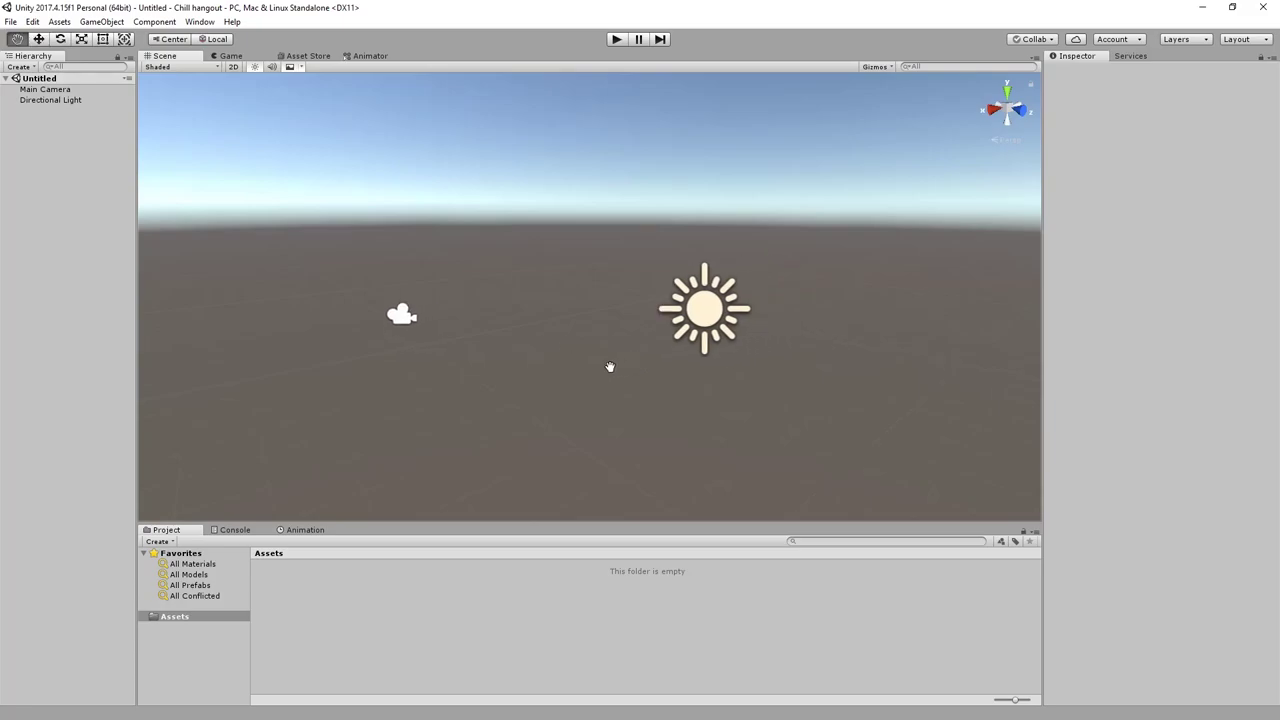
{"action": "scroll", "coordinate": [526, 362], "scroll_direction": "down", "scroll_amount": 1}
{"action": "right_click_drag", "start_coordinate": [526, 362], "coordinate": [487, 350]}
{"action": "middle_click_drag", "start_coordinate": [487, 350], "coordinate": [428, 322]}
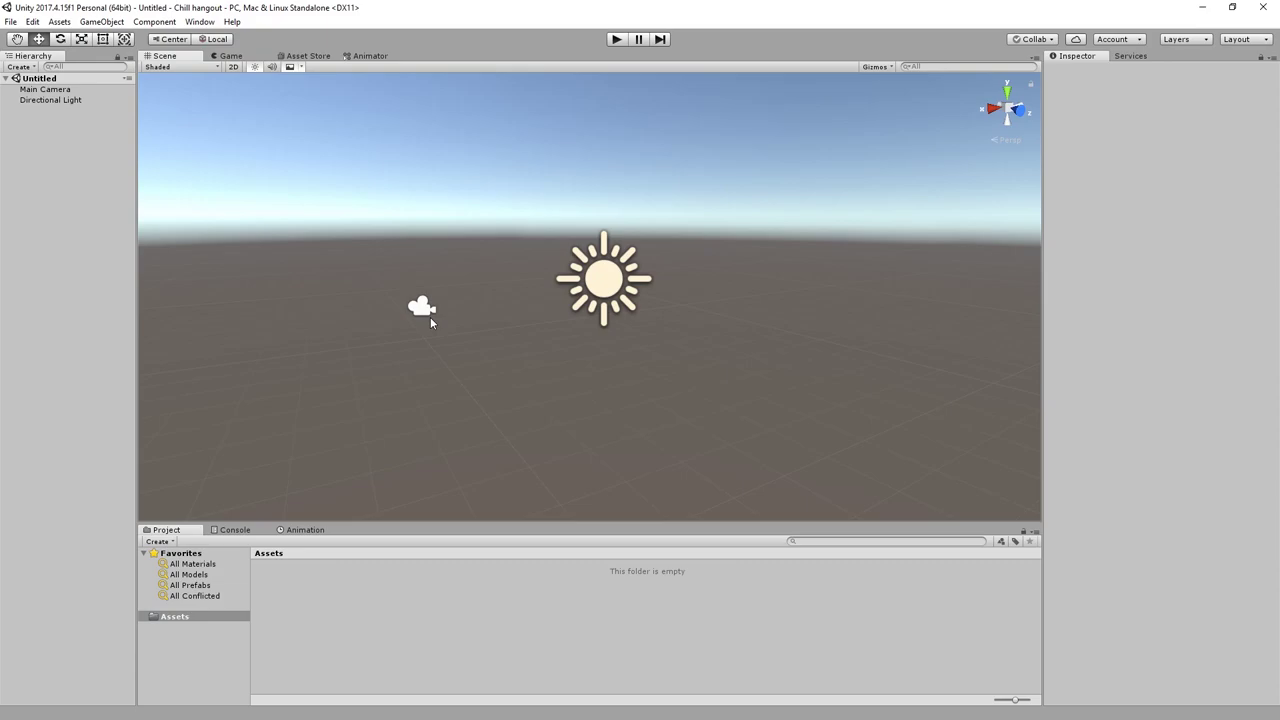
{"action": "right_click_drag", "start_coordinate": [430, 317], "coordinate": [505, 401]}
{"action": "middle_click_drag", "start_coordinate": [505, 401], "coordinate": [623, 416]}
{"action": "right_click_drag", "start_coordinate": [623, 416], "coordinate": [654, 450]}
{"action": "middle_click_drag", "start_coordinate": [654, 450], "coordinate": [685, 456]}
{"action": "scroll", "coordinate": [650, 443], "scroll_direction": "down", "scroll_amount": 3}
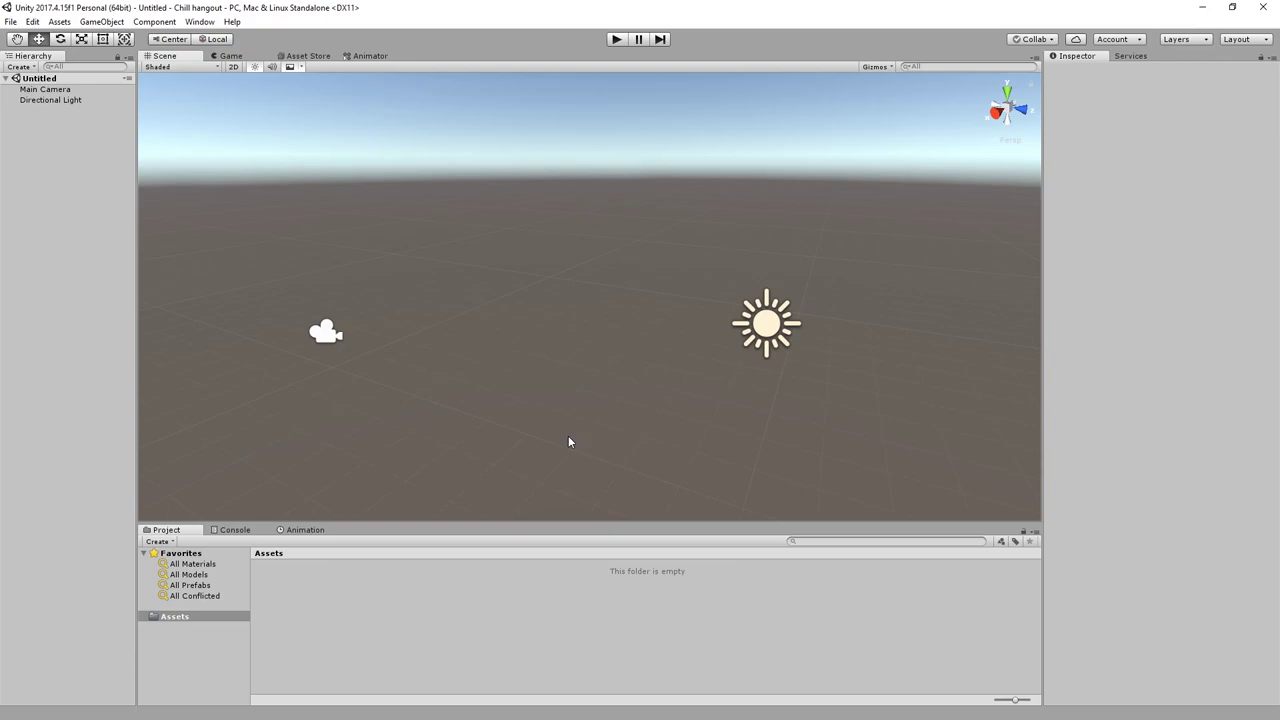
{"action": "left_click_drag", "start_coordinate": [552, 435], "coordinate": [469, 413], "text": "alt"}
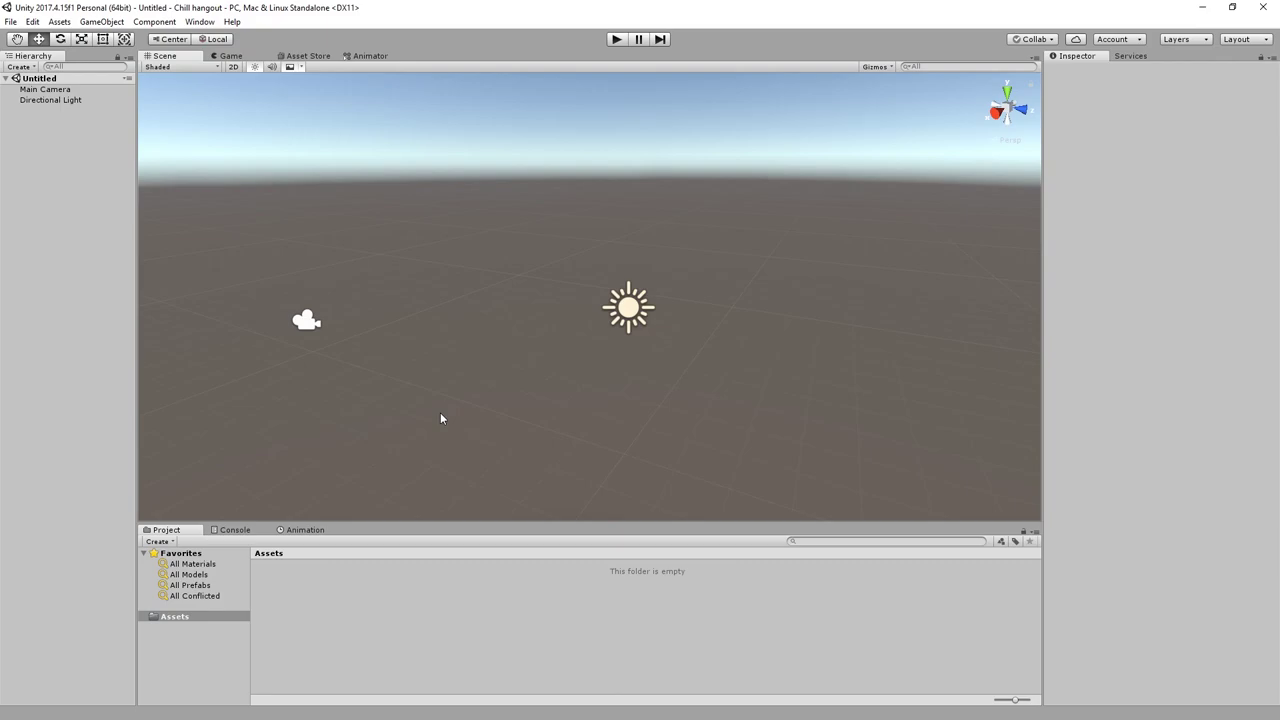
{"action": "left_click_drag", "start_coordinate": [440, 418], "coordinate": [566, 291], "text": "alt"}
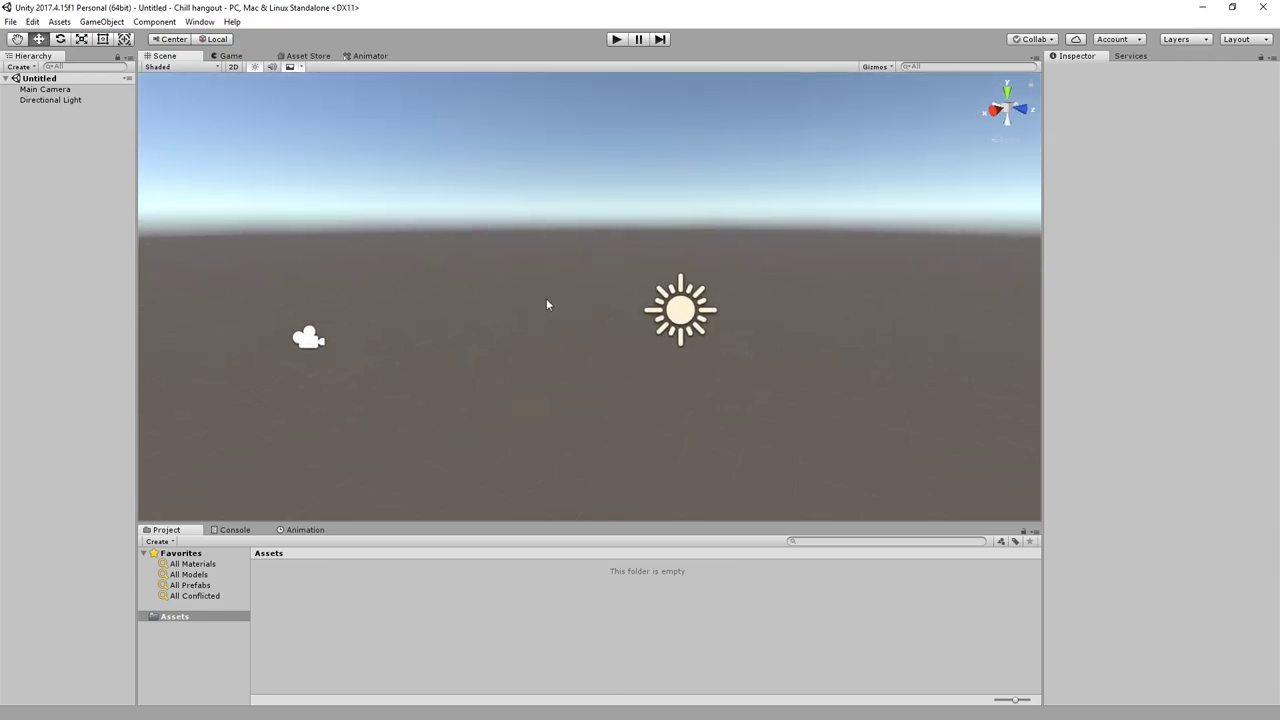
{"action": "left_click_drag", "start_coordinate": [488, 200], "coordinate": [590, 245], "text": "alt"}
{"action": "scroll", "coordinate": [346, 141], "scroll_direction": "down", "scroll_amount": 4}
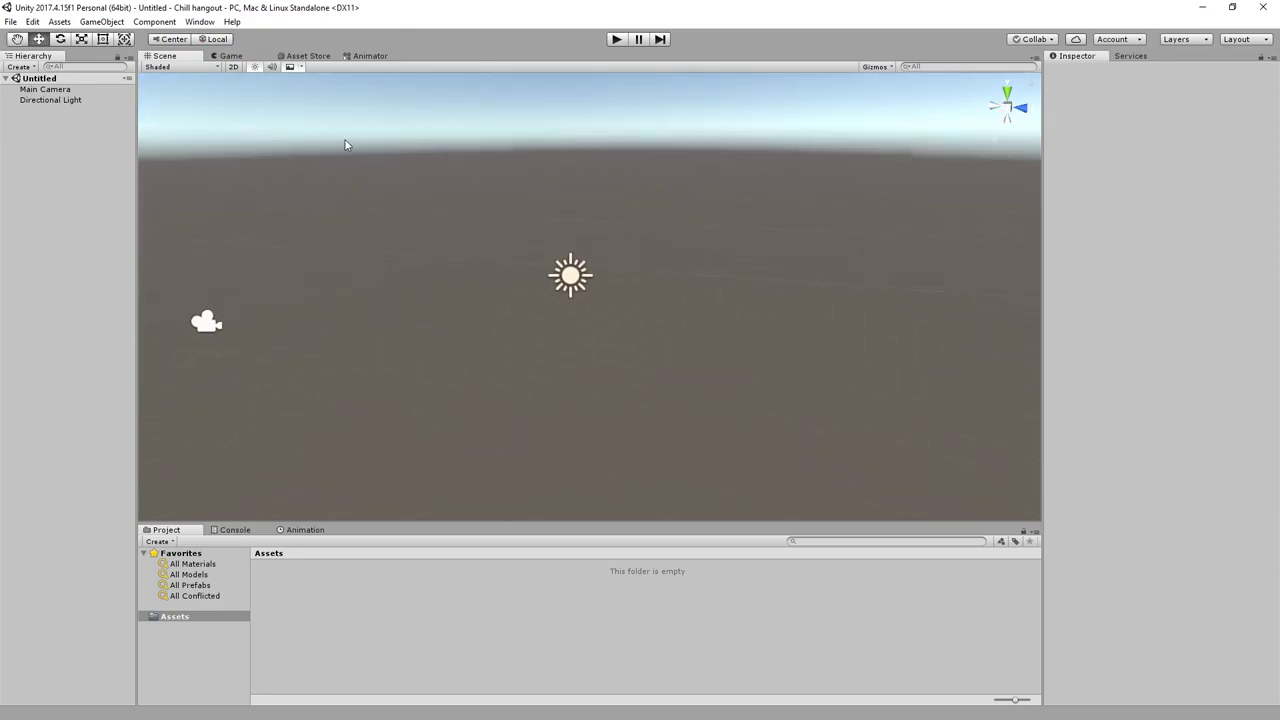
Step: Search the Asset Store for "probuilder" and open the ProBuilder 2.x package
{"action": "left_click", "coordinate": [311, 57]}
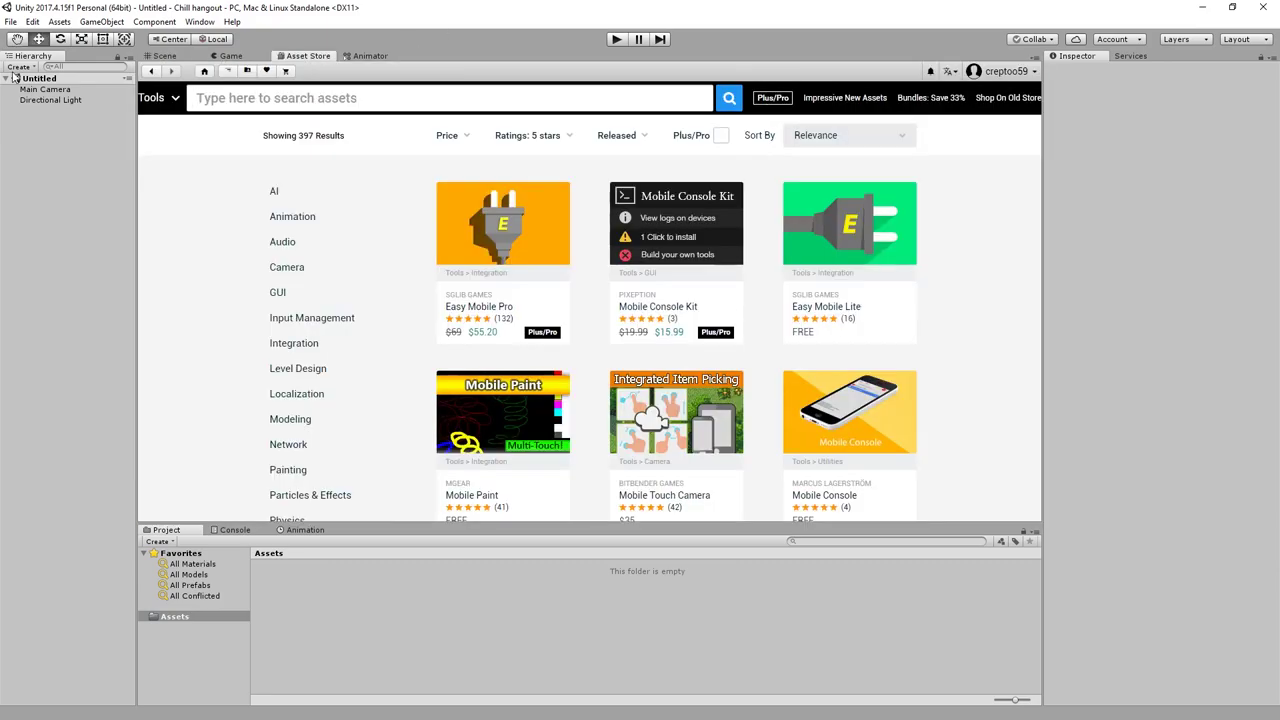
{"action": "type", "text": "probu"}
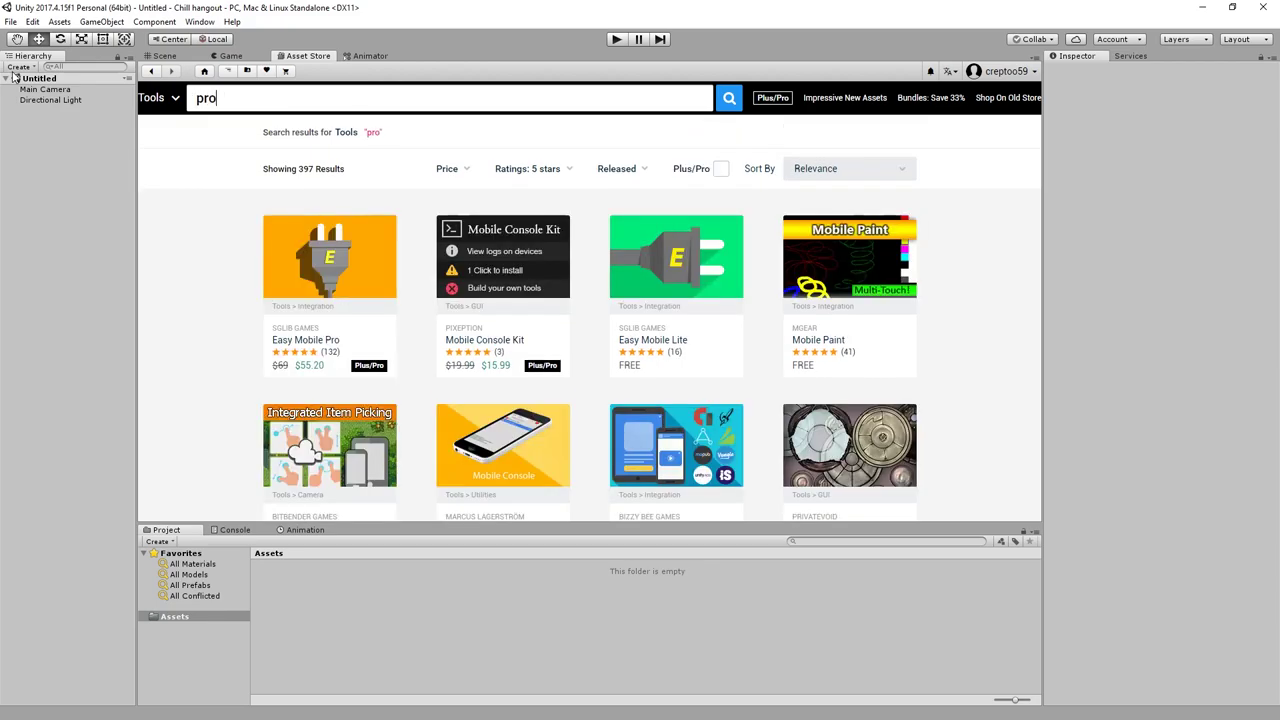
{"action": "key", "text": "BackSpace"}
{"action": "key", "text": "BackSpace"}
{"action": "type", "text": "bu"}
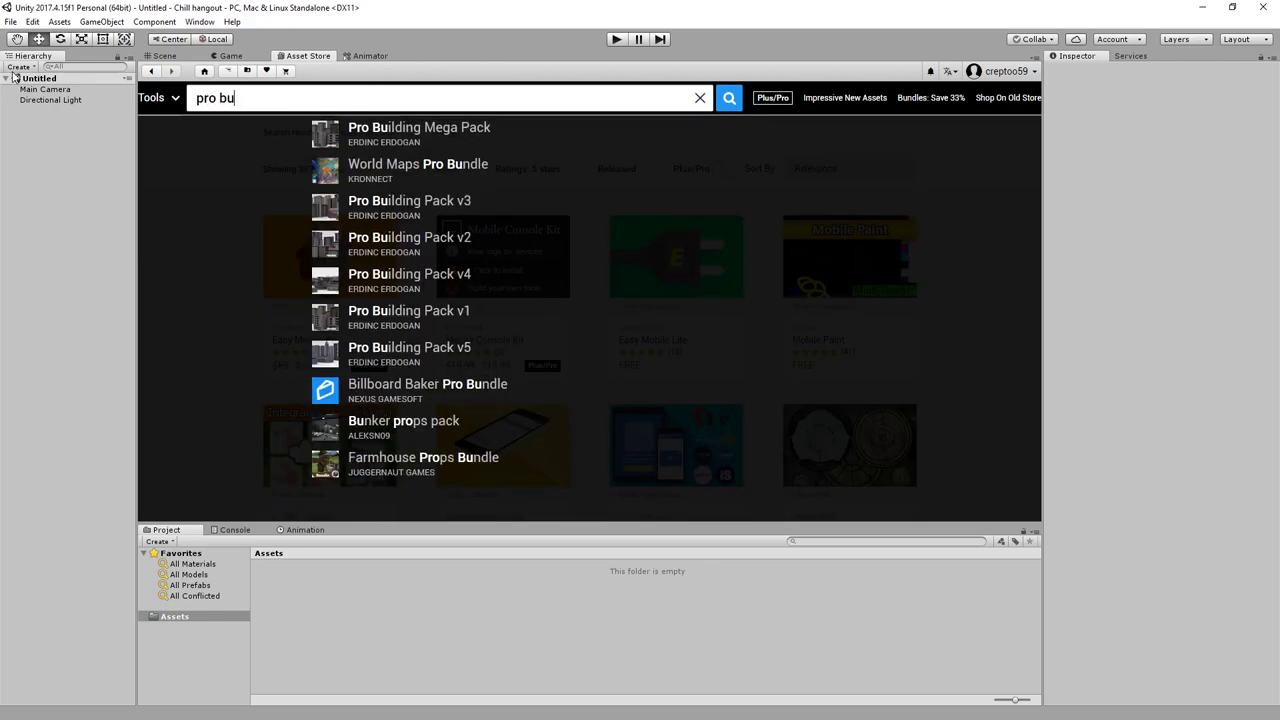
{"action": "type", "text": "ilder"}
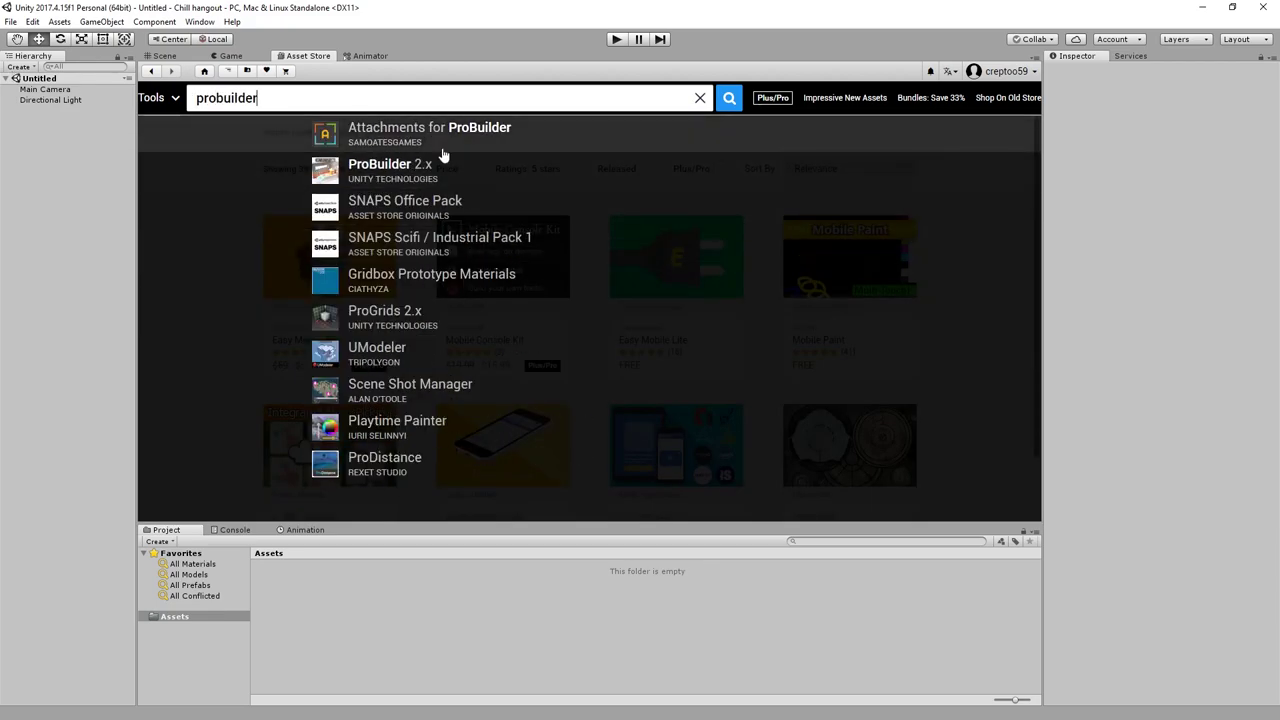
{"action": "left_click", "coordinate": [393, 185]}
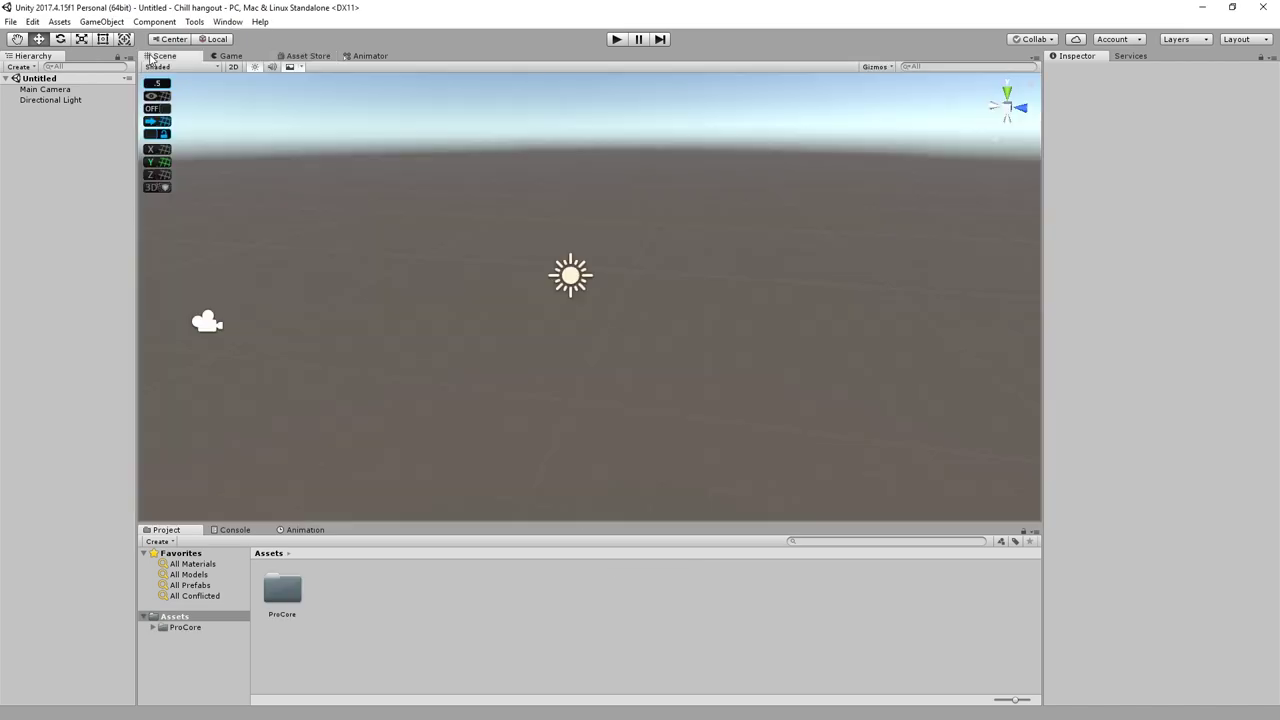
Step: Open the ProBuilder Window and dock it between the Scene view and the Inspector
{"action": "right_click_drag", "start_coordinate": [700, 310], "coordinate": [760, 305]}
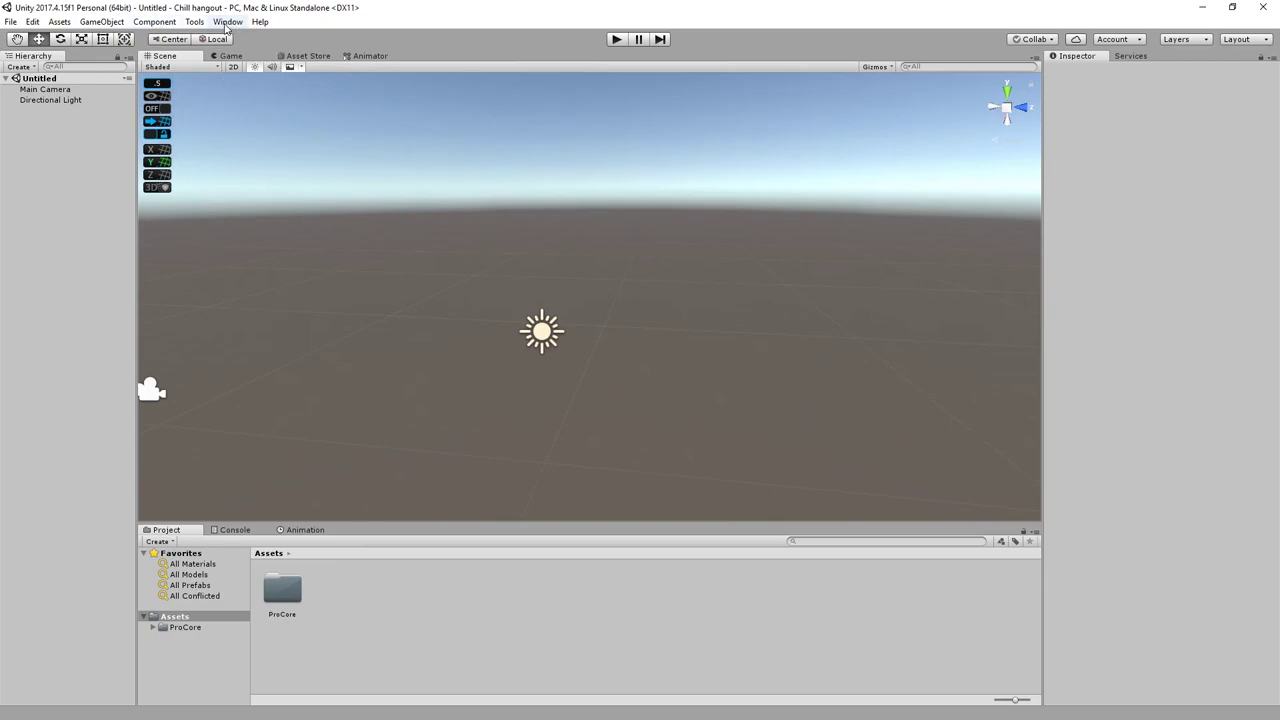
{"action": "left_click", "coordinate": [226, 22]}
{"action": "mouse_move", "coordinate": [206, 22]}
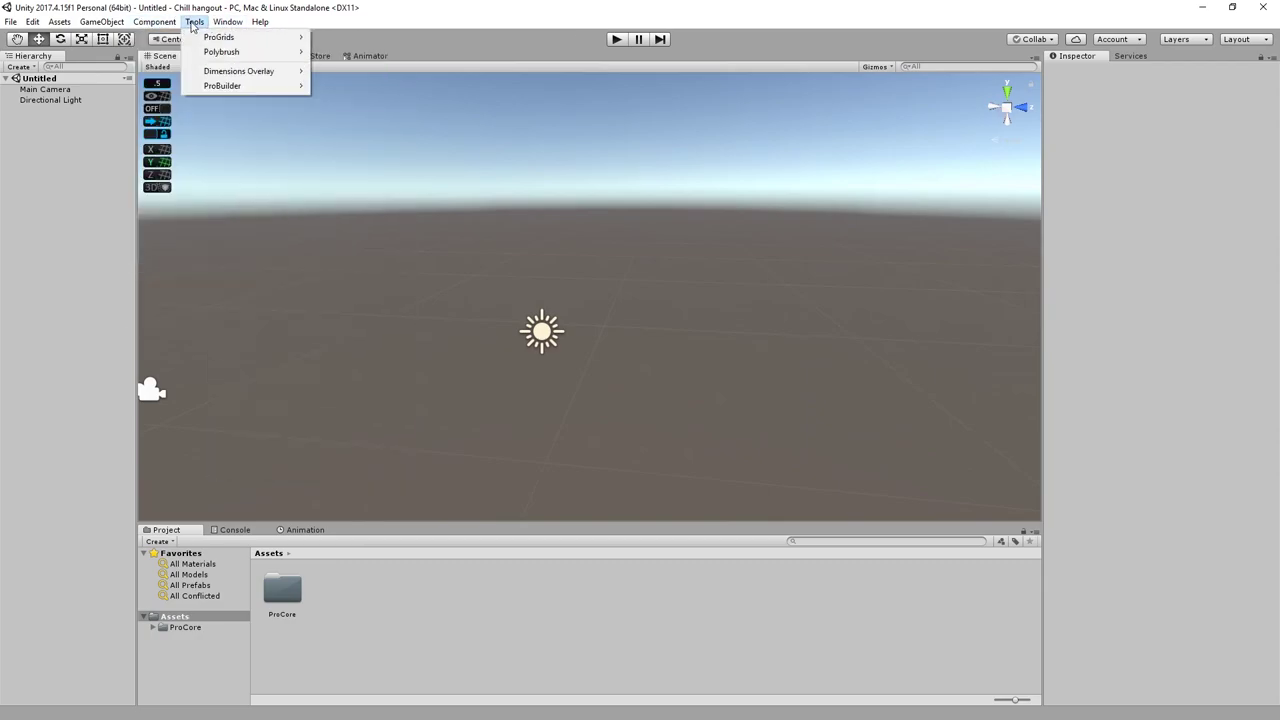
{"action": "mouse_move", "coordinate": [211, 86]}
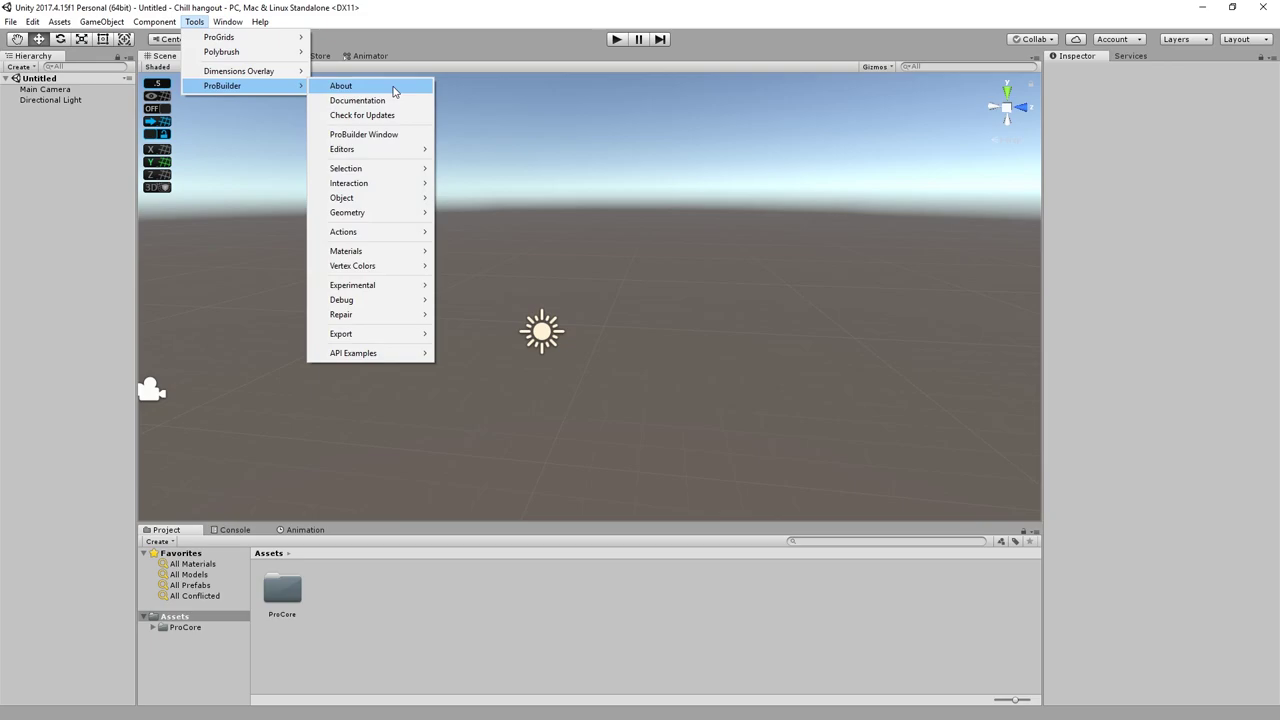
{"action": "left_click", "coordinate": [366, 131]}
{"action": "left_click_drag", "start_coordinate": [820, 188], "coordinate": [687, 212]}
{"action": "left_click_drag", "start_coordinate": [606, 205], "coordinate": [1064, 255]}
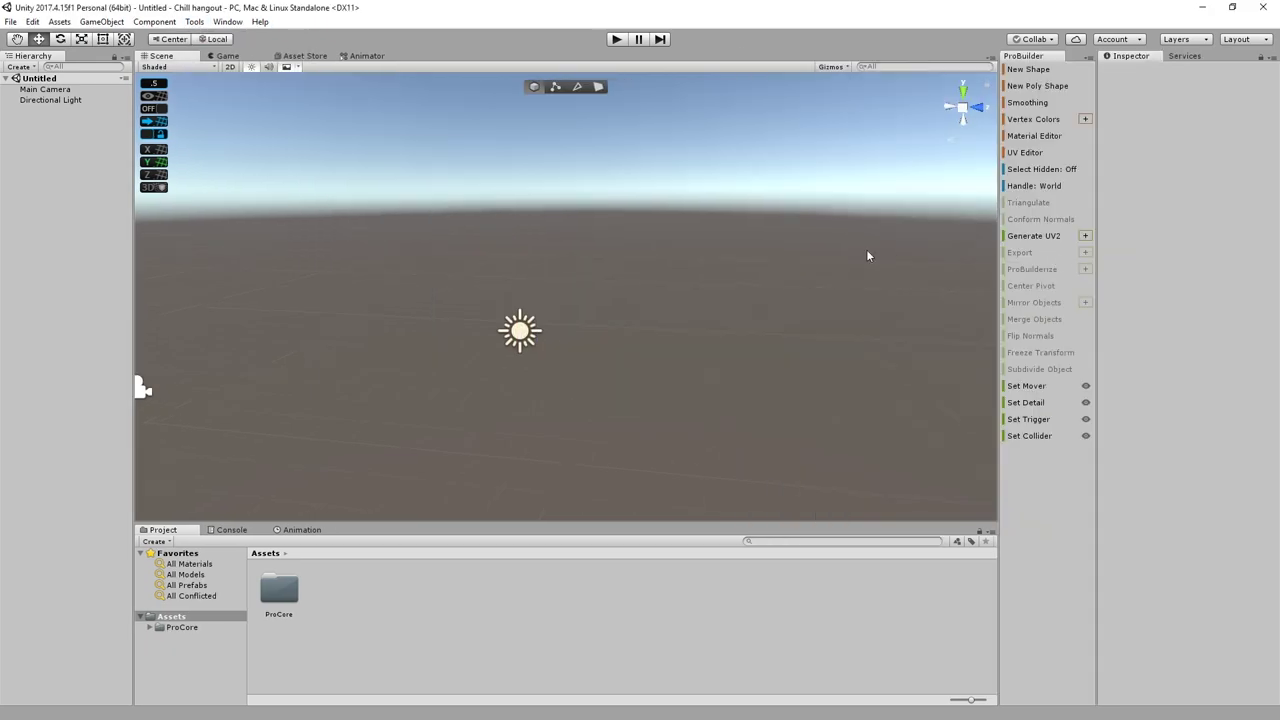
Step: Start a new ProBuilder shape and choose Cylinder as its shape type
{"action": "scroll", "coordinate": [482, 345], "scroll_direction": "down", "scroll_amount": 4}
{"action": "mouse_move", "coordinate": [482, 345]}
{"action": "middle_mouse_down"}
{"action": "mouse_move", "coordinate": [510, 314]}
{"action": "mouse_move", "coordinate": [569, 346]}
{"action": "mouse_move", "coordinate": [498, 360]}
{"action": "middle_mouse_up"}
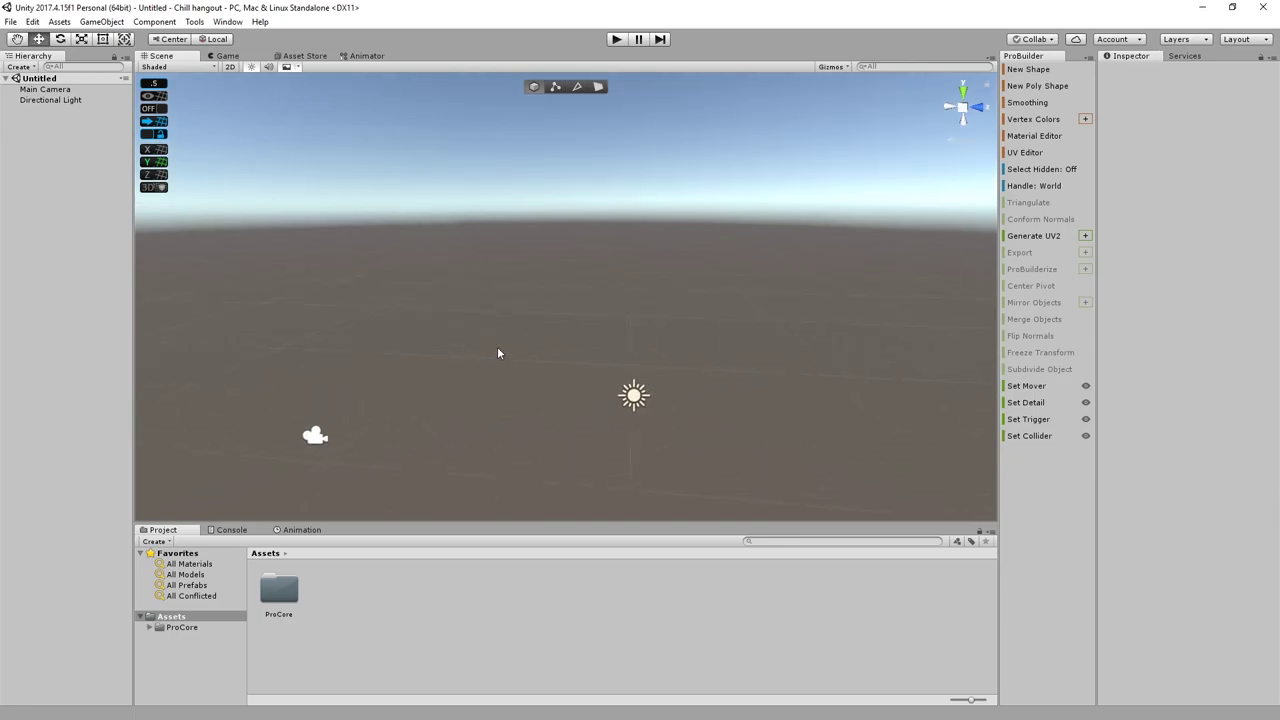
{"action": "right_click_drag", "start_coordinate": [499, 354], "coordinate": [582, 405]}
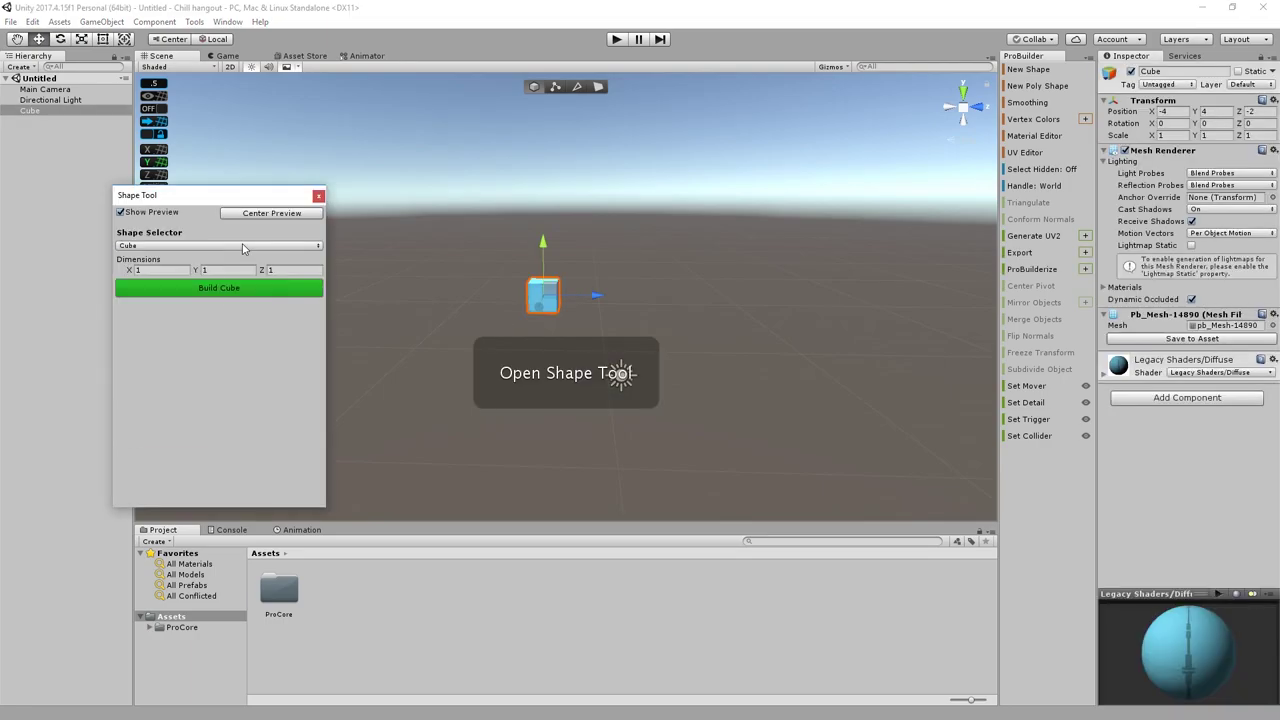
{"action": "left_click", "coordinate": [243, 246]}
{"action": "left_click", "coordinate": [150, 306]}
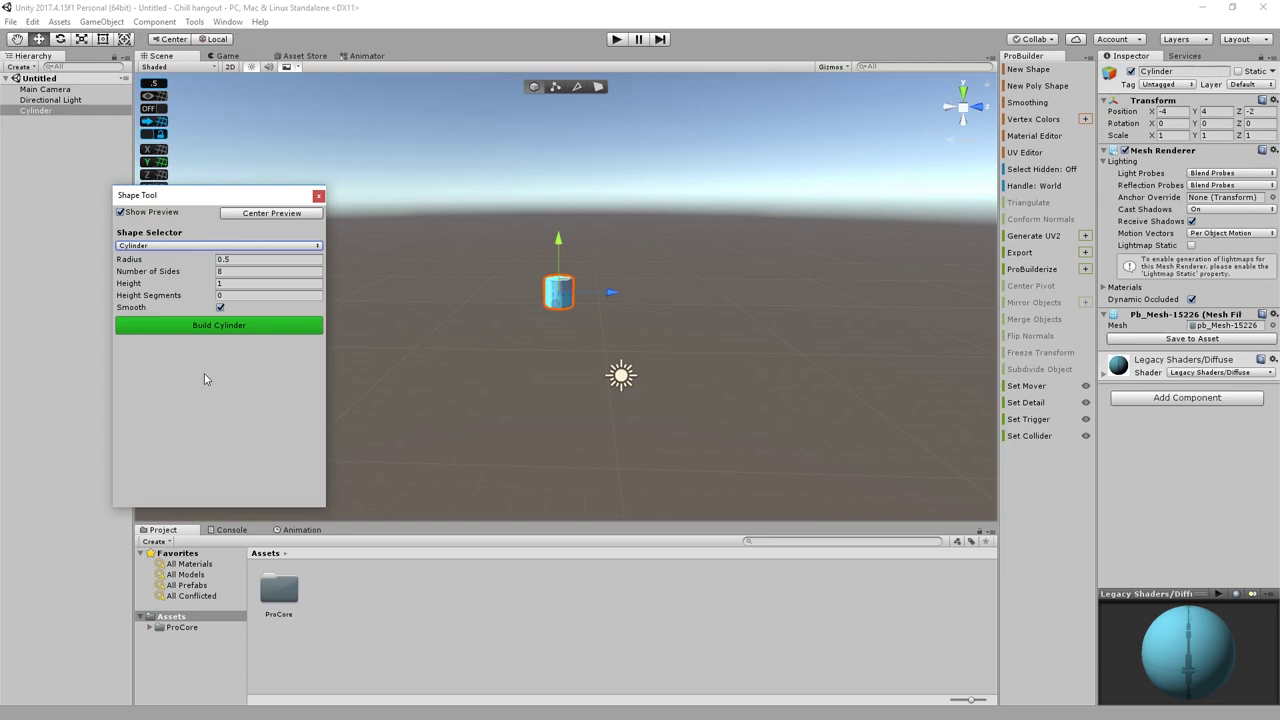
{"action": "left_click", "coordinate": [239, 248]}
{"action": "left_click", "coordinate": [252, 237]}
Step: Set the cylinder preview's radius to 10 and its number of sides to 24
{"action": "left_click", "coordinate": [229, 260]}
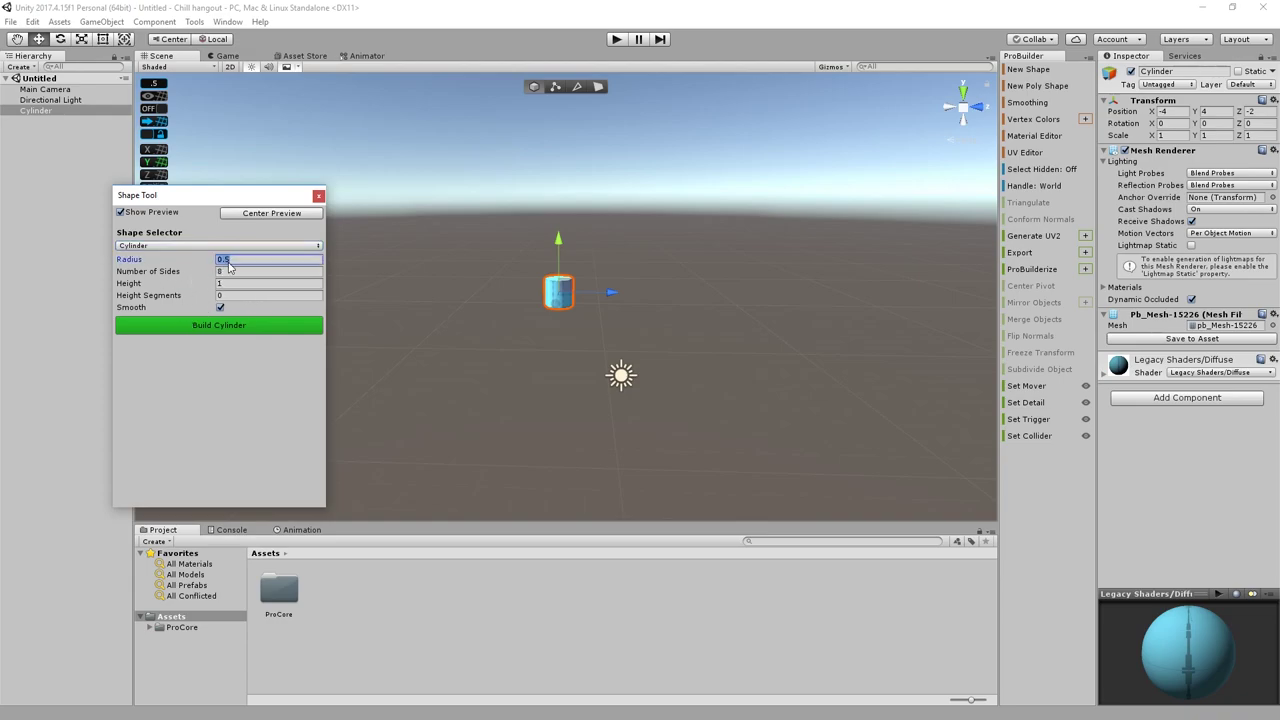
{"action": "type", "text": "10"}
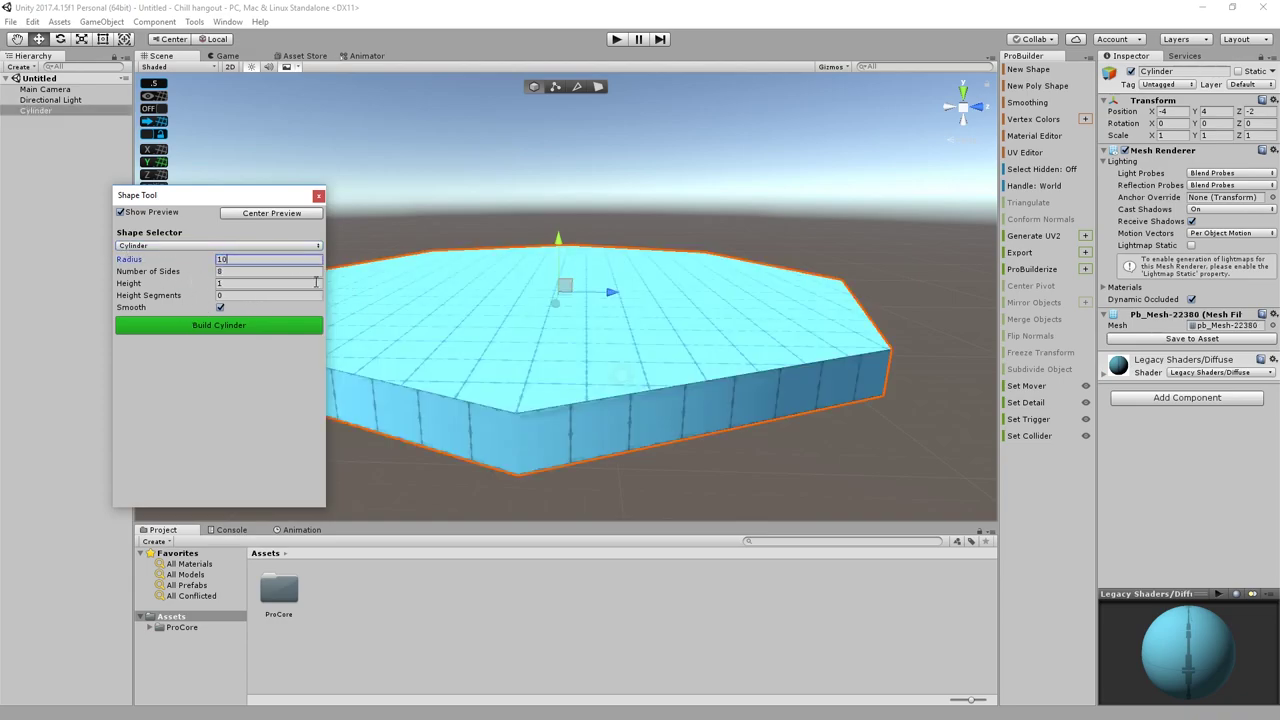
{"action": "left_click", "coordinate": [236, 272]}
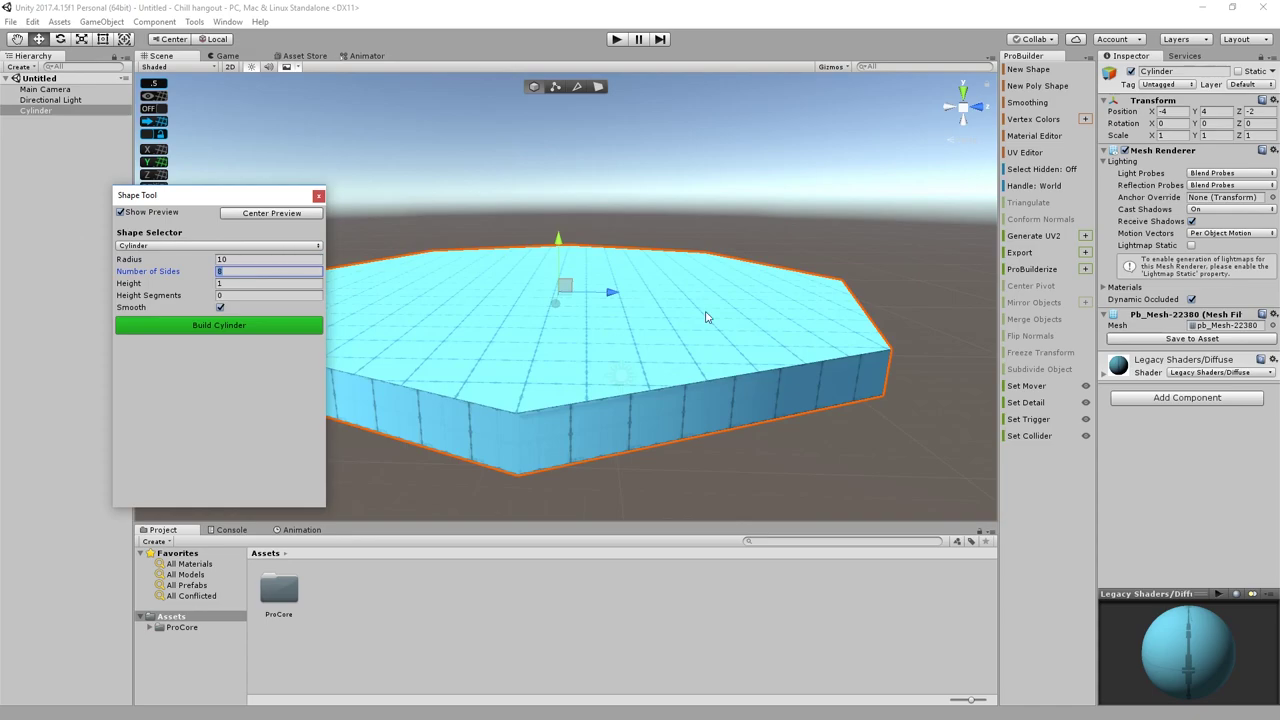
{"action": "type", "text": "24"}
{"action": "scroll", "coordinate": [517, 280], "scroll_direction": "down", "scroll_amount": 5}
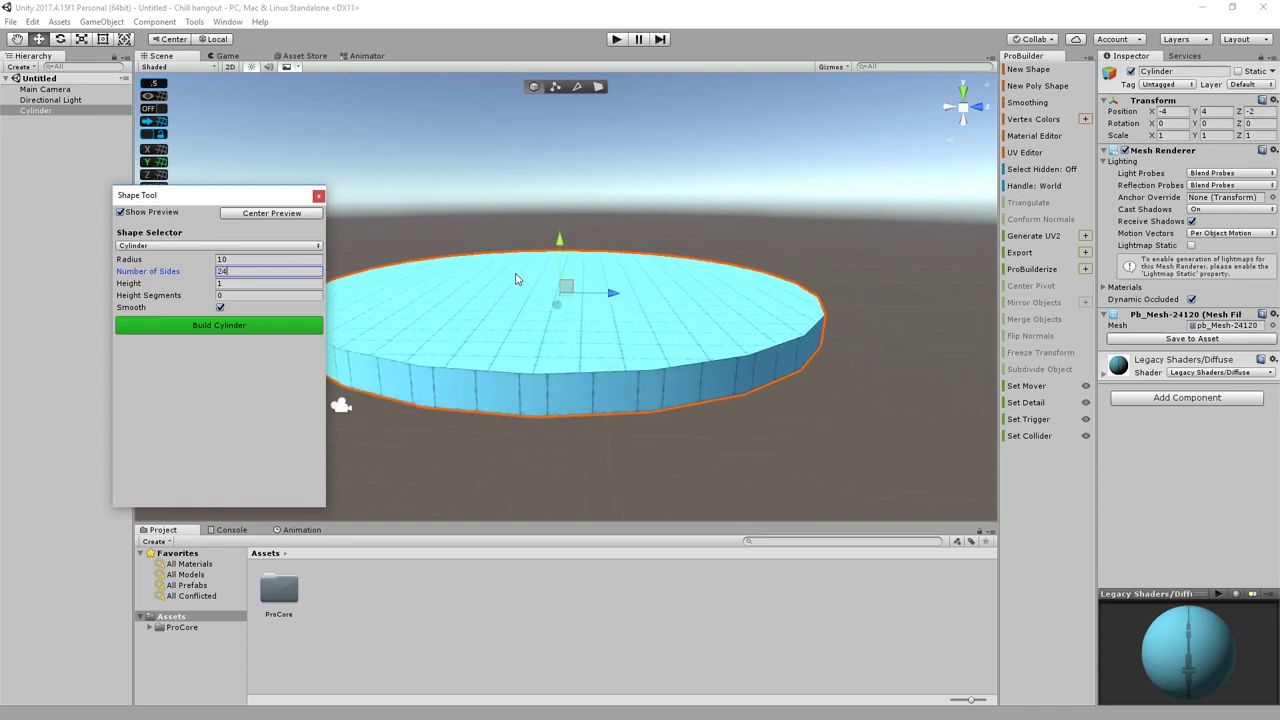
{"action": "right_click_drag", "start_coordinate": [517, 280], "coordinate": [650, 305]}
{"action": "middle_click_drag", "start_coordinate": [650, 305], "coordinate": [700, 305]}
{"action": "scroll", "coordinate": [680, 308], "scroll_direction": "up", "scroll_amount": 3}
{"action": "right_click_drag", "start_coordinate": [637, 314], "coordinate": [378, 278]}
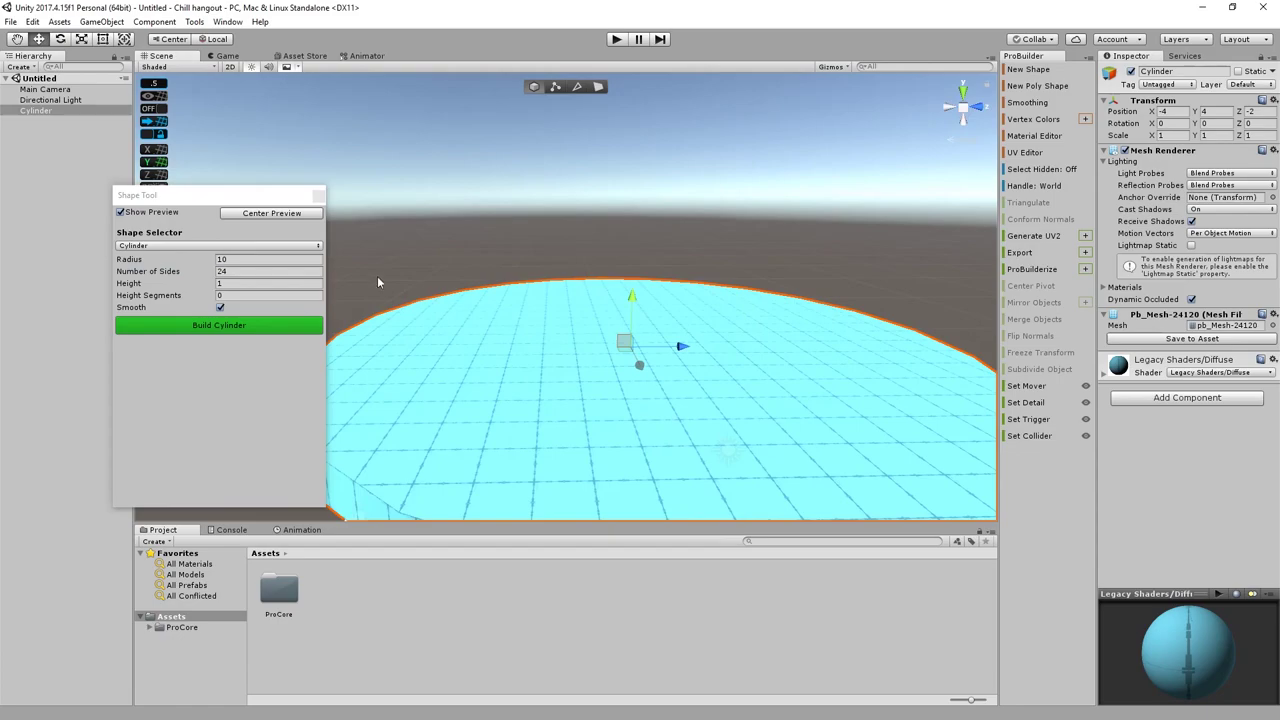
Step: Try a radius of 15 for the cylinder preview
{"action": "left_click", "coordinate": [234, 262]}
{"action": "left_click_drag", "start_coordinate": [234, 263], "coordinate": [157, 257]}
{"action": "type", "text": "150"}
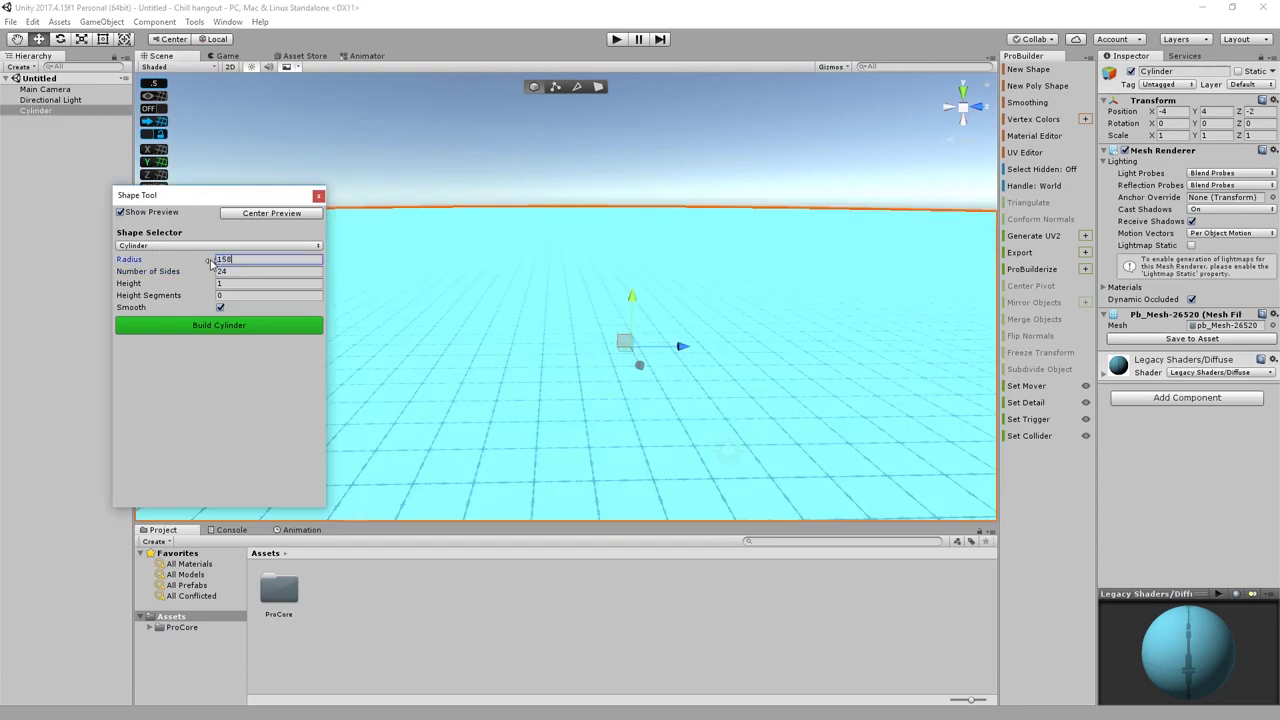
{"action": "key", "text": "BackSpace"}
{"action": "right_click_drag", "start_coordinate": [605, 328], "coordinate": [777, 391]}
{"action": "scroll", "coordinate": [690, 326], "scroll_direction": "down", "scroll_amount": 4}
Step: Set the cylinder's radius to 20, build it and close the Shape Tool
{"action": "left_click_drag", "start_coordinate": [229, 259], "coordinate": [168, 258]}
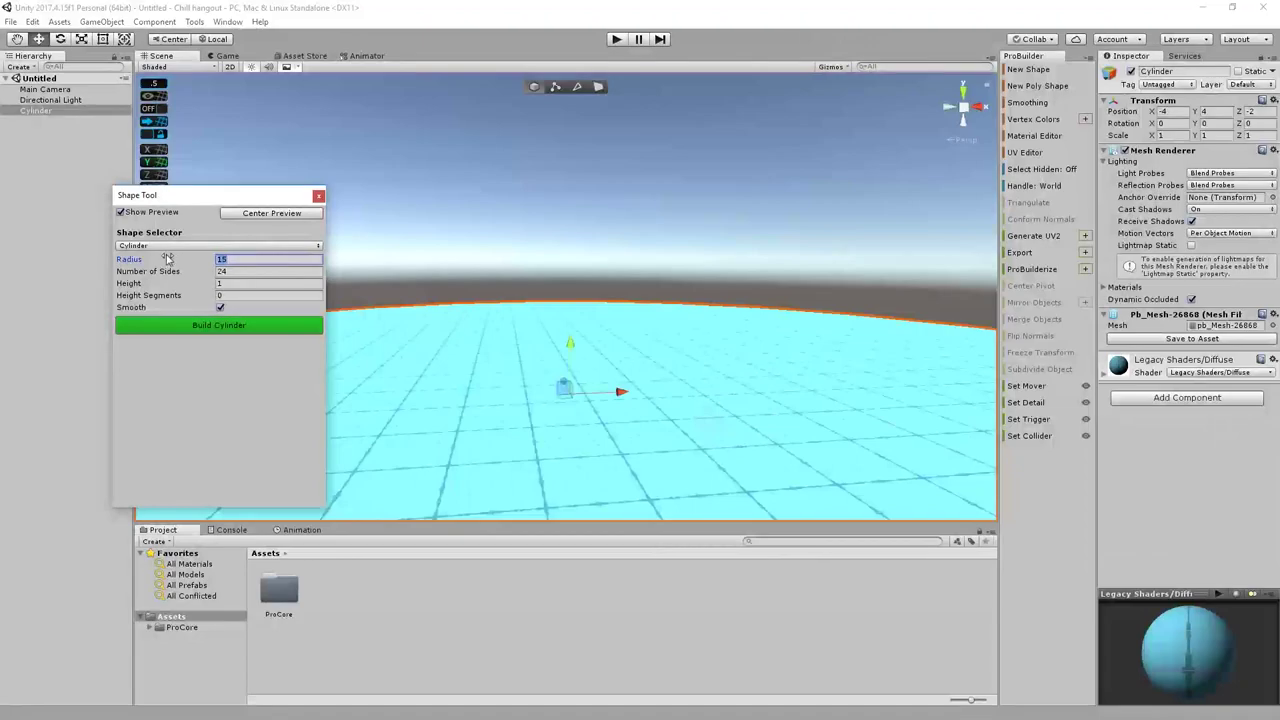
{"action": "type", "text": "20"}
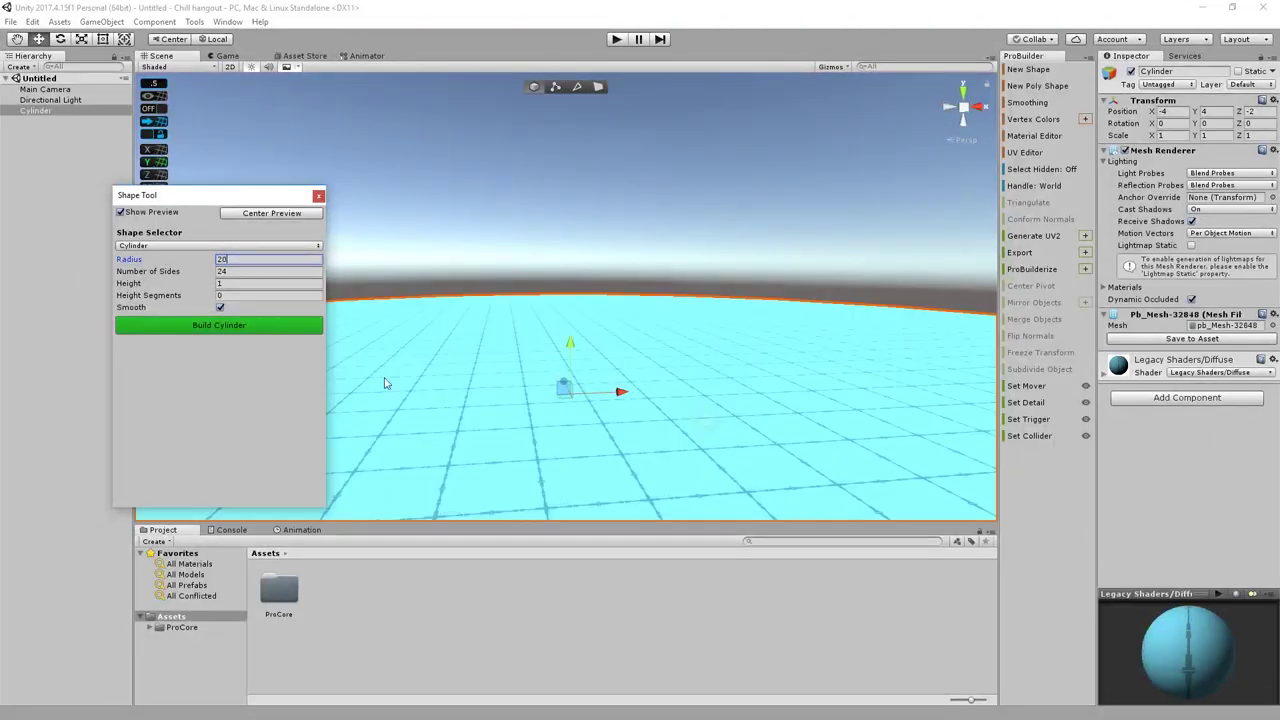
{"action": "right_click_drag", "start_coordinate": [480, 378], "coordinate": [743, 349]}
{"action": "left_click", "coordinate": [318, 196]}
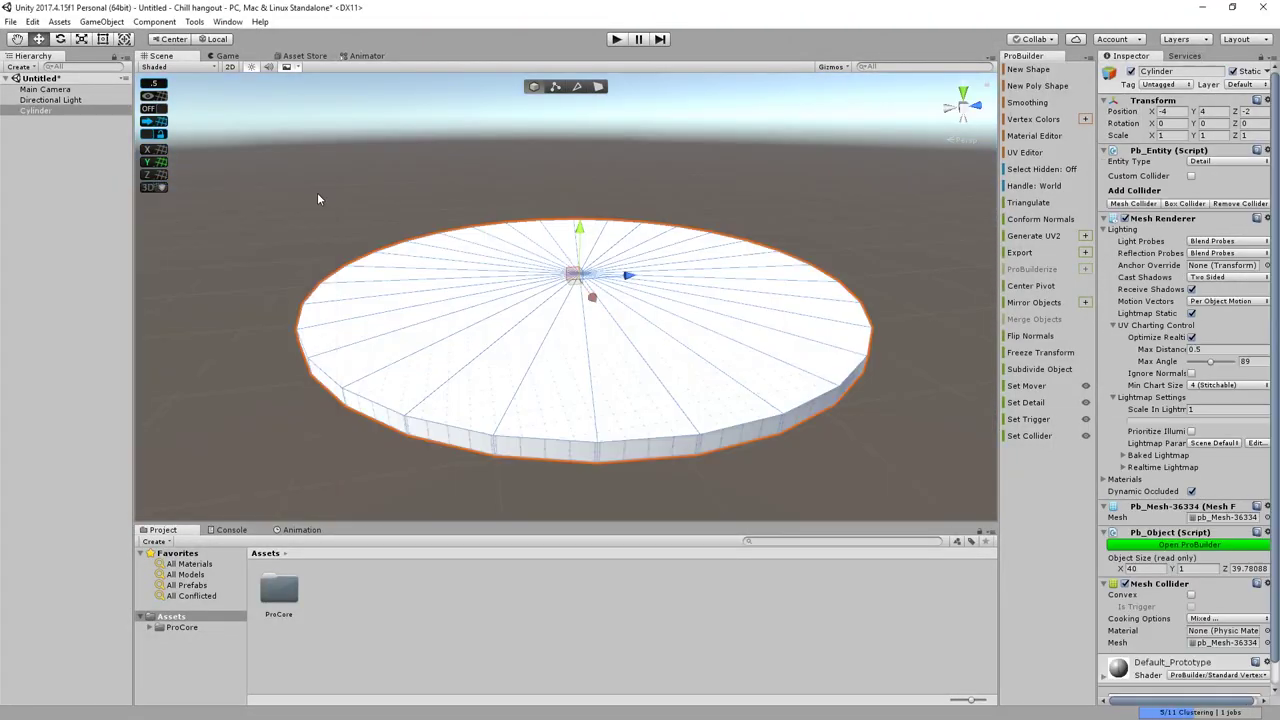
Step: Examine the cylinder platform's size and surface from several angles and distances
{"action": "middle_click_drag", "start_coordinate": [734, 283], "coordinate": [719, 349]}
{"action": "scroll", "coordinate": [550, 380], "scroll_direction": "up", "scroll_amount": 2}
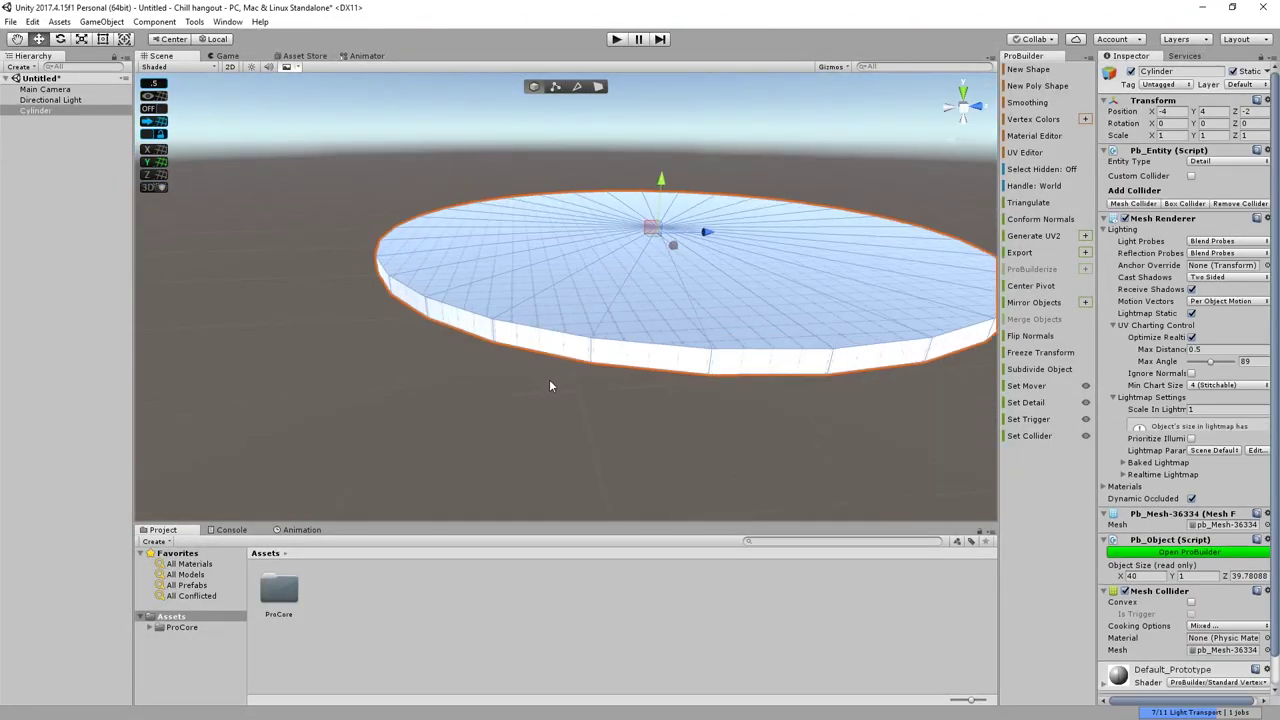
{"action": "middle_click_drag", "start_coordinate": [549, 379], "coordinate": [514, 411]}
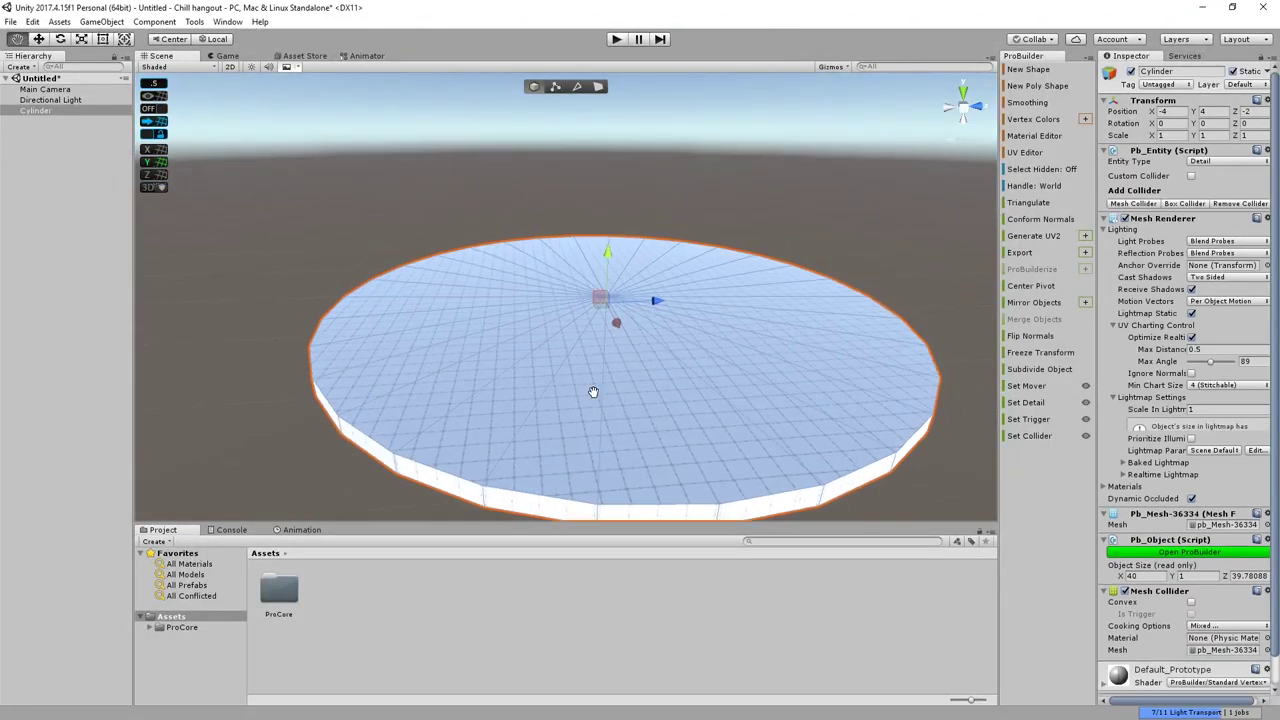
{"action": "middle_click_drag", "start_coordinate": [594, 391], "coordinate": [563, 385]}
{"action": "right_click_drag", "start_coordinate": [563, 385], "coordinate": [491, 366]}
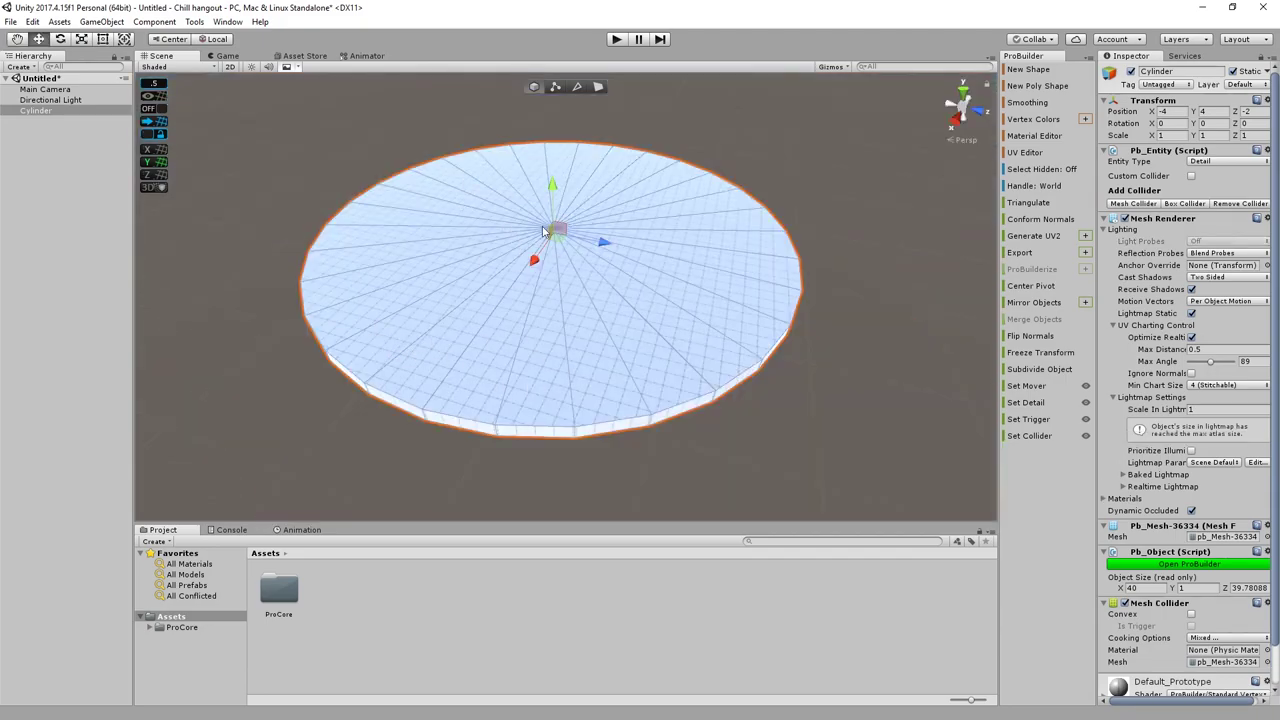
{"action": "scroll", "coordinate": [491, 235], "scroll_direction": "up", "scroll_amount": 3}
{"action": "right_click_drag", "start_coordinate": [491, 235], "coordinate": [474, 306]}
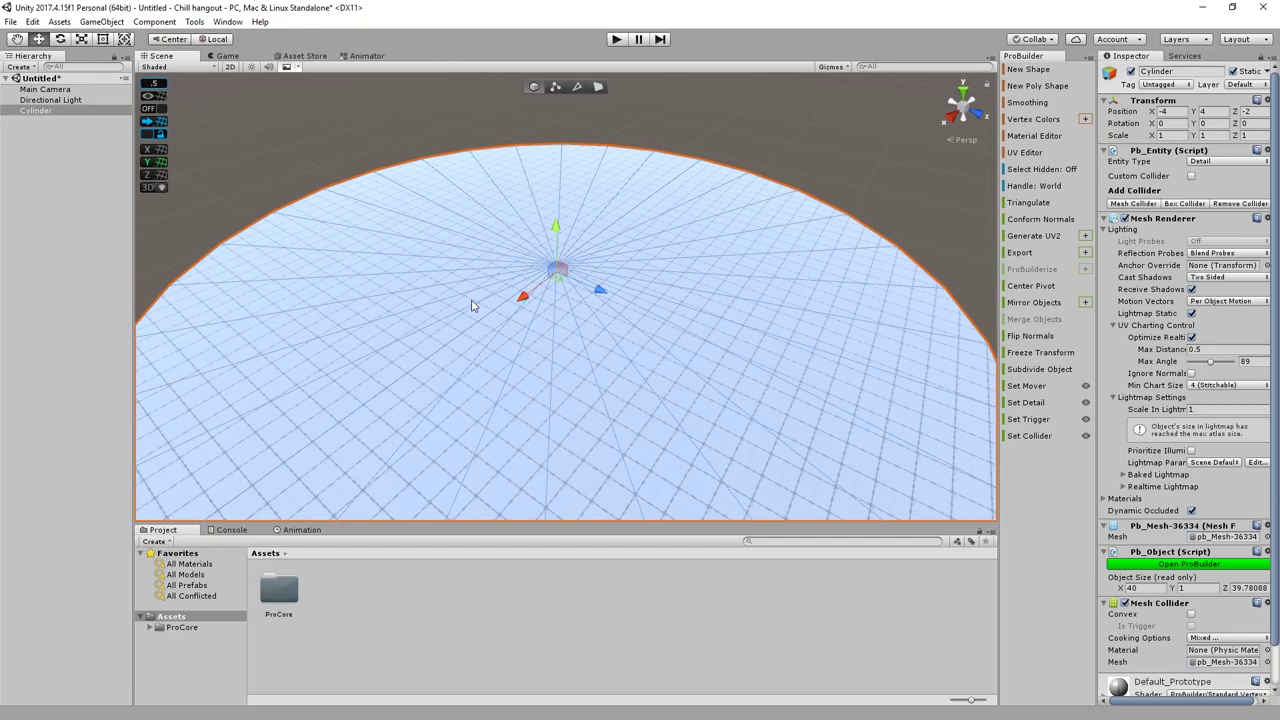
{"action": "scroll", "coordinate": [476, 306], "scroll_direction": "down", "scroll_amount": 6}
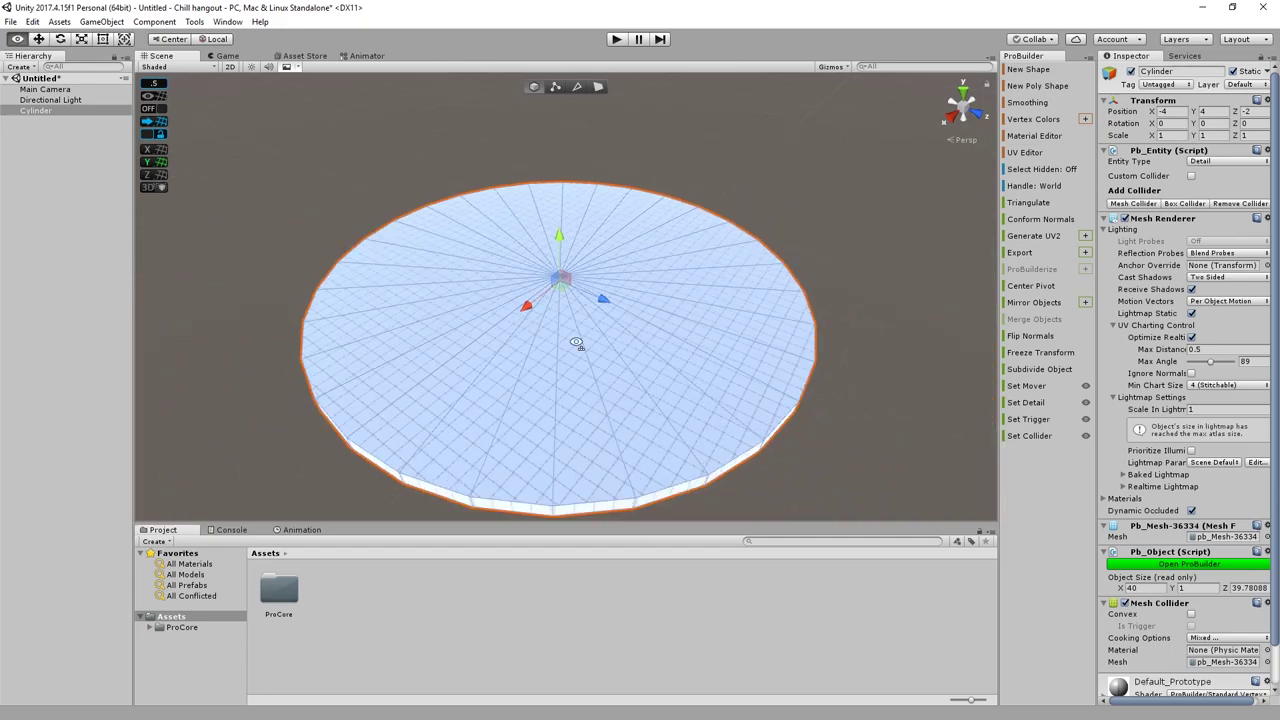
{"action": "middle_click_drag", "start_coordinate": [575, 343], "coordinate": [635, 280]}
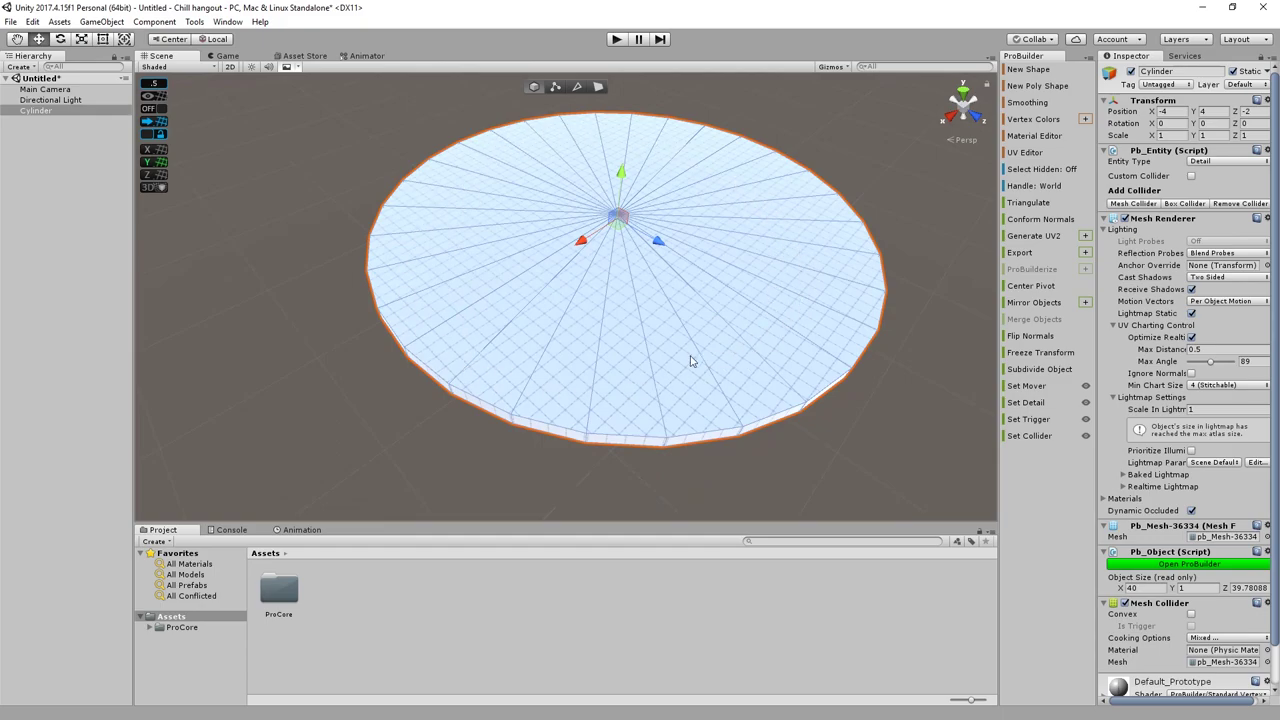
{"action": "scroll", "coordinate": [448, 150], "scroll_direction": "down", "scroll_amount": 3}
{"action": "right_click_drag", "start_coordinate": [436, 222], "coordinate": [402, 265]}
{"action": "scroll", "coordinate": [476, 306], "scroll_direction": "down", "scroll_amount": 10}
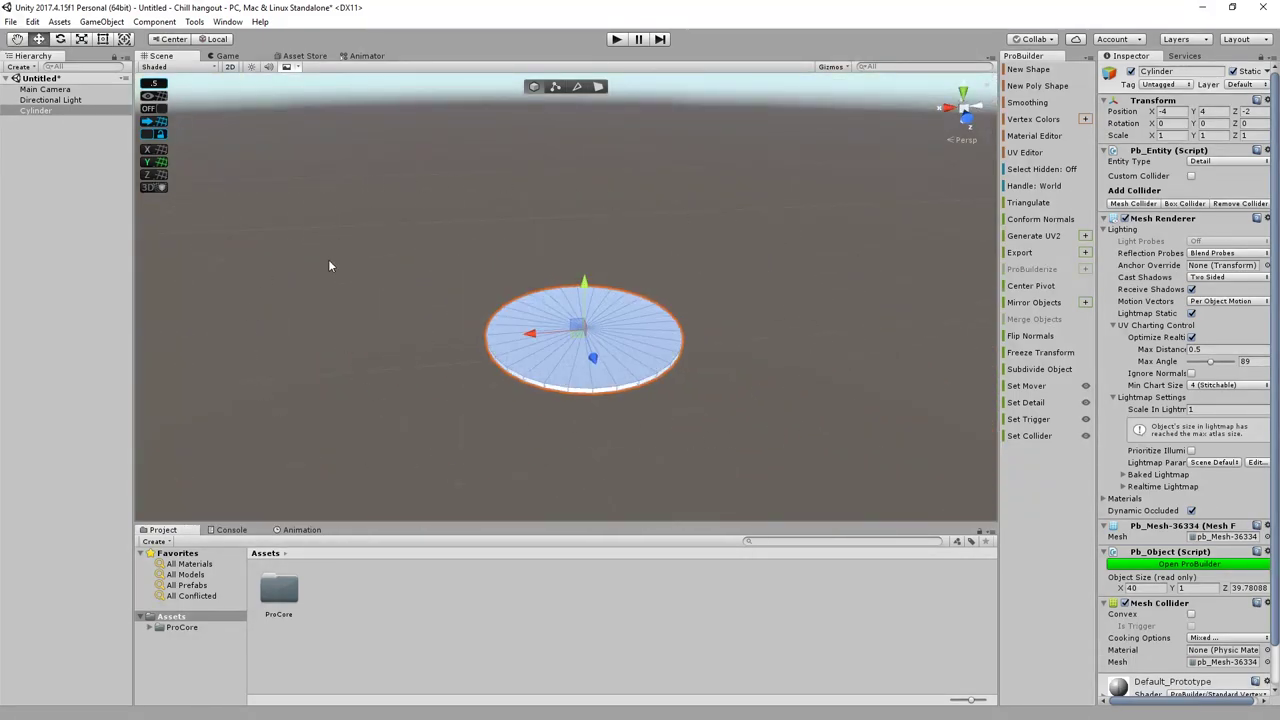
{"action": "scroll", "coordinate": [331, 266], "scroll_direction": "up", "scroll_amount": 5}
{"action": "middle_click_drag", "start_coordinate": [443, 411], "coordinate": [425, 316]}
{"action": "scroll", "coordinate": [325, 380], "scroll_direction": "up", "scroll_amount": 8}
{"action": "left_click_drag", "start_coordinate": [325, 380], "coordinate": [729, 363], "text": "alt"}
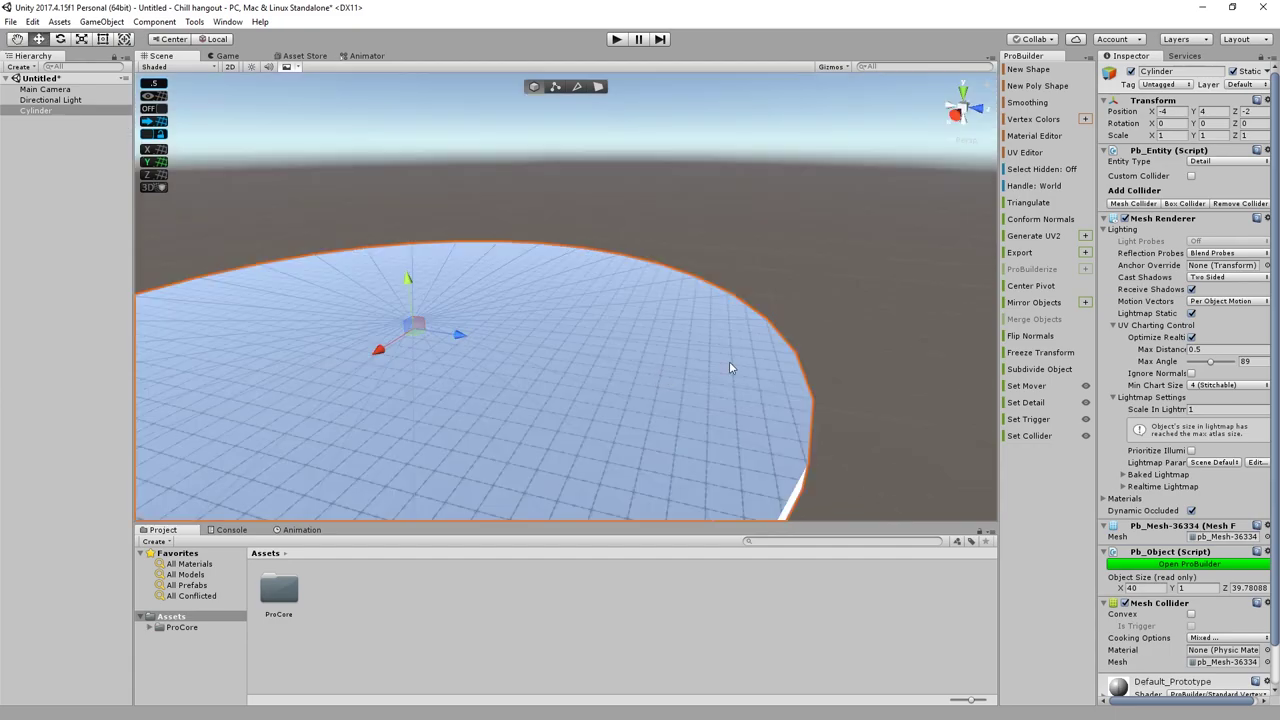
{"action": "middle_click_drag", "start_coordinate": [802, 363], "coordinate": [823, 358]}
{"action": "middle_click_drag", "start_coordinate": [541, 371], "coordinate": [605, 369]}
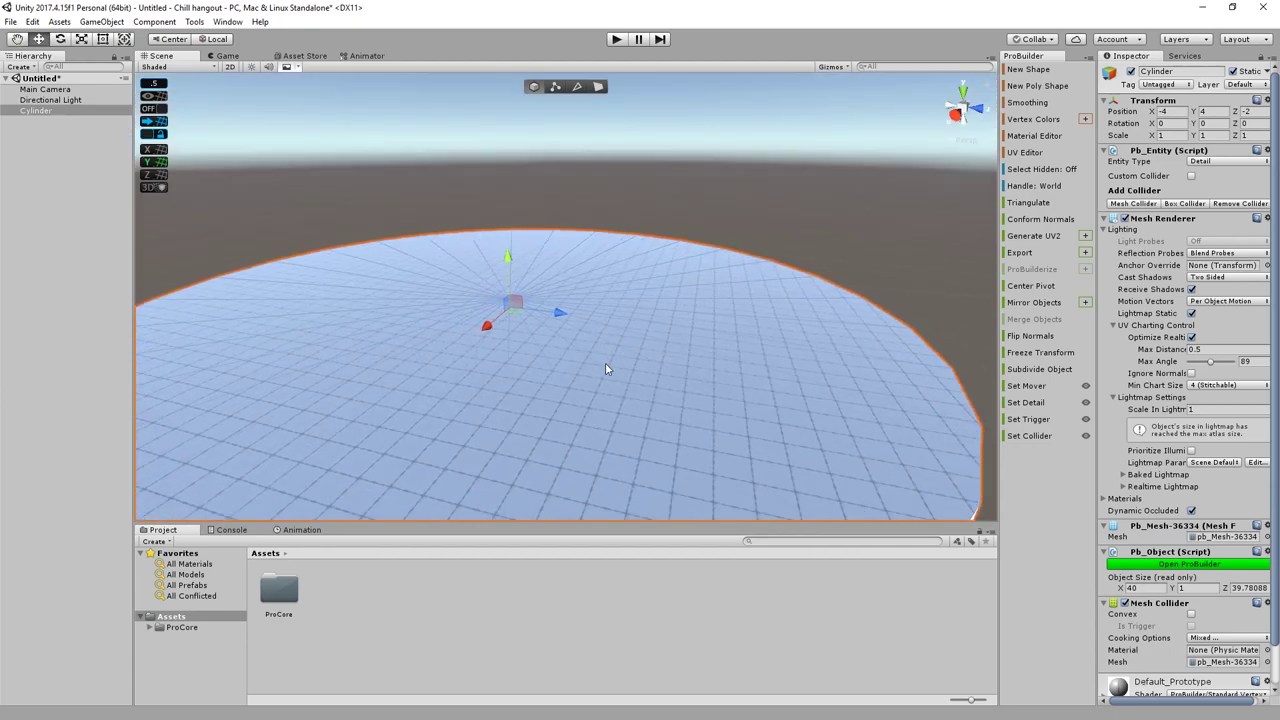
Step: Switch to face editing and select all the wedge faces on the cylinder platform's top surface
{"action": "scroll", "coordinate": [402, 393], "scroll_direction": "down", "scroll_amount": 6}
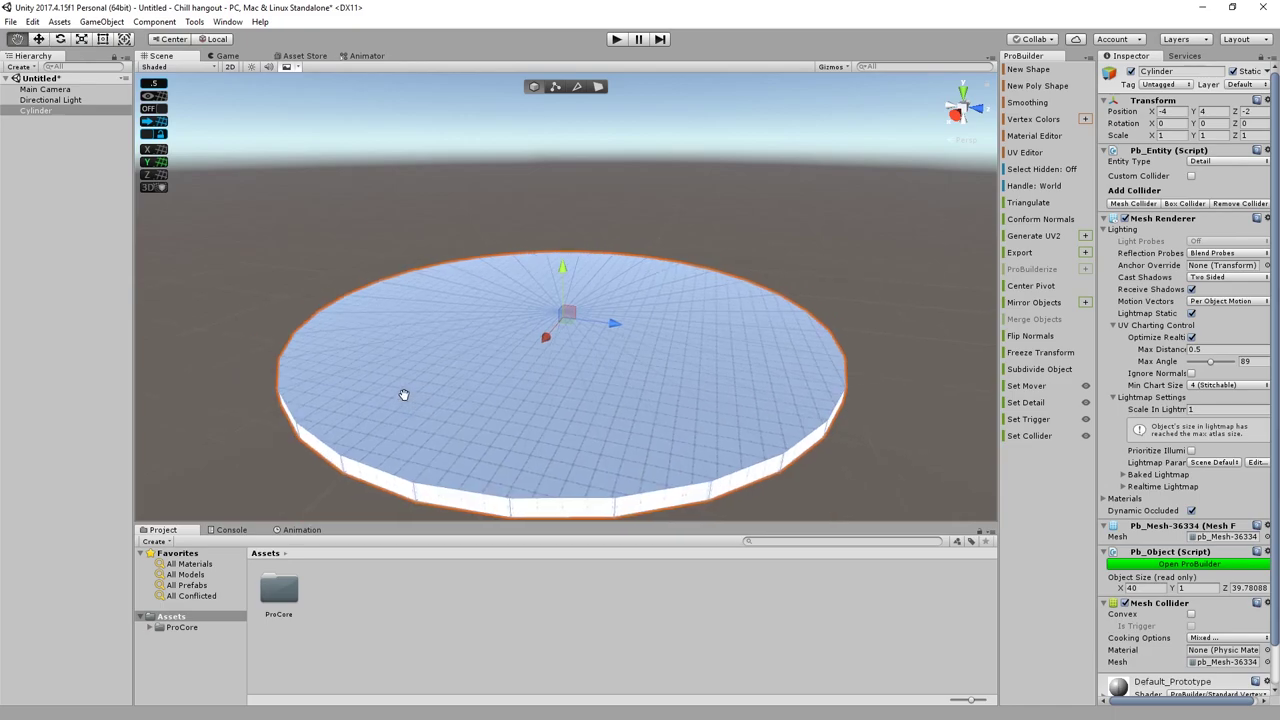
{"action": "left_click_drag", "start_coordinate": [446, 394], "coordinate": [311, 366], "text": "alt"}
{"action": "middle_click_drag", "start_coordinate": [398, 389], "coordinate": [331, 406]}
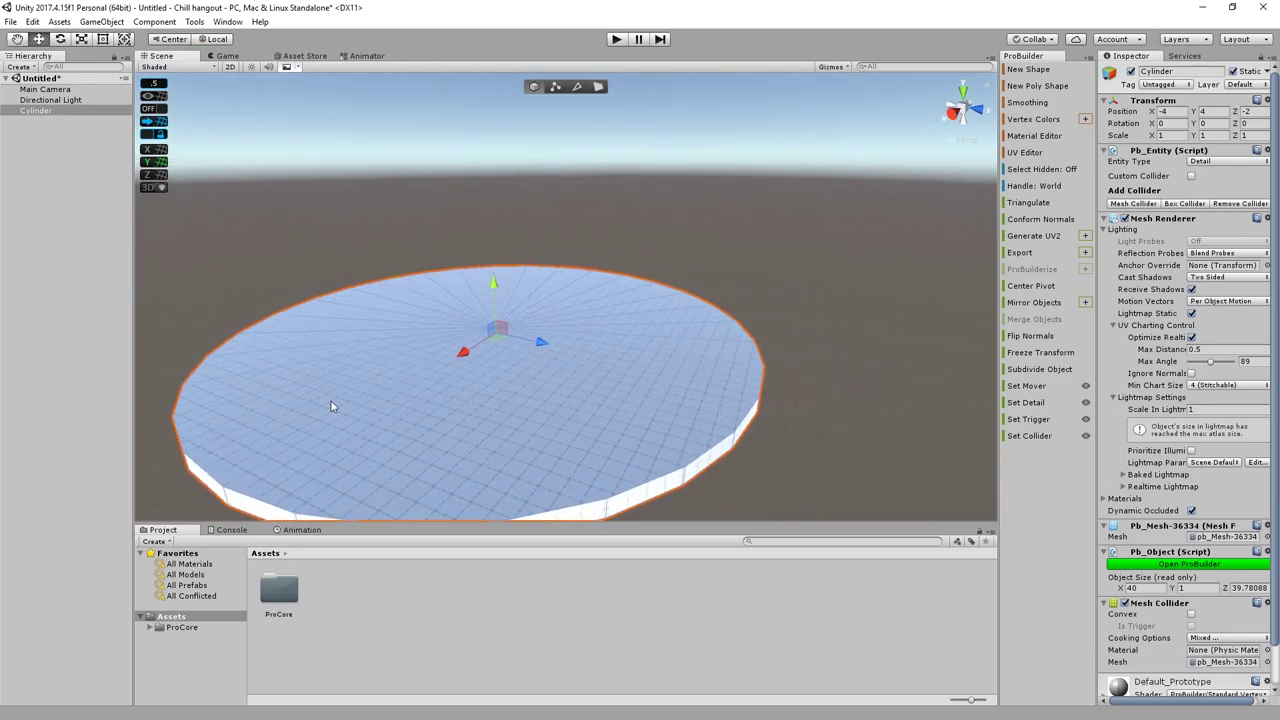
{"action": "key", "text": "w"}
{"action": "right_click_drag", "start_coordinate": [331, 406], "coordinate": [436, 350]}
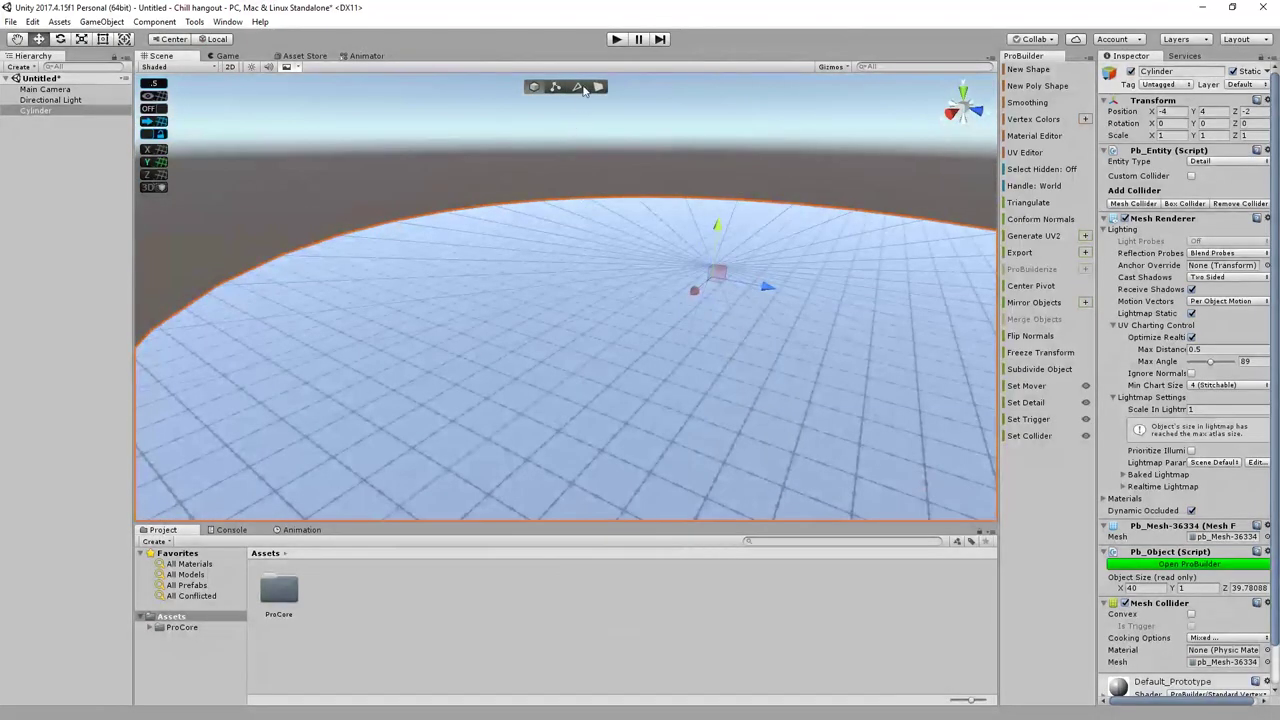
{"action": "left_click", "coordinate": [598, 87]}
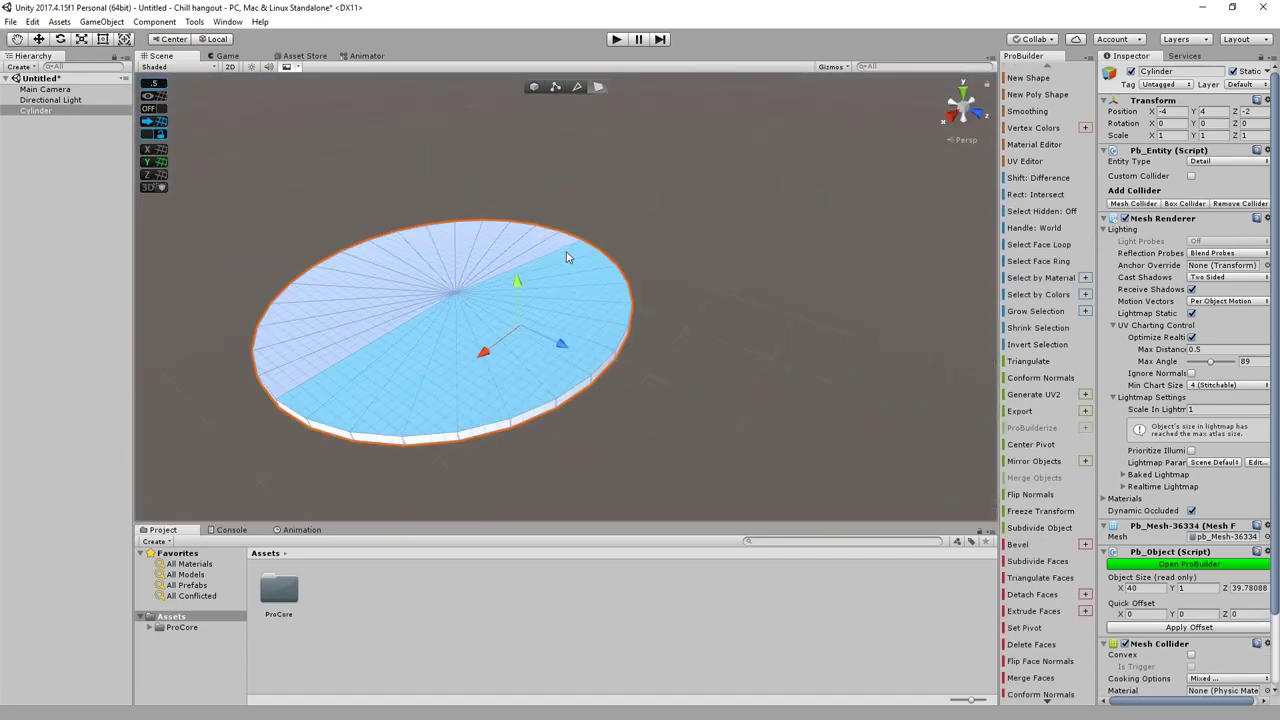
{"action": "left_click", "coordinate": [557, 249], "text": "shift"}
{"action": "left_click", "coordinate": [533, 240], "text": "shift"}
{"action": "left_click", "coordinate": [508, 241], "text": "shift"}
{"action": "left_click", "coordinate": [470, 245], "text": "shift"}
{"action": "left_click", "coordinate": [451, 249], "text": "shift"}
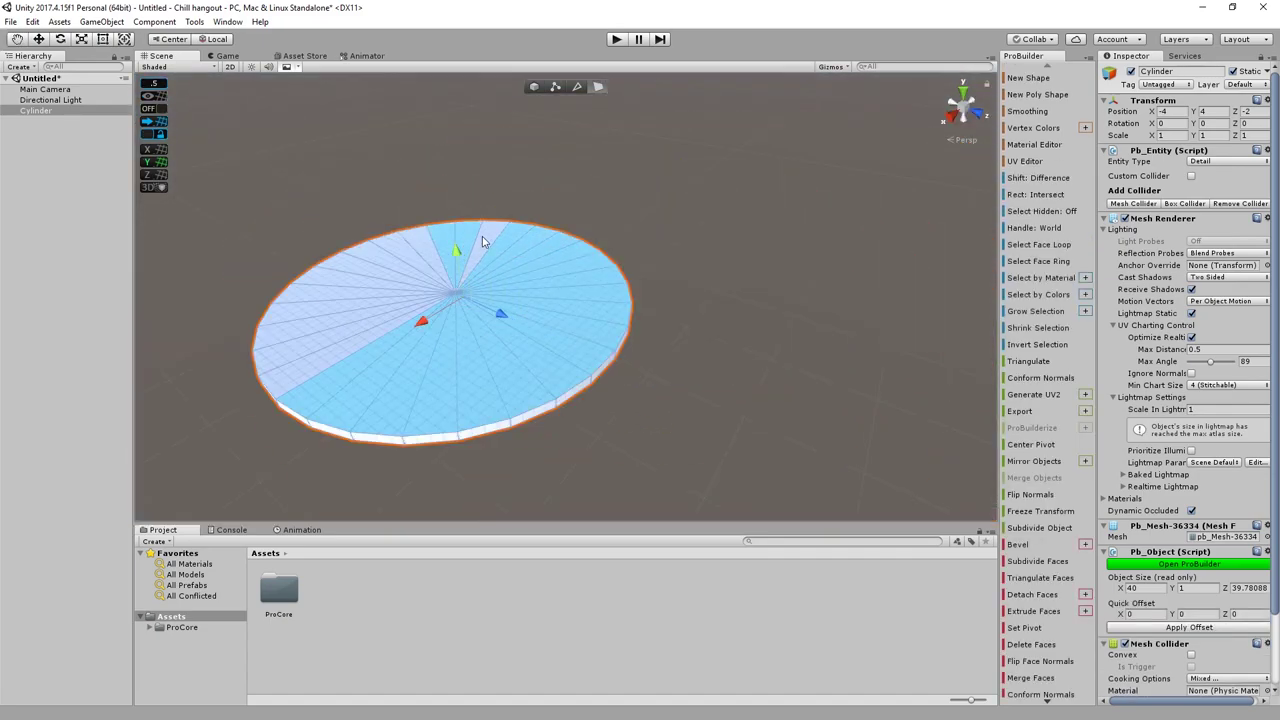
{"action": "left_click", "coordinate": [480, 238], "text": "shift"}
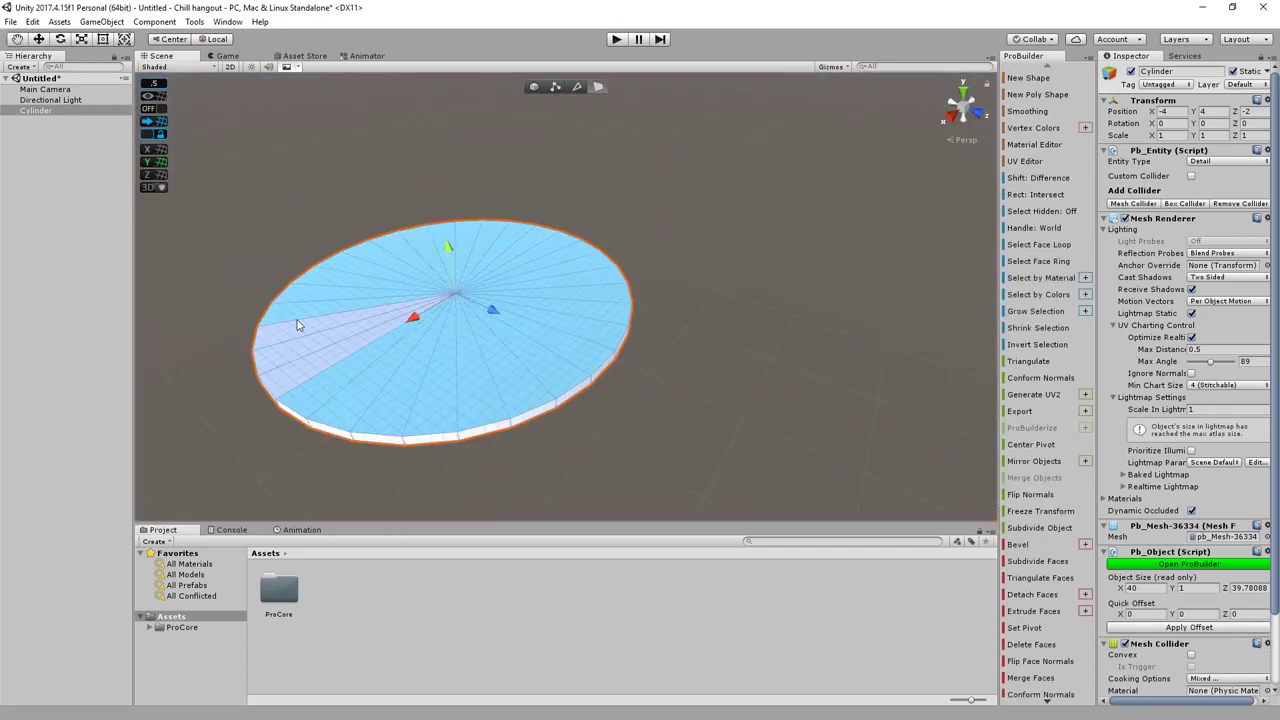
{"action": "left_click", "coordinate": [298, 332], "text": "shift"}
{"action": "left_click", "coordinate": [300, 348], "text": "shift"}
{"action": "left_click", "coordinate": [296, 374], "text": "shift"}
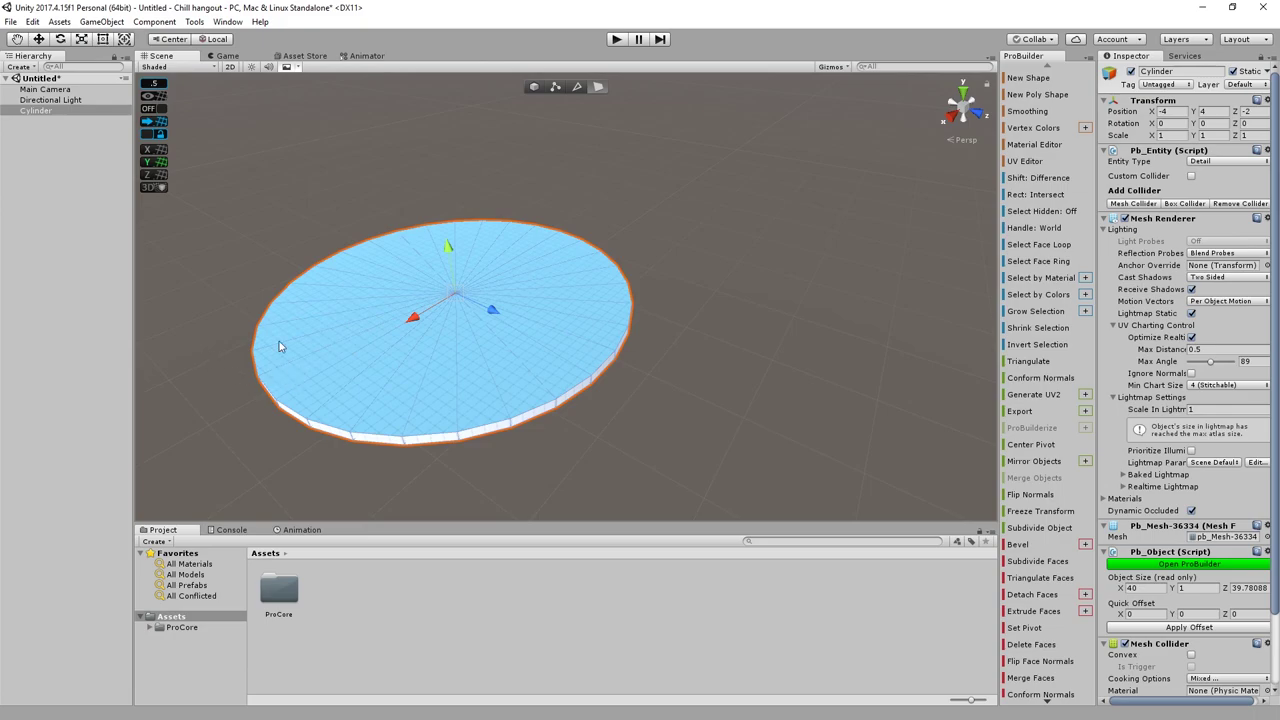
Step: Inset the selected top faces twice by extruding and scaling them slightly inward, forming two thin concentric rings along the platform's rim
{"action": "right_click_drag", "start_coordinate": [536, 306], "coordinate": [520, 288]}
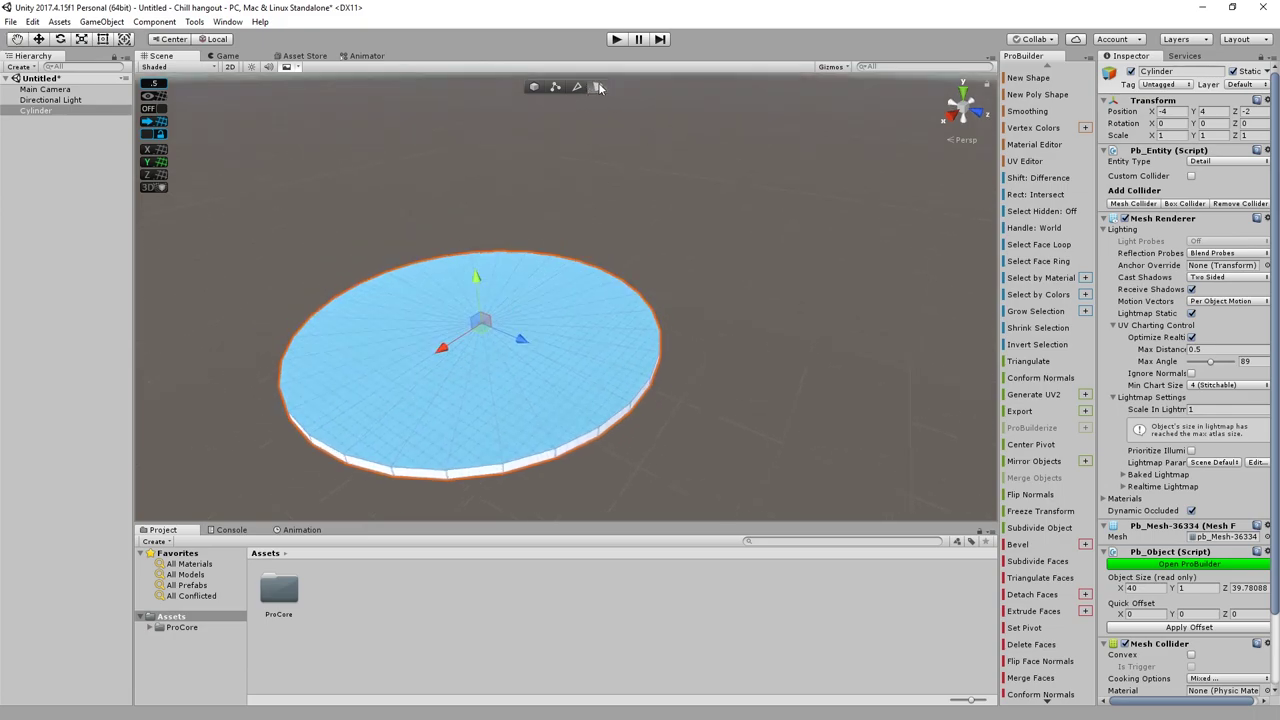
{"action": "key", "text": "f"}
{"action": "scroll", "coordinate": [658, 270], "scroll_direction": "up", "scroll_amount": 4}
{"action": "scroll", "coordinate": [650, 285], "scroll_direction": "down", "scroll_amount": 4}
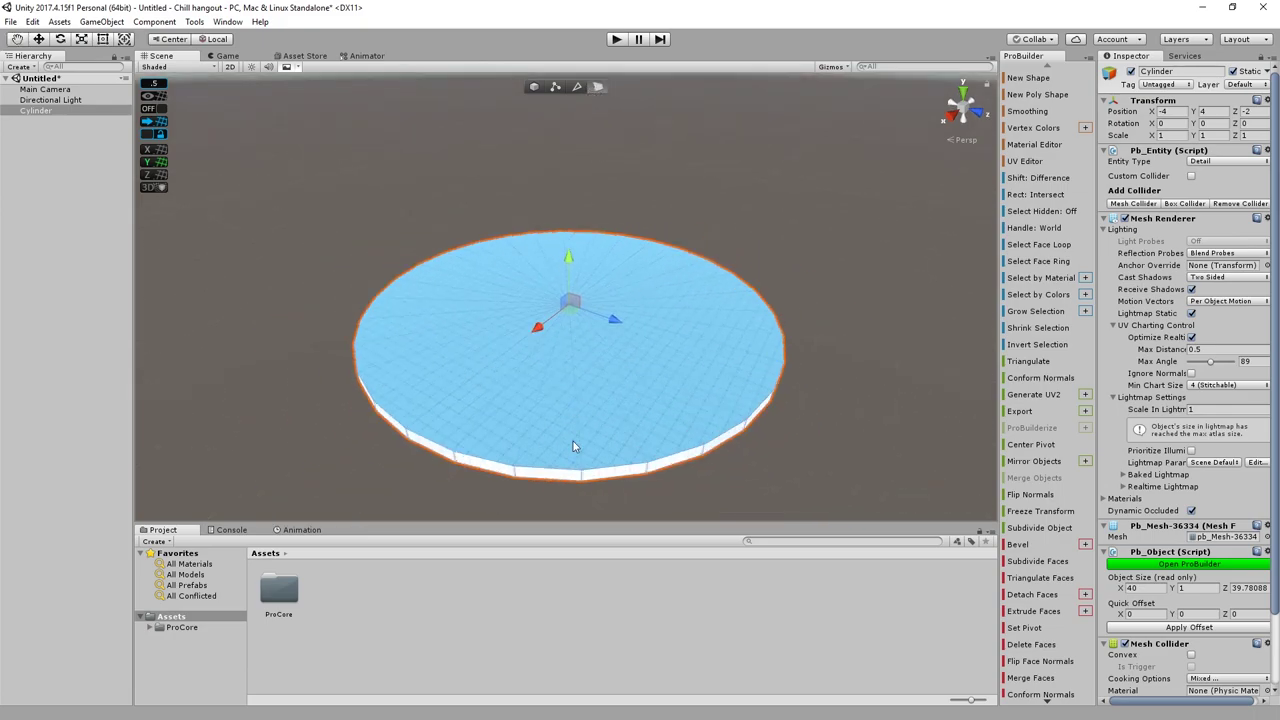
{"action": "scroll", "coordinate": [523, 369], "scroll_direction": "up", "scroll_amount": 6}
{"action": "middle_click_drag", "start_coordinate": [513, 406], "coordinate": [520, 334]}
{"action": "key", "text": "r"}
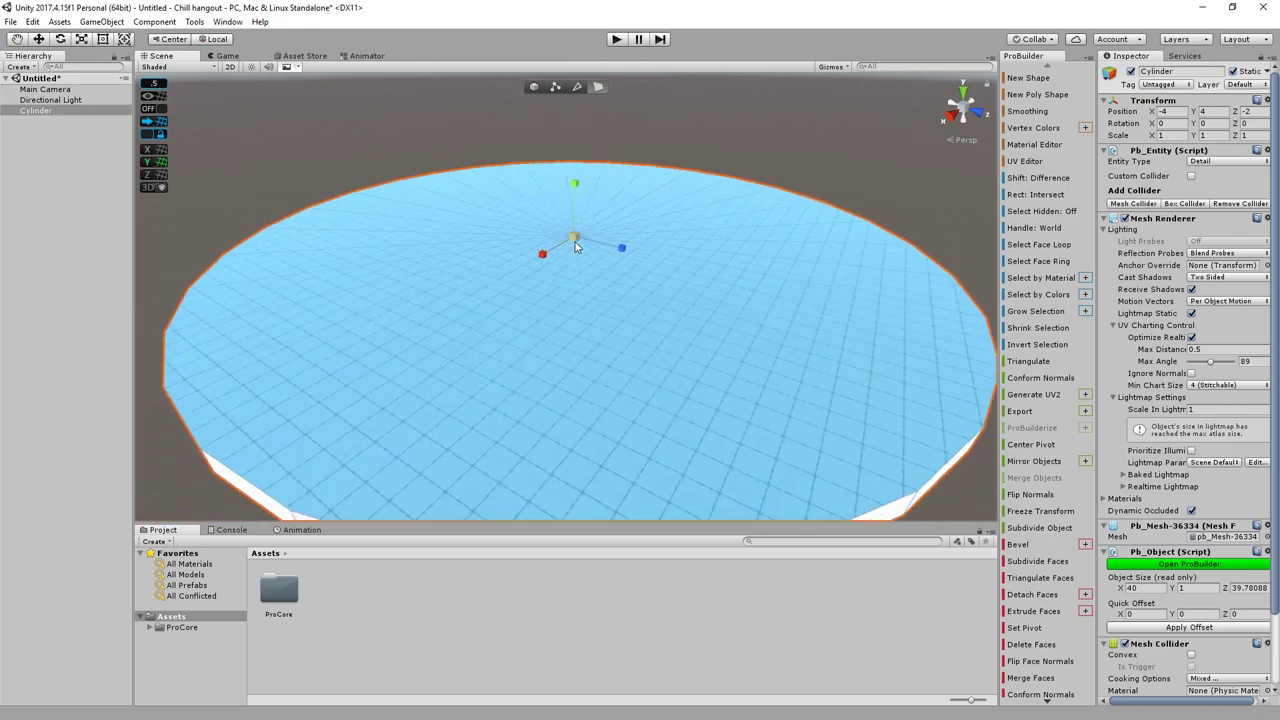
{"action": "left_click_drag", "start_coordinate": [575, 241], "coordinate": [583, 244], "text": "shift"}
{"action": "right_click_drag", "start_coordinate": [469, 378], "coordinate": [447, 371]}
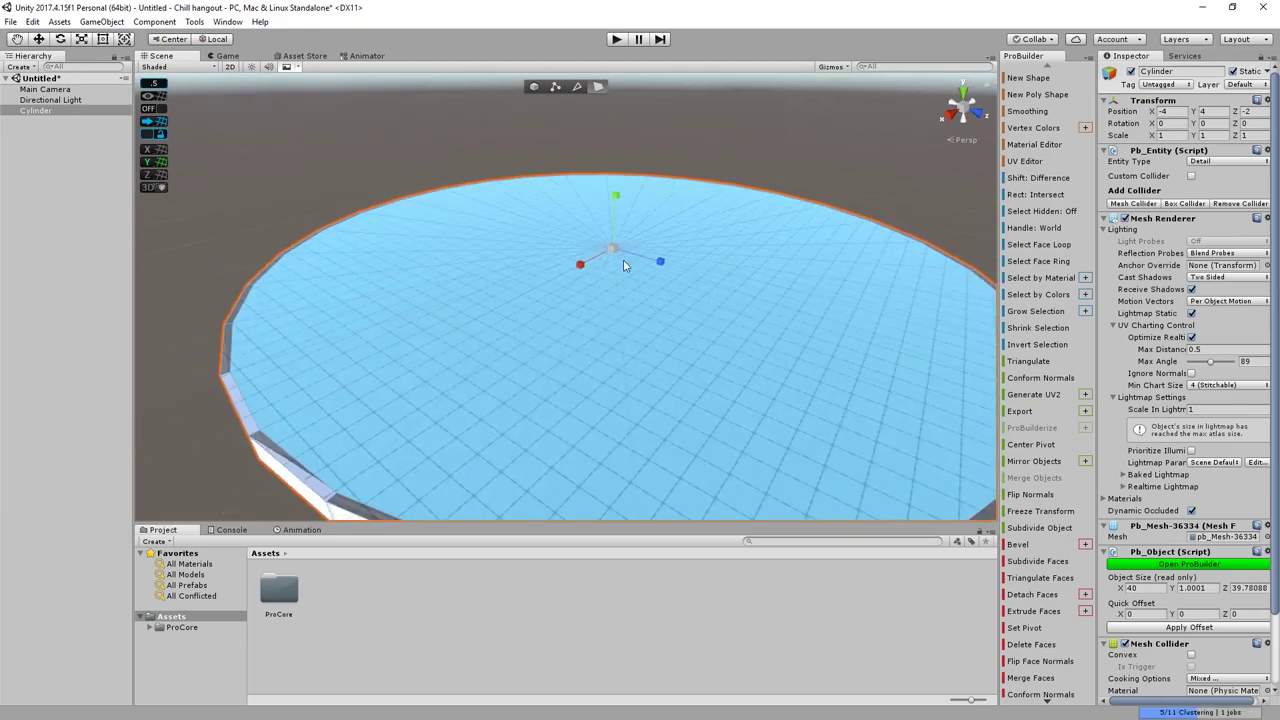
{"action": "left_click_drag", "start_coordinate": [614, 251], "coordinate": [619, 254], "text": "shift"}
{"action": "middle_click_drag", "start_coordinate": [541, 277], "coordinate": [530, 222]}
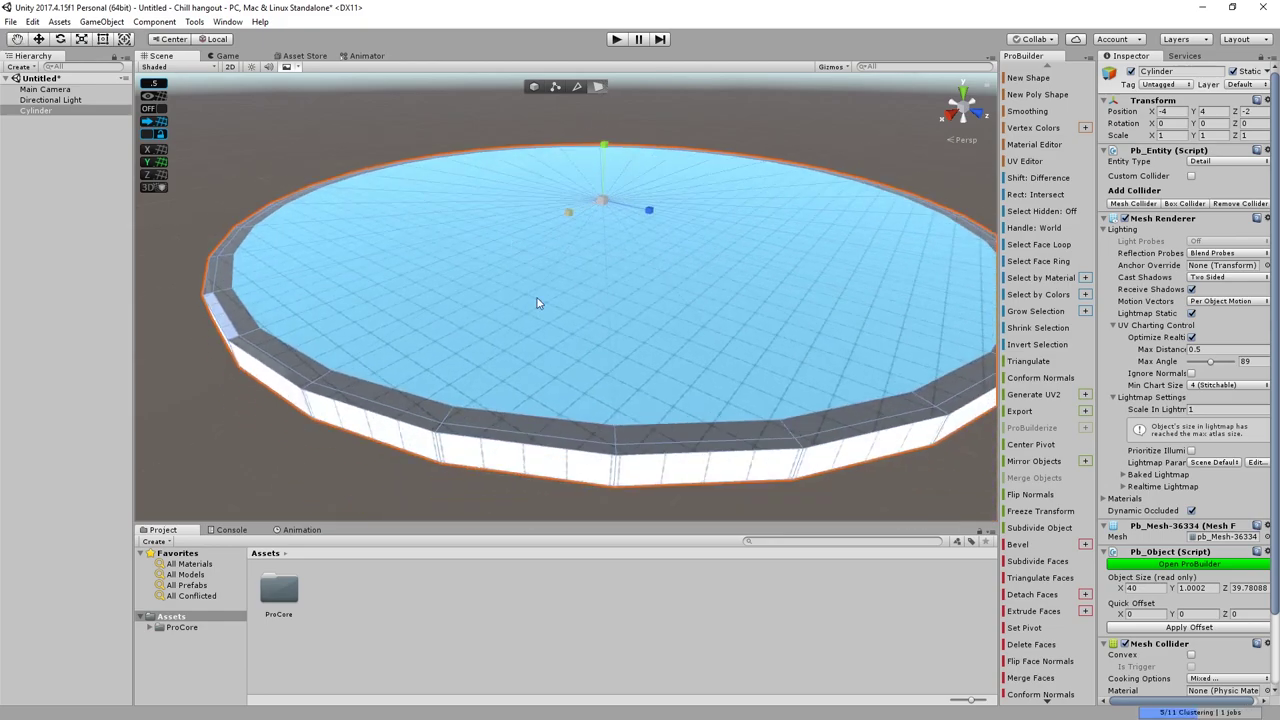
{"action": "left_click", "coordinate": [517, 429]}
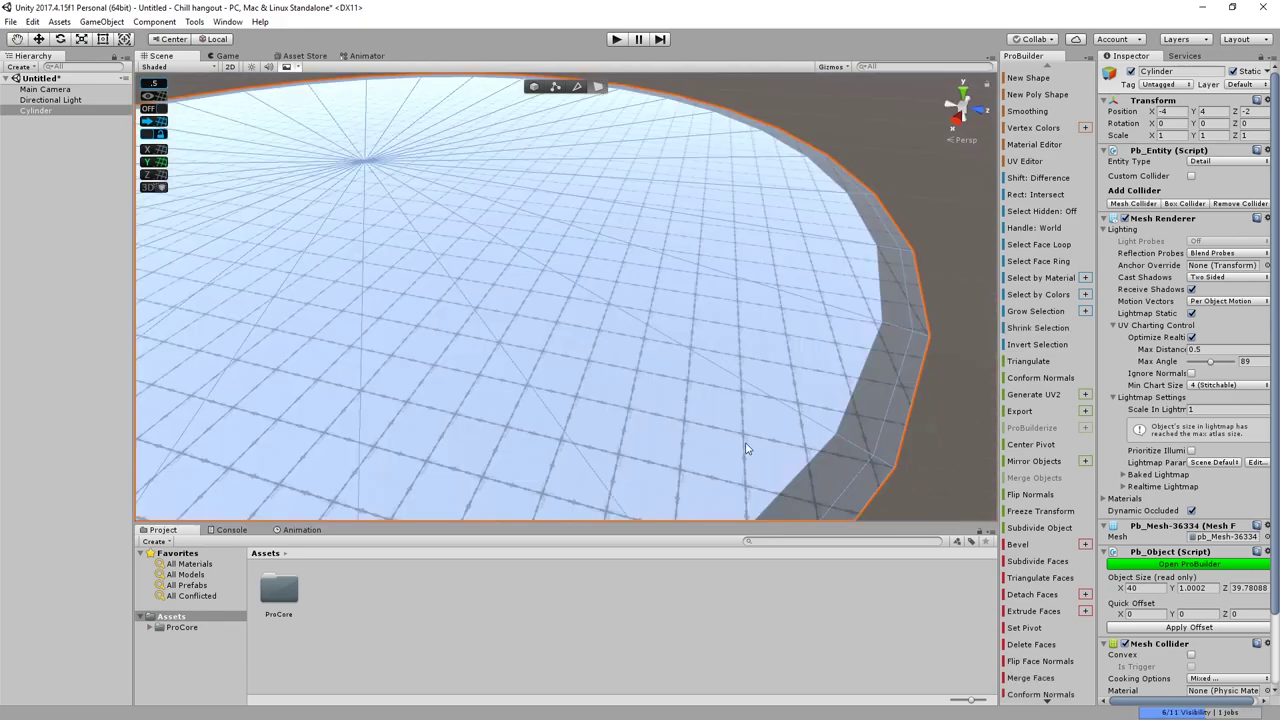
{"action": "left_click", "coordinate": [817, 468], "text": "shift"}
{"action": "left_click", "coordinate": [872, 390], "text": "shift"}
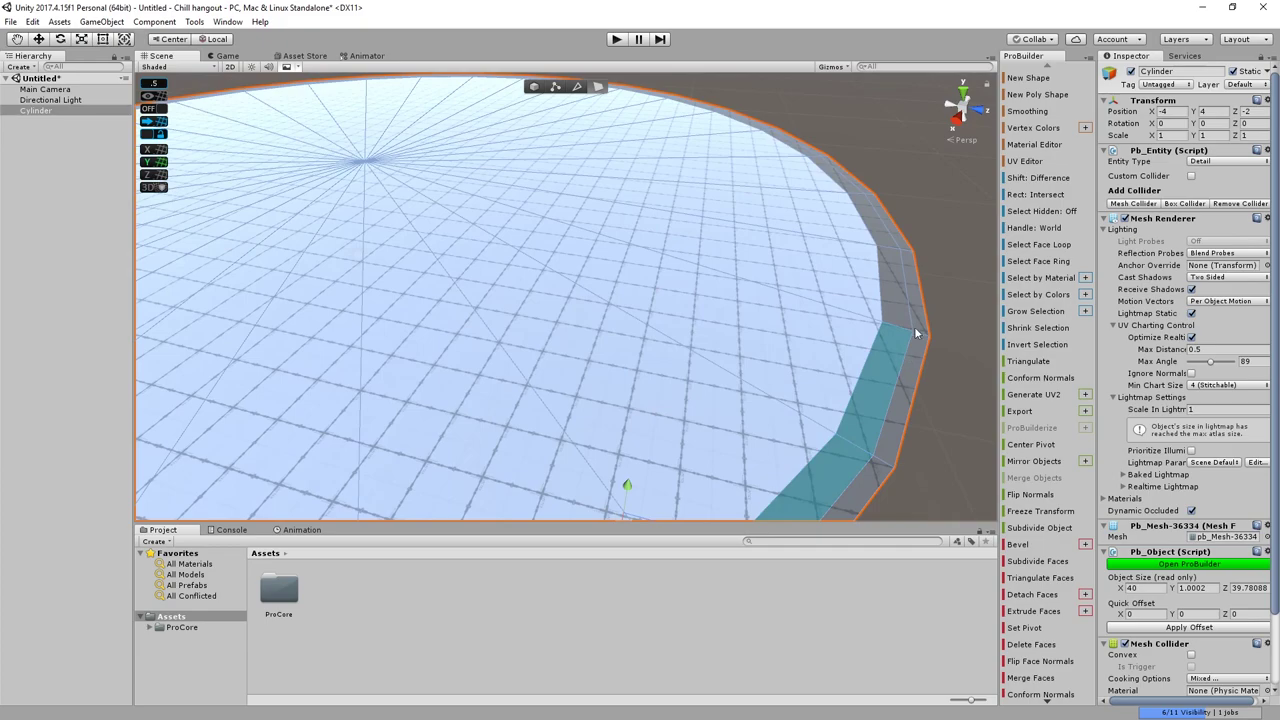
{"action": "left_click", "coordinate": [896, 284], "text": "shift"}
{"action": "middle_click_drag", "start_coordinate": [868, 232], "coordinate": [828, 415]}
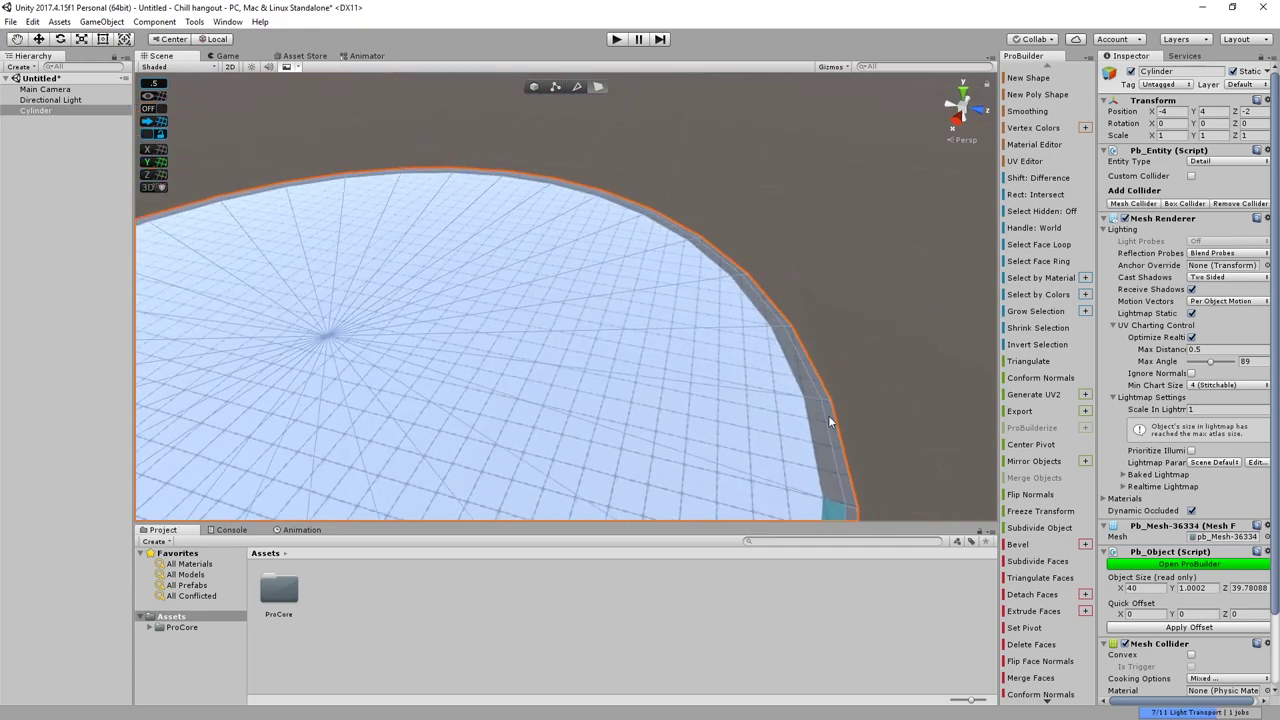
{"action": "left_click", "coordinate": [764, 312], "text": "shift"}
{"action": "left_click", "coordinate": [709, 256], "text": "shift"}
{"action": "left_click", "coordinate": [682, 234], "text": "shift"}
{"action": "scroll", "coordinate": [660, 247], "scroll_direction": "up", "scroll_amount": 5}
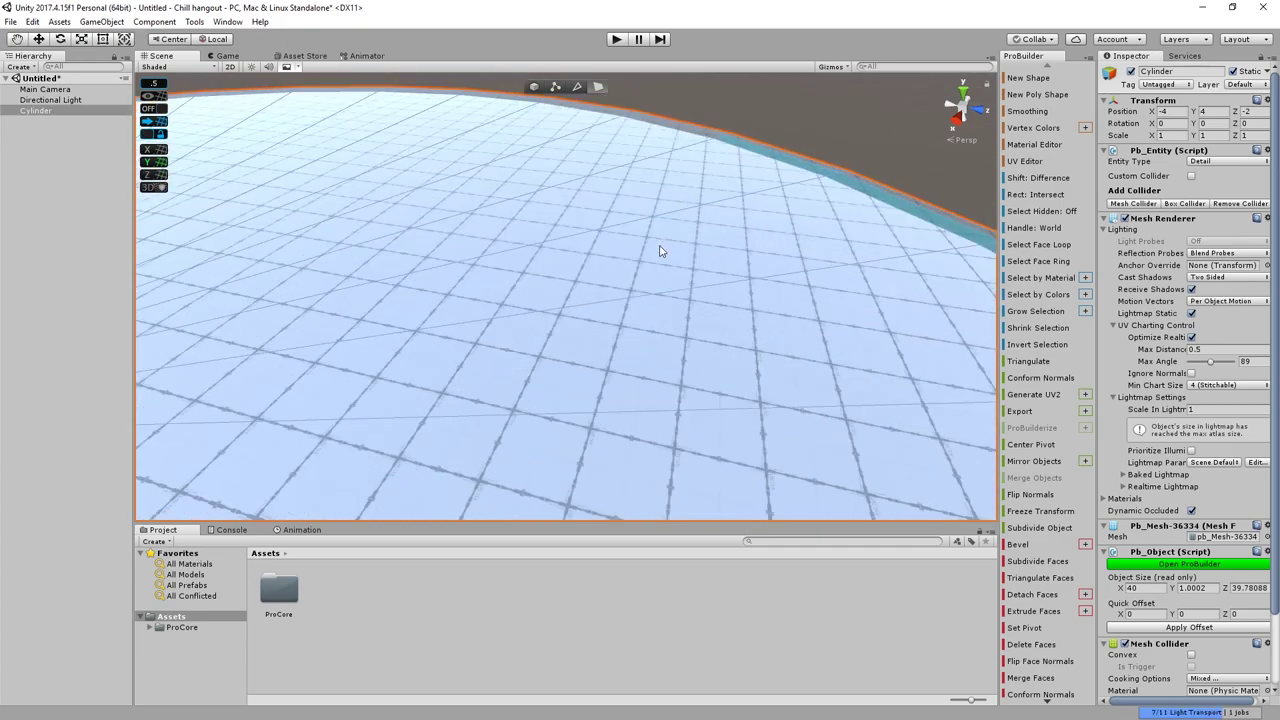
{"action": "middle_click_drag", "start_coordinate": [660, 251], "coordinate": [634, 303]}
{"action": "left_click_drag", "start_coordinate": [634, 303], "coordinate": [500, 338], "text": "alt"}
{"action": "middle_click_drag", "start_coordinate": [446, 286], "coordinate": [508, 362]}
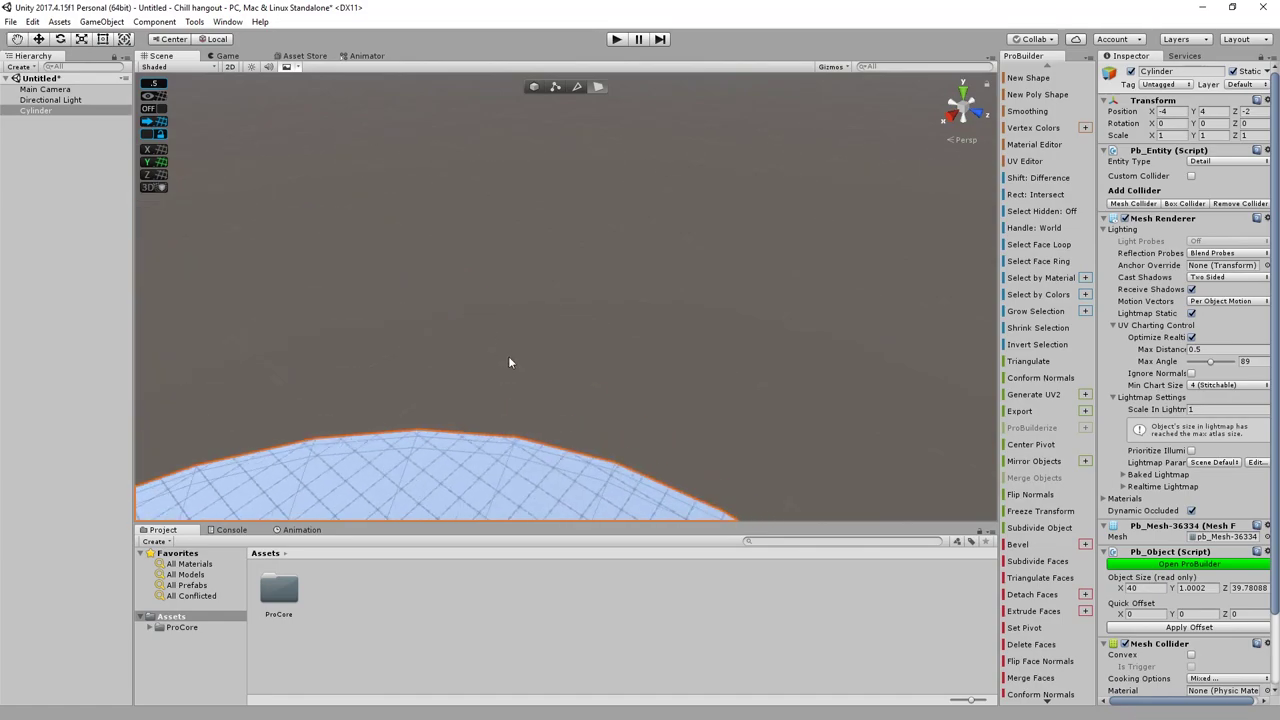
{"action": "scroll", "coordinate": [510, 358], "scroll_direction": "up", "scroll_amount": 3}
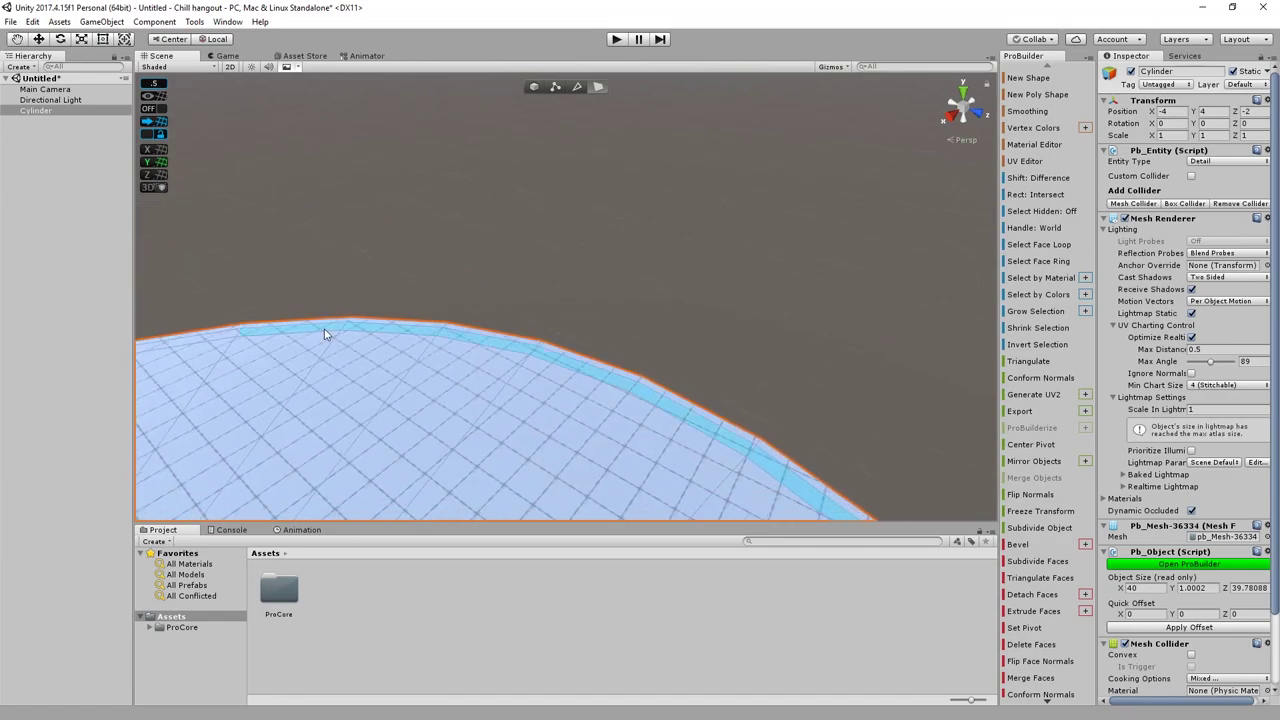
{"action": "middle_click_drag", "start_coordinate": [324, 334], "coordinate": [331, 334]}
{"action": "left_click_drag", "start_coordinate": [331, 334], "coordinate": [523, 371], "text": "alt"}
{"action": "scroll", "coordinate": [486, 331], "scroll_direction": "up", "scroll_amount": 3}
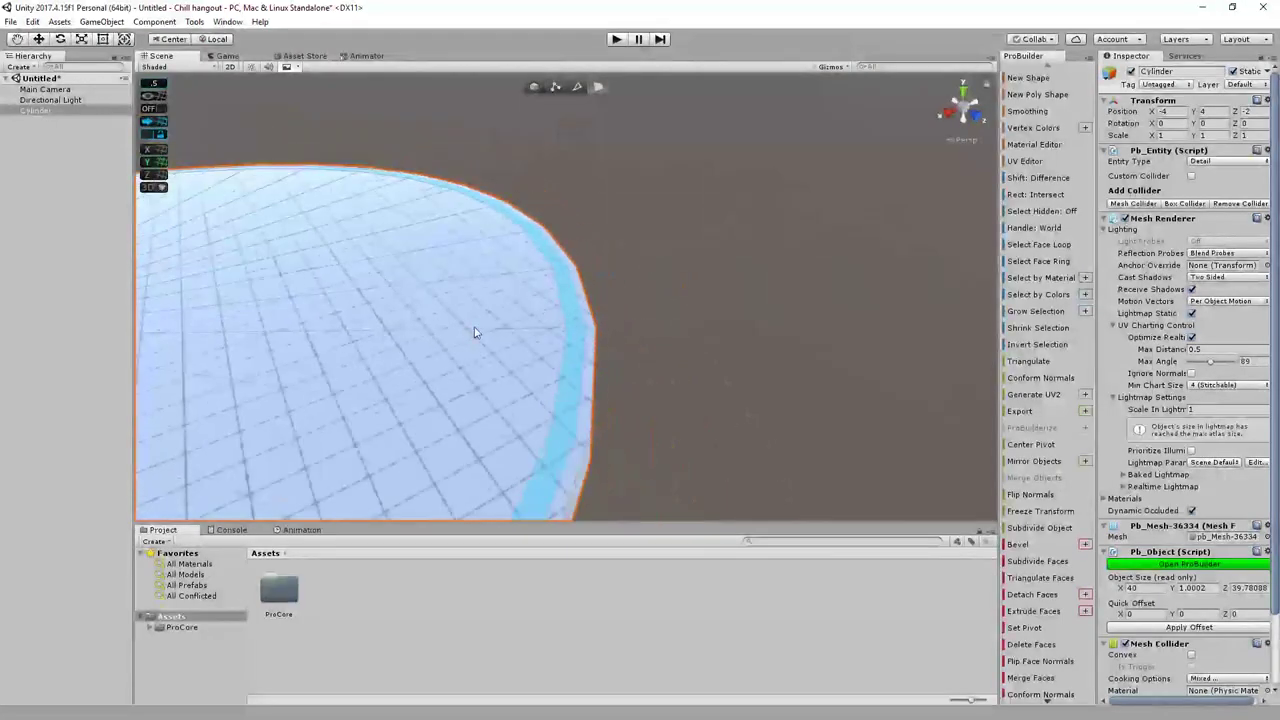
{"action": "middle_click_drag", "start_coordinate": [476, 333], "coordinate": [468, 302]}
{"action": "left_click_drag", "start_coordinate": [468, 302], "coordinate": [508, 240], "text": "alt"}
{"action": "scroll", "coordinate": [508, 240], "scroll_direction": "down", "scroll_amount": 3}
{"action": "scroll", "coordinate": [670, 399], "scroll_direction": "up", "scroll_amount": 3}
{"action": "left_click_drag", "start_coordinate": [670, 399], "coordinate": [431, 374], "text": "alt"}
{"action": "scroll", "coordinate": [431, 374], "scroll_direction": "down", "scroll_amount": 5}
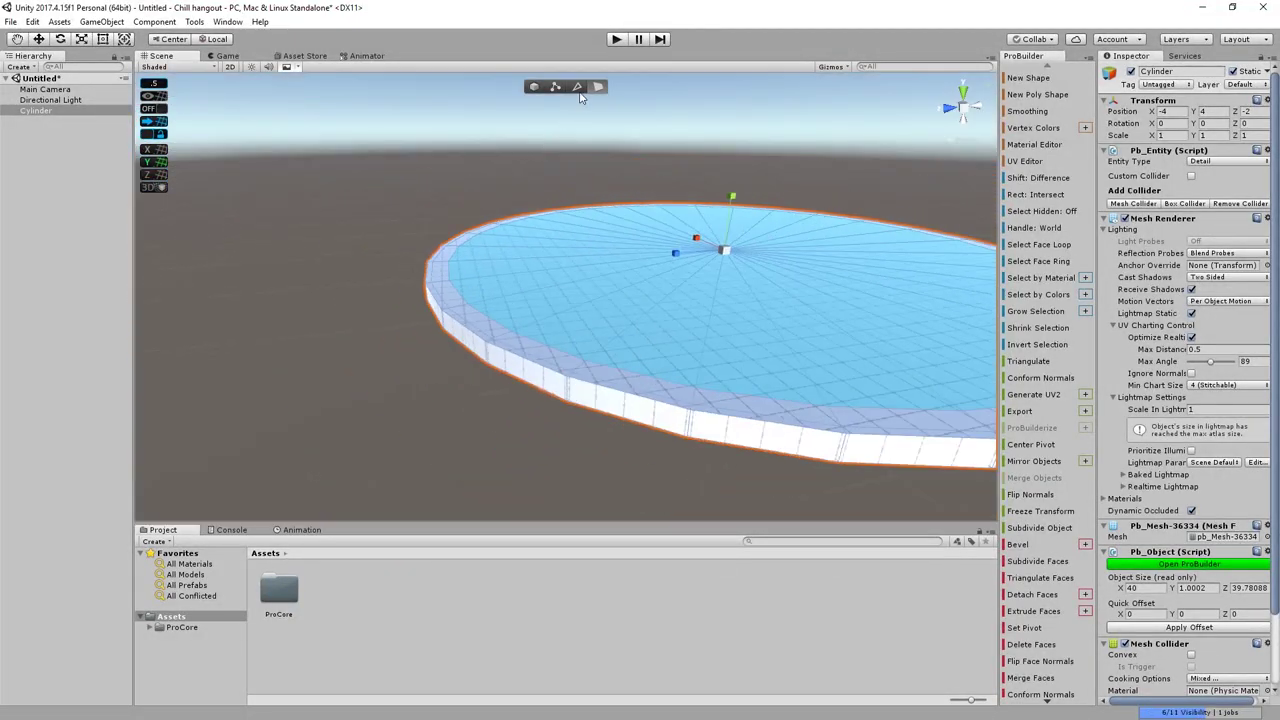
Step: Select every face of the inner rim ring around the whole platform
{"action": "left_click", "coordinate": [477, 322]}
{"action": "key", "text": "w"}
{"action": "right_click_drag", "start_coordinate": [477, 322], "coordinate": [438, 317]}
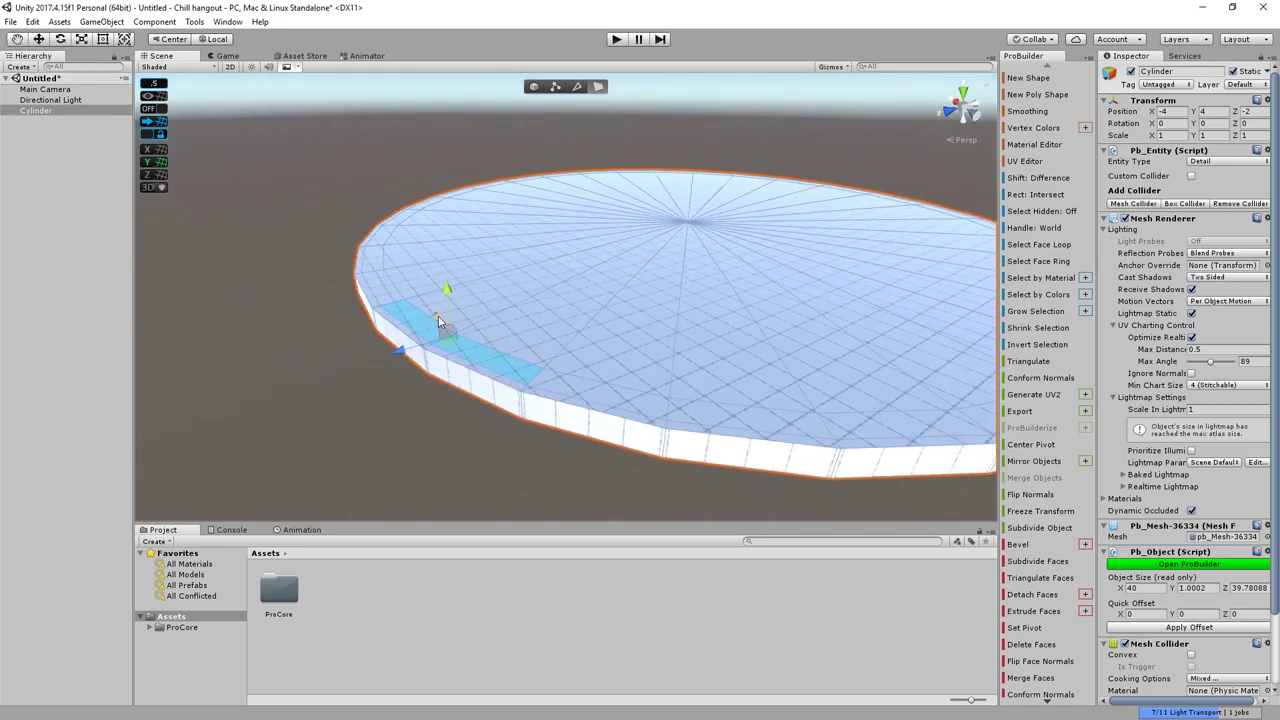
{"action": "left_click_drag", "start_coordinate": [438, 316], "coordinate": [427, 303]}
{"action": "left_click_drag", "start_coordinate": [413, 286], "coordinate": [425, 318]}
{"action": "right_click_drag", "start_coordinate": [409, 315], "coordinate": [611, 383]}
{"action": "scroll", "coordinate": [611, 383], "scroll_direction": "up", "scroll_amount": 3}
{"action": "middle_click_drag", "start_coordinate": [611, 383], "coordinate": [598, 390]}
{"action": "left_click", "coordinate": [476, 376], "text": "shift"}
{"action": "left_click", "coordinate": [631, 394], "text": "shift"}
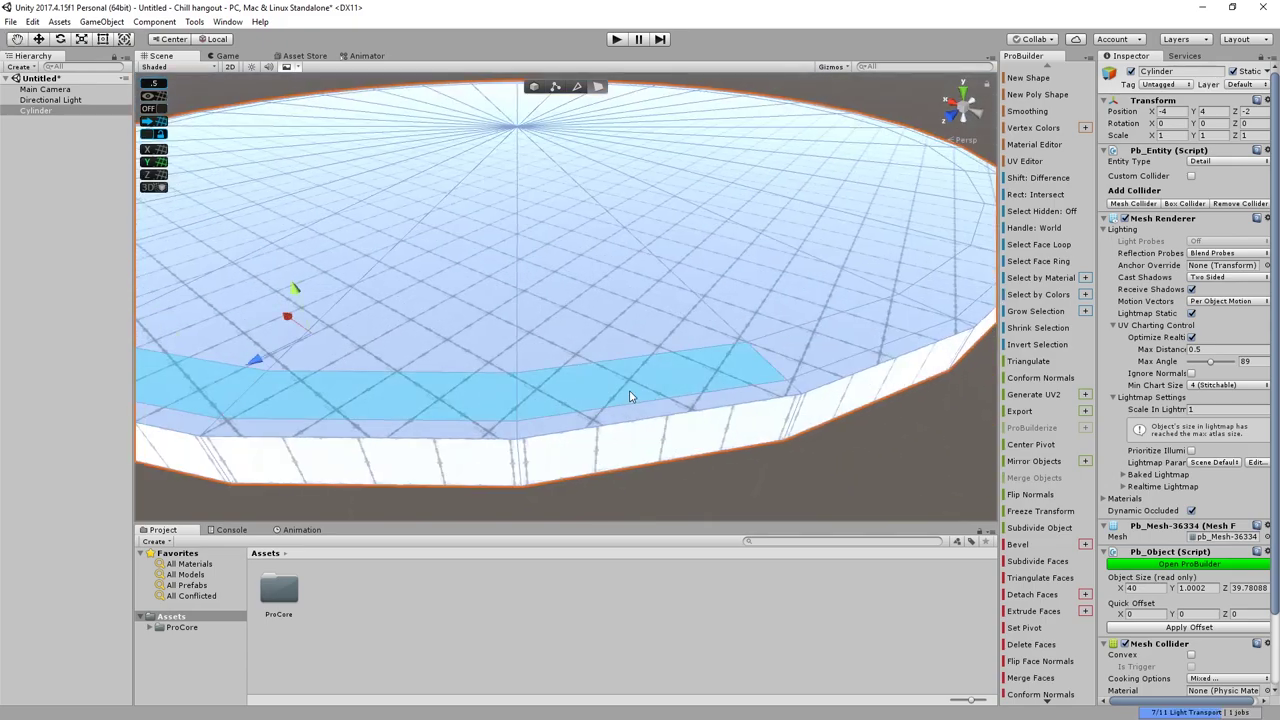
{"action": "left_click", "coordinate": [809, 334], "text": "shift"}
{"action": "middle_click_drag", "start_coordinate": [809, 334], "coordinate": [646, 412]}
{"action": "left_click", "coordinate": [645, 416], "text": "shift"}
{"action": "left_click", "coordinate": [736, 351], "text": "shift"}
{"action": "left_click", "coordinate": [759, 299], "text": "shift"}
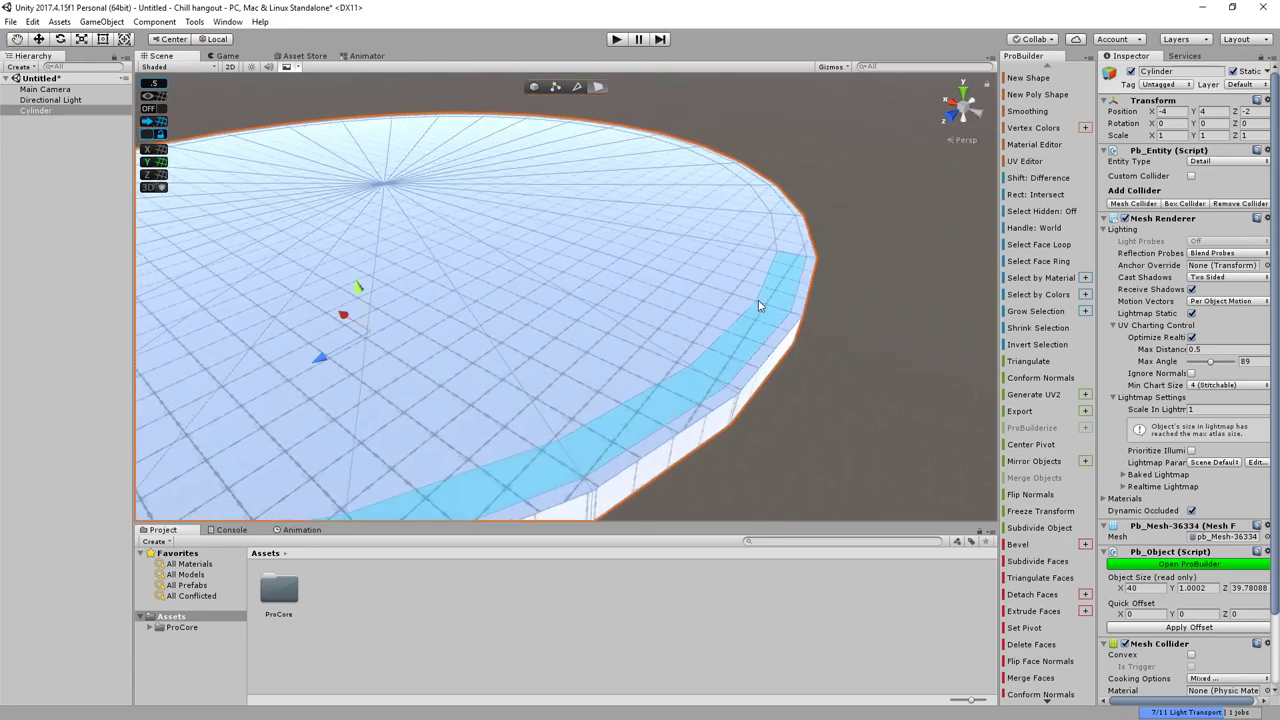
{"action": "left_click", "coordinate": [784, 245], "text": "shift"}
{"action": "left_click", "coordinate": [385, 239], "text": "shift"}
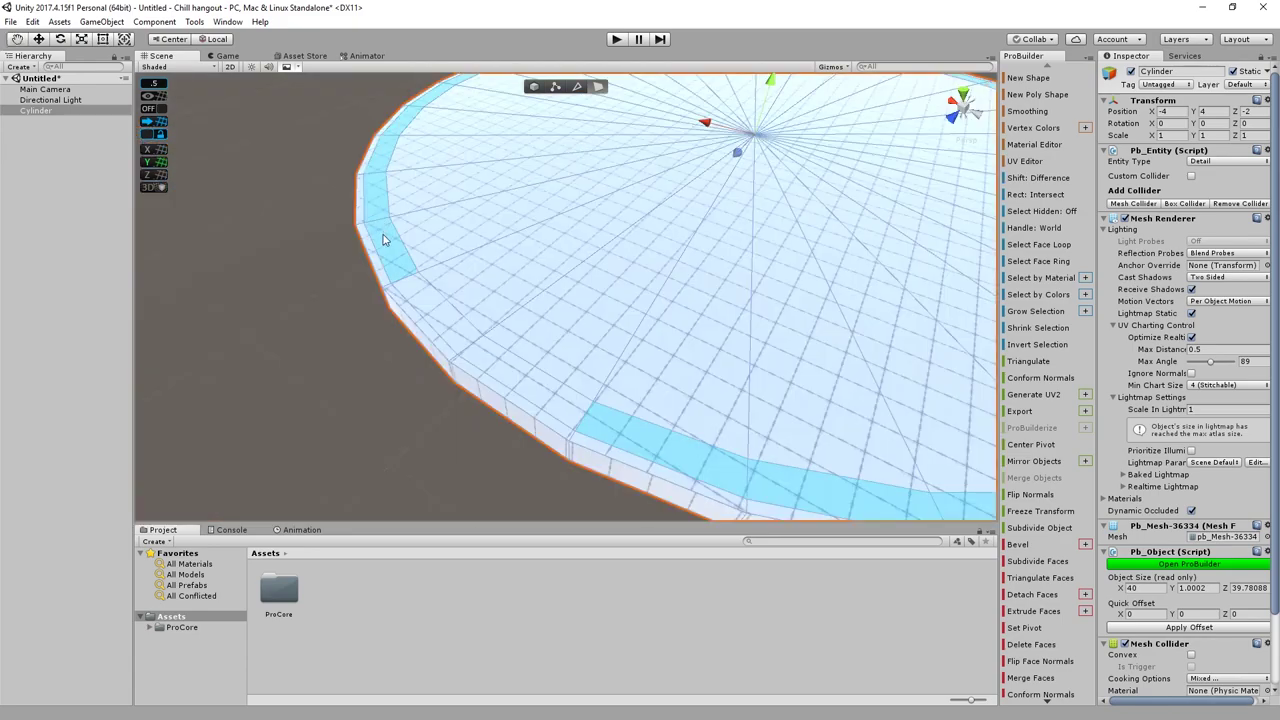
{"action": "left_click", "coordinate": [427, 319], "text": "shift"}
{"action": "left_click", "coordinate": [515, 362], "text": "shift"}
Step: Extrude the selected ring of faces slightly downward to form a groove along the platform's rim, and deselect the platform
{"action": "right_click_drag", "start_coordinate": [517, 361], "coordinate": [666, 237]}
{"action": "scroll", "coordinate": [666, 237], "scroll_direction": "down", "scroll_amount": 3}
{"action": "middle_click_drag", "start_coordinate": [598, 276], "coordinate": [593, 232]}
{"action": "scroll", "coordinate": [593, 232], "scroll_direction": "up", "scroll_amount": 4}
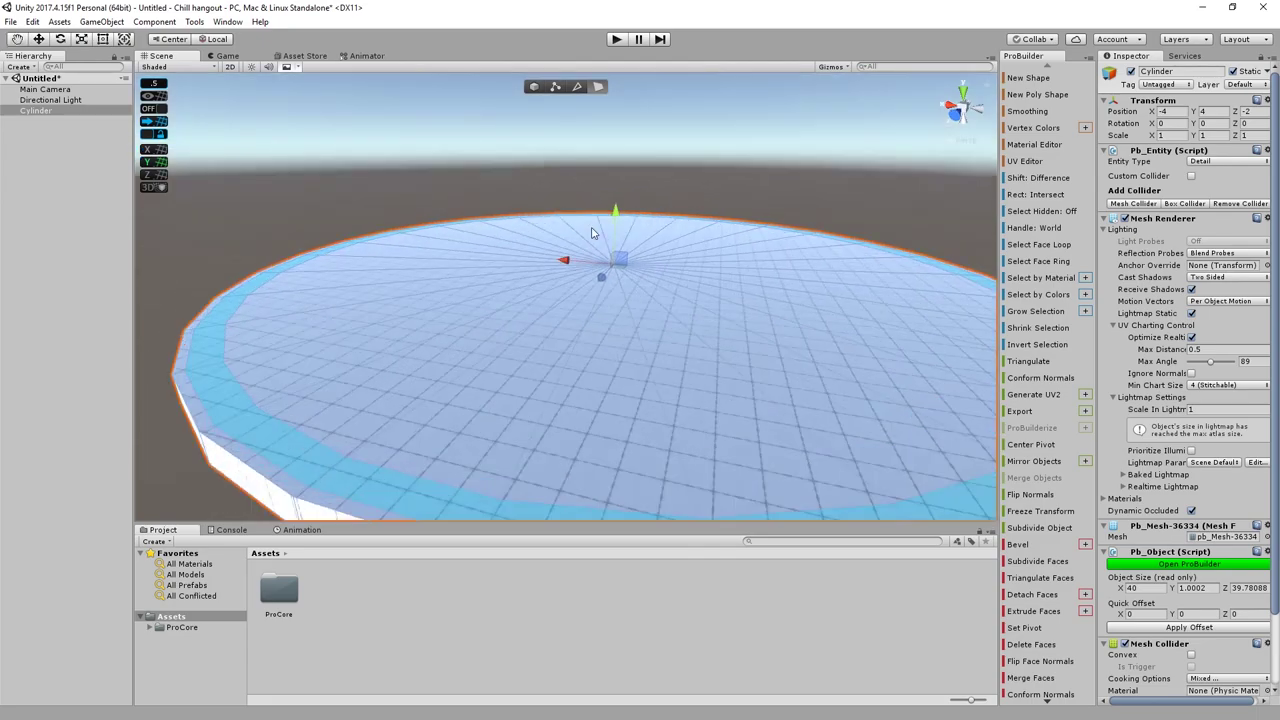
{"action": "key", "text": "ctrl+e"}
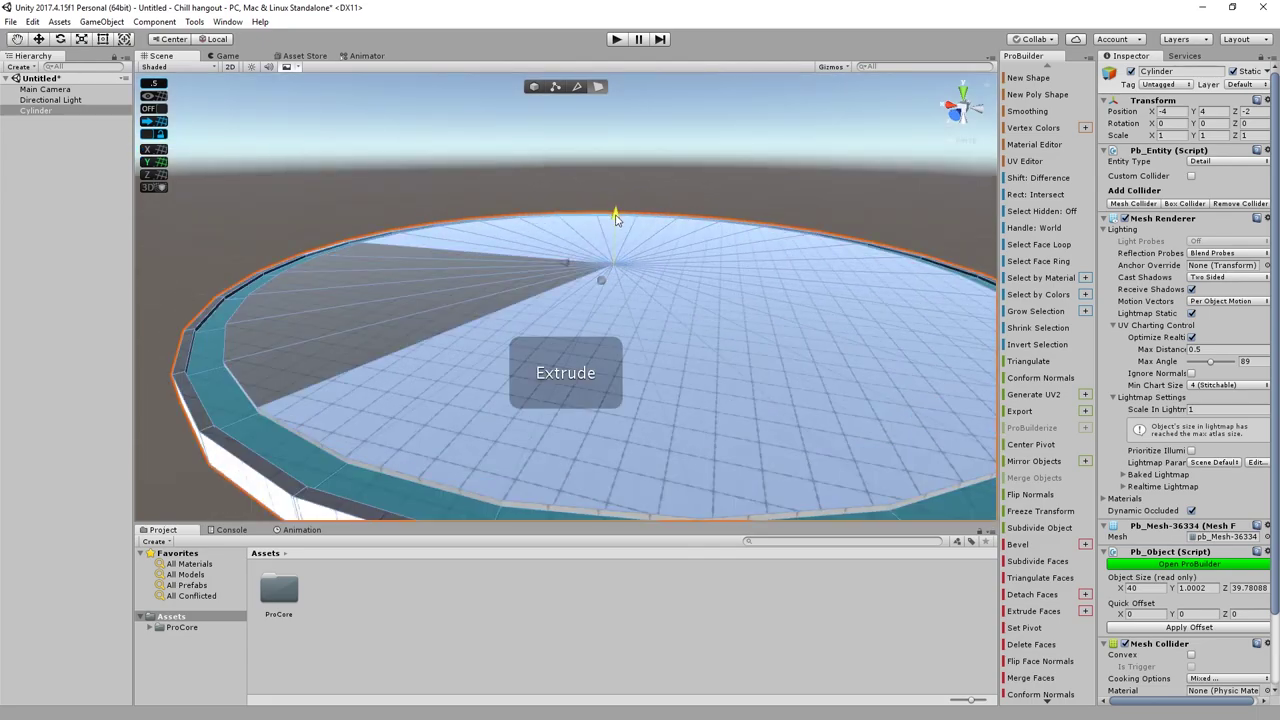
{"action": "left_click", "coordinate": [305, 223]}
Step: Examine the groove and the outer edge of the platform up close and from a distance
{"action": "right_click_drag", "start_coordinate": [308, 228], "coordinate": [352, 267]}
{"action": "scroll", "coordinate": [352, 267], "scroll_direction": "up", "scroll_amount": 6}
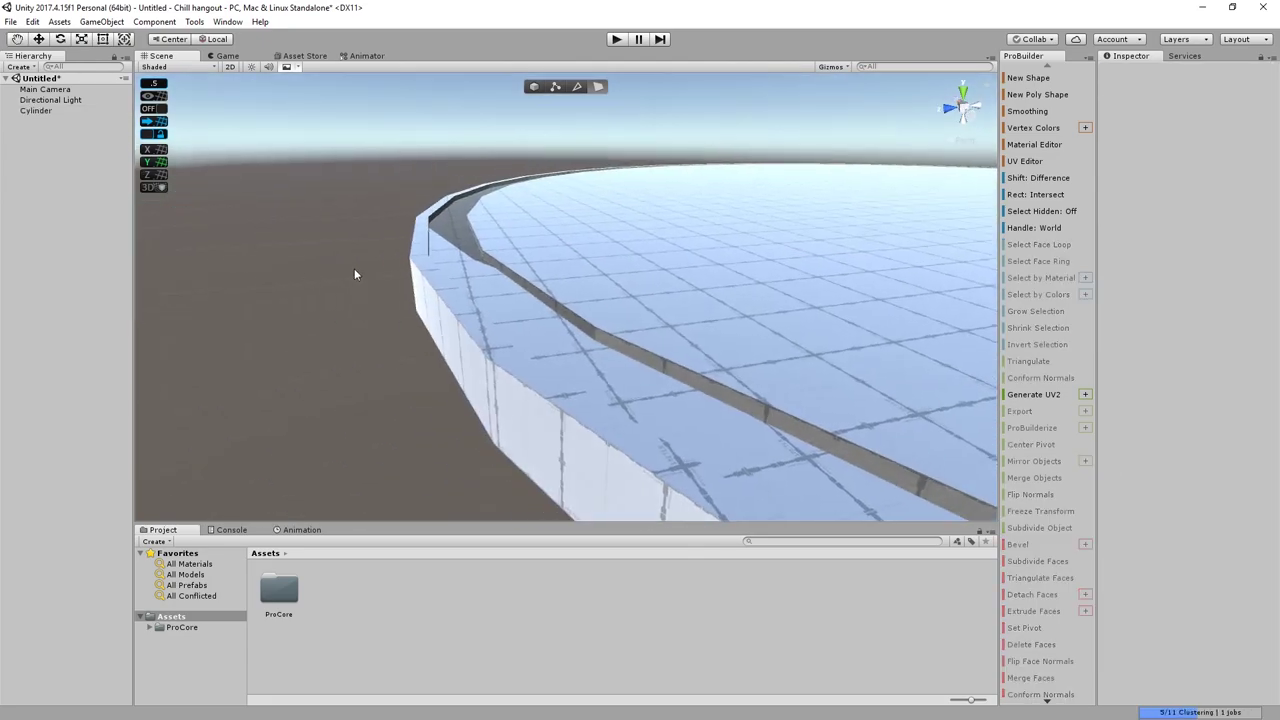
{"action": "scroll", "coordinate": [401, 221], "scroll_direction": "up", "scroll_amount": 4}
{"action": "left_click_drag", "start_coordinate": [401, 221], "coordinate": [671, 311], "text": "alt"}
{"action": "scroll", "coordinate": [651, 305], "scroll_direction": "up", "scroll_amount": 3}
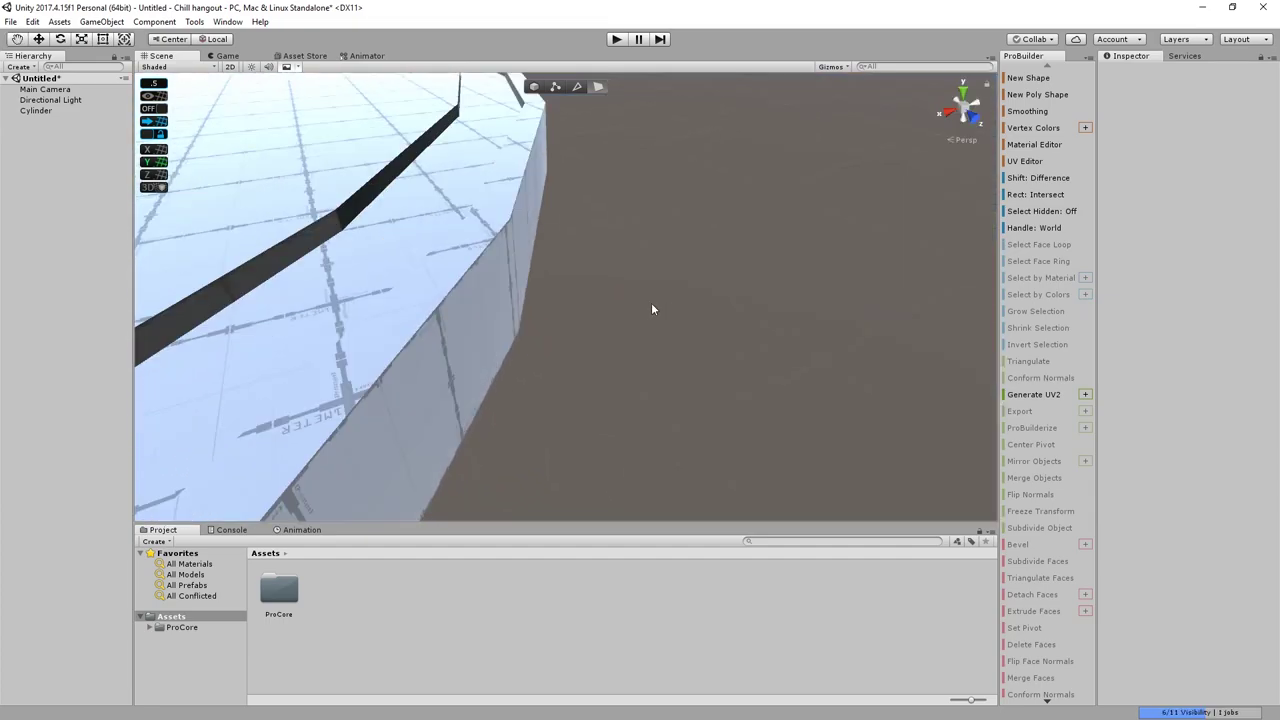
{"action": "middle_click_drag", "start_coordinate": [651, 305], "coordinate": [662, 312]}
{"action": "left_click_drag", "start_coordinate": [660, 311], "coordinate": [646, 263], "text": "alt"}
{"action": "left_click_drag", "start_coordinate": [706, 395], "coordinate": [646, 363], "text": "alt"}
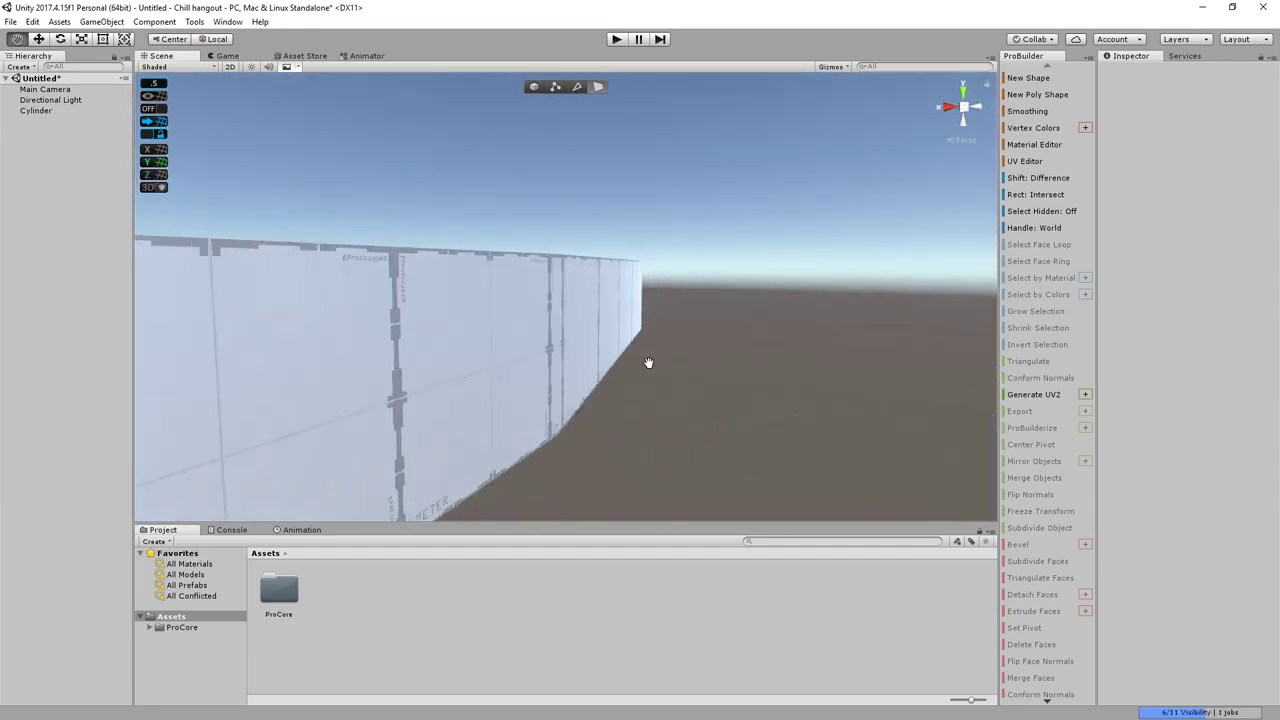
{"action": "scroll", "coordinate": [646, 363], "scroll_direction": "down", "scroll_amount": 5}
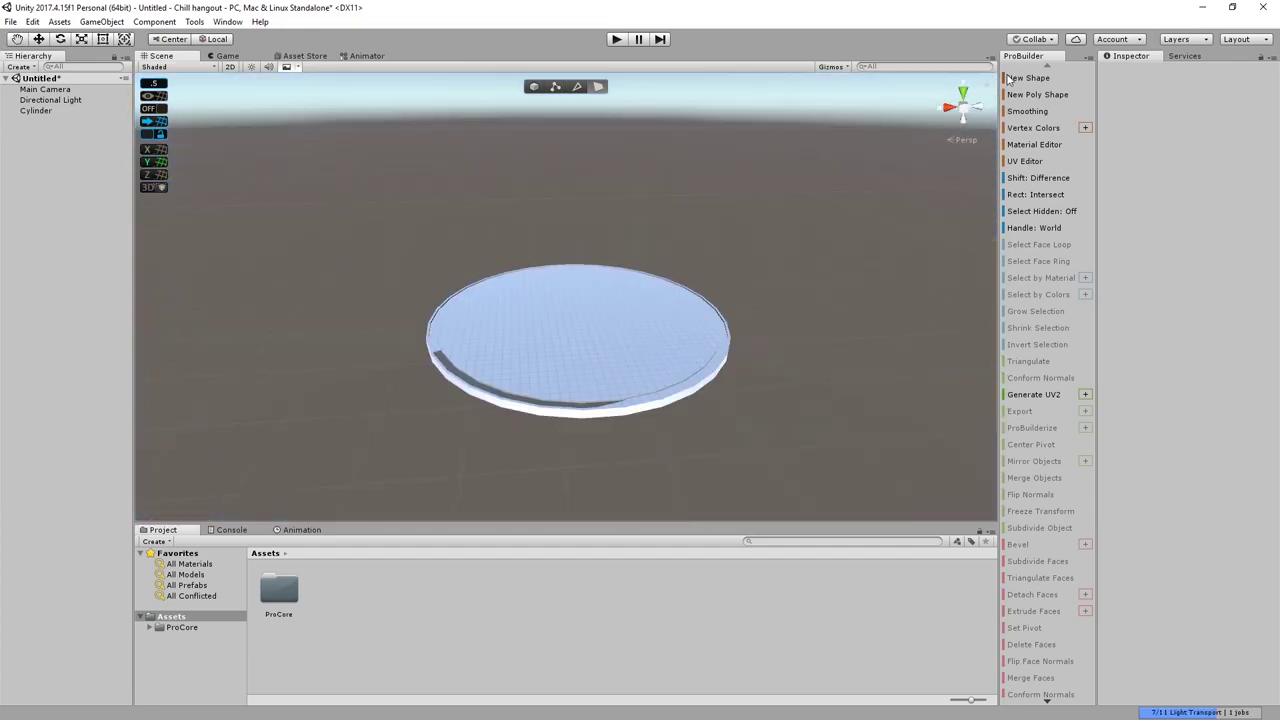
Step: Start a new plane shape with its width and height both set to 300
{"action": "left_click", "coordinate": [1026, 78]}
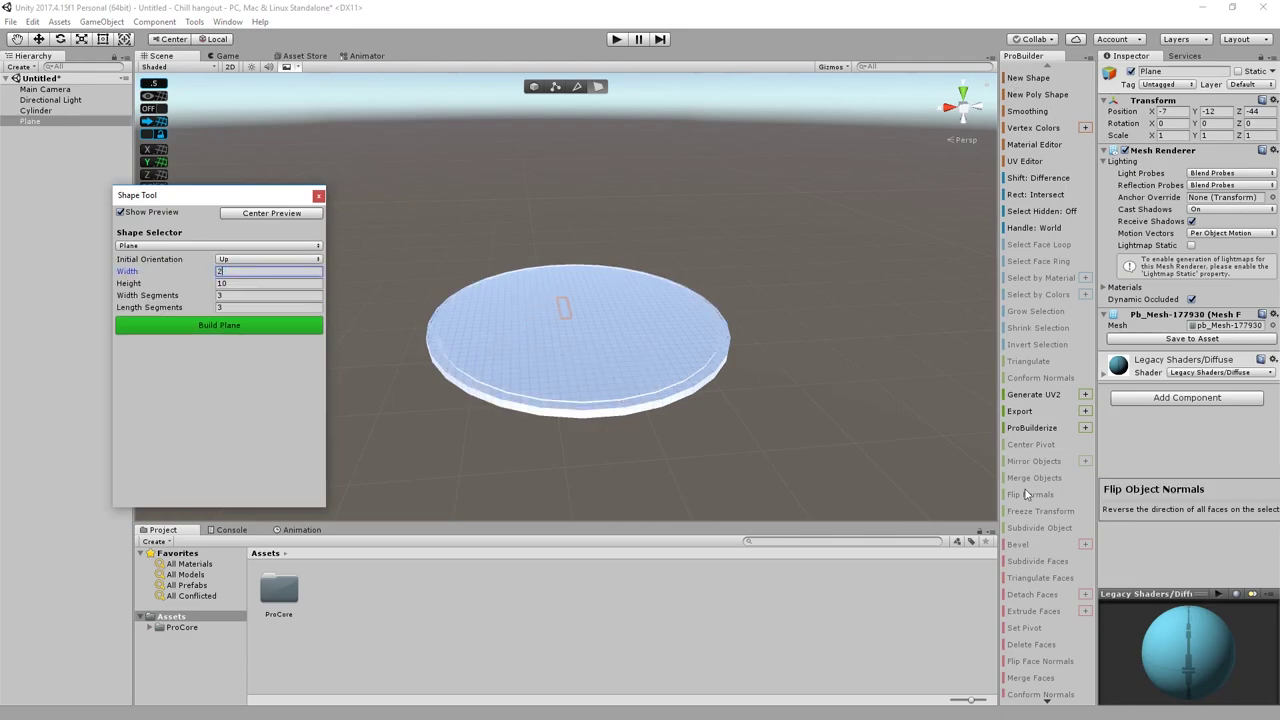
{"action": "type", "text": "300"}
{"action": "key", "text": "Tab"}
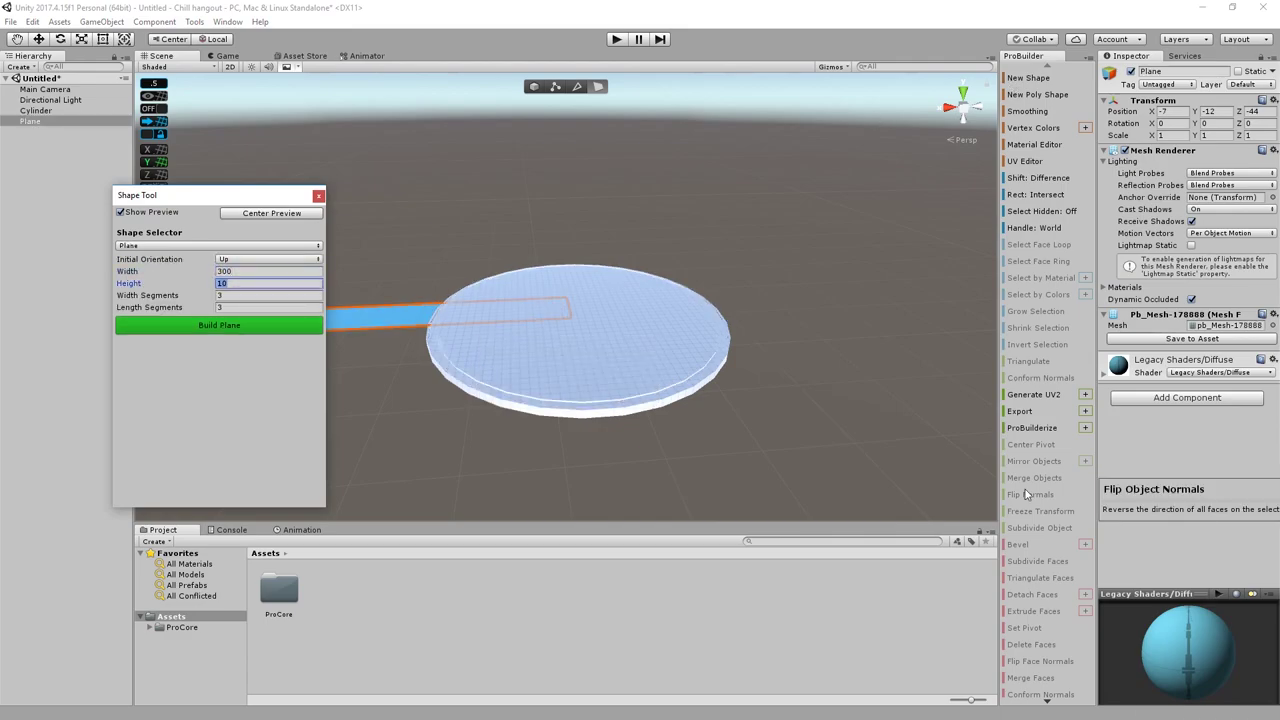
{"action": "type", "text": "300"}
Step: Move the plane so that it surrounds the round platform as the ground, and build it
{"action": "scroll", "coordinate": [486, 300], "scroll_direction": "down", "scroll_amount": 5}
{"action": "right_click_drag", "start_coordinate": [495, 284], "coordinate": [362, 264]}
{"action": "scroll", "coordinate": [484, 281], "scroll_direction": "down", "scroll_amount": 5}
{"action": "key", "text": "w"}
{"action": "left_click_drag", "start_coordinate": [641, 344], "coordinate": [754, 344]}
{"action": "right_click_drag", "start_coordinate": [754, 344], "coordinate": [883, 405]}
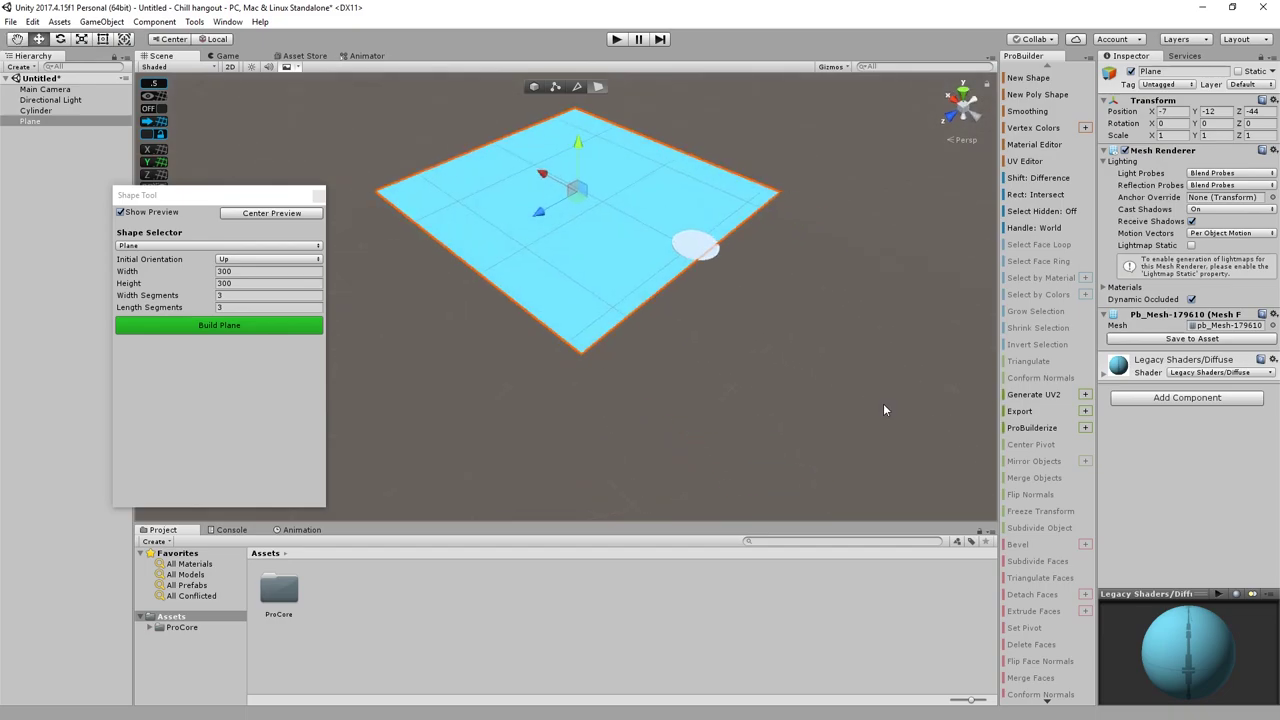
{"action": "left_click_drag", "start_coordinate": [544, 175], "coordinate": [629, 230]}
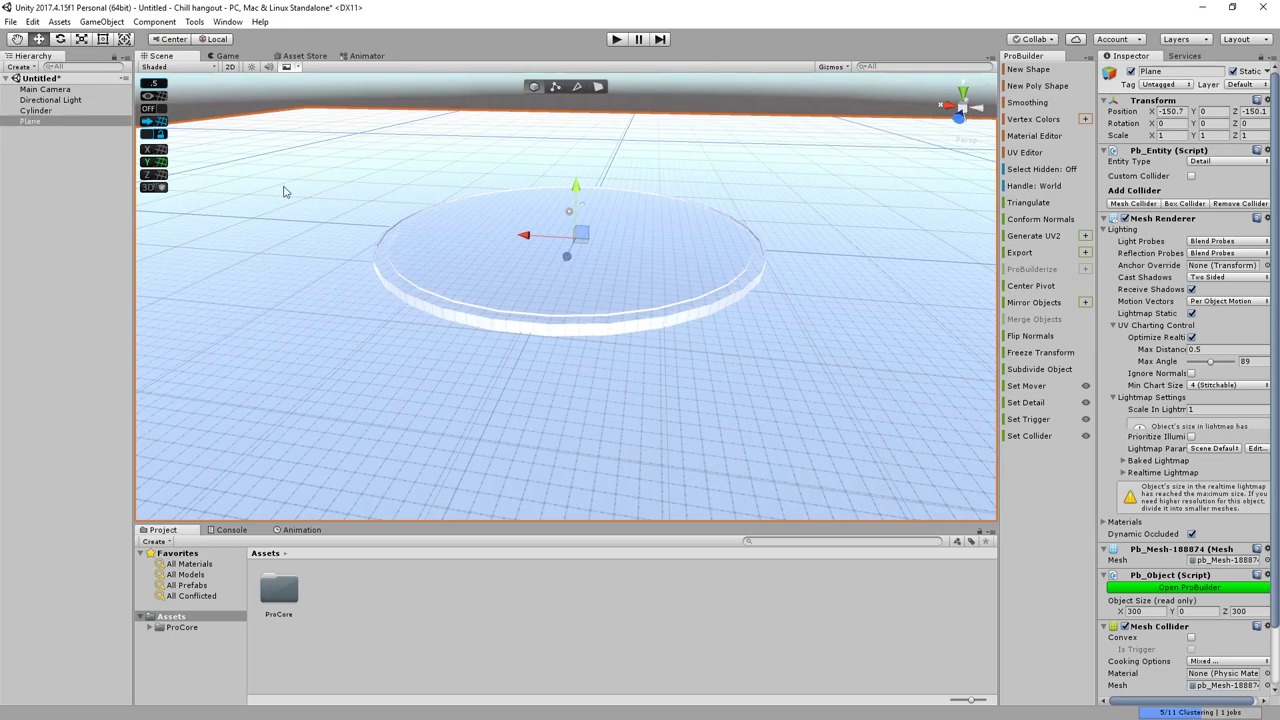
Step: Create an empty game object named Skeleton in the scene
{"action": "left_click", "coordinate": [19, 66]}
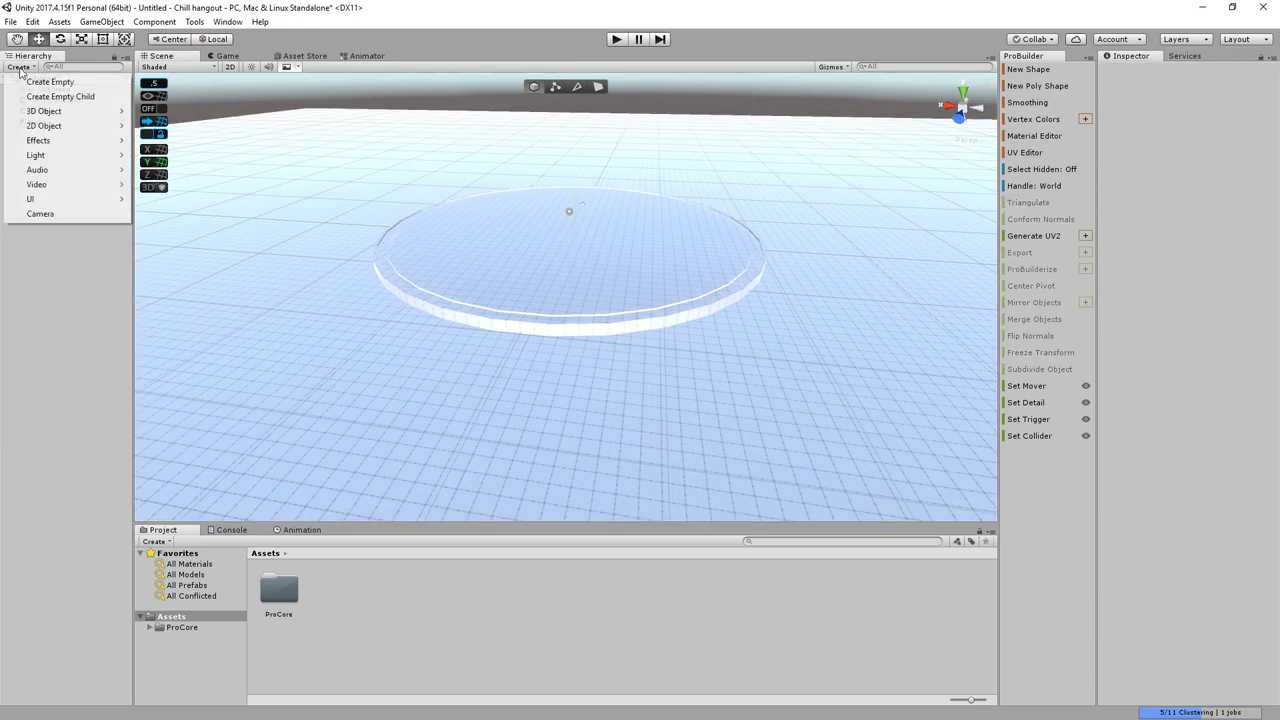
{"action": "left_click", "coordinate": [45, 78]}
{"action": "key", "text": "F2"}
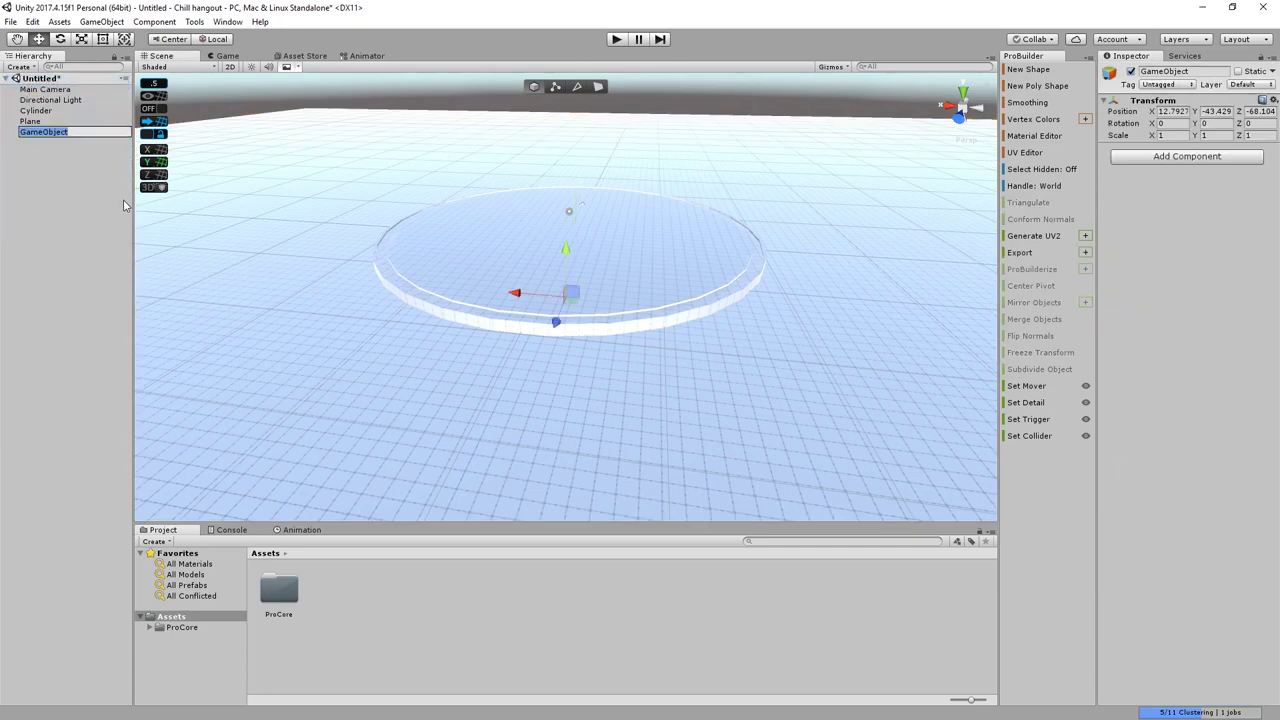
{"action": "type", "text": "Skeleton"}
{"action": "left_click", "coordinate": [30, 199]}
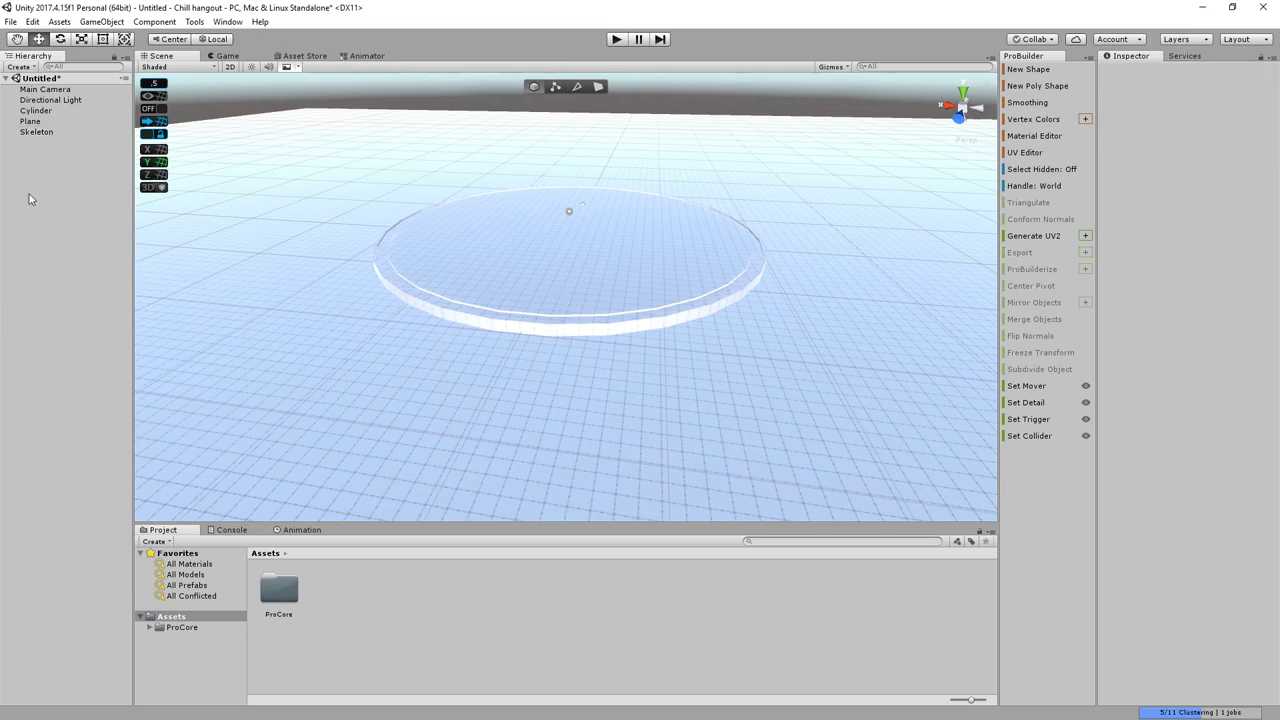
Step: Make both the Cylinder and the Plane children of the Skeleton object
{"action": "left_click", "coordinate": [58, 121]}
{"action": "left_click", "coordinate": [36, 112]}
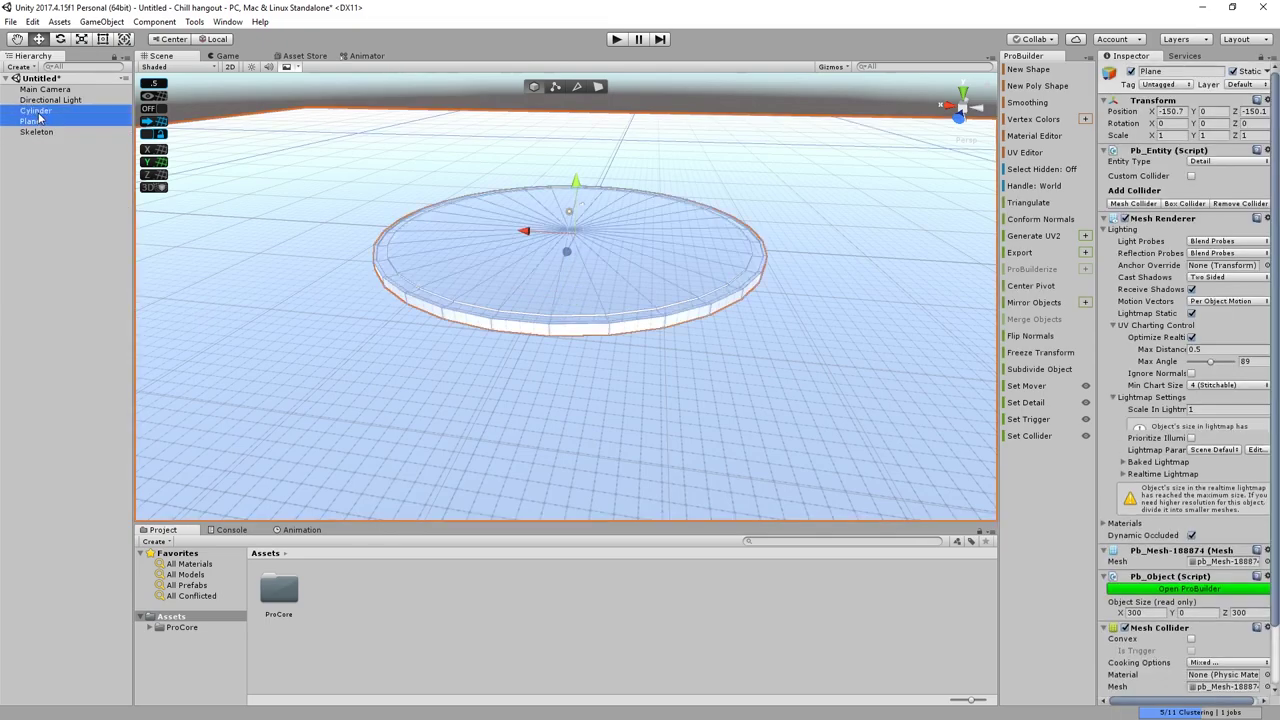
{"action": "double_click", "coordinate": [37, 121]}
{"action": "left_click", "coordinate": [43, 162]}
{"action": "left_click", "coordinate": [48, 121]}
{"action": "left_click", "coordinate": [48, 112], "text": "shift"}
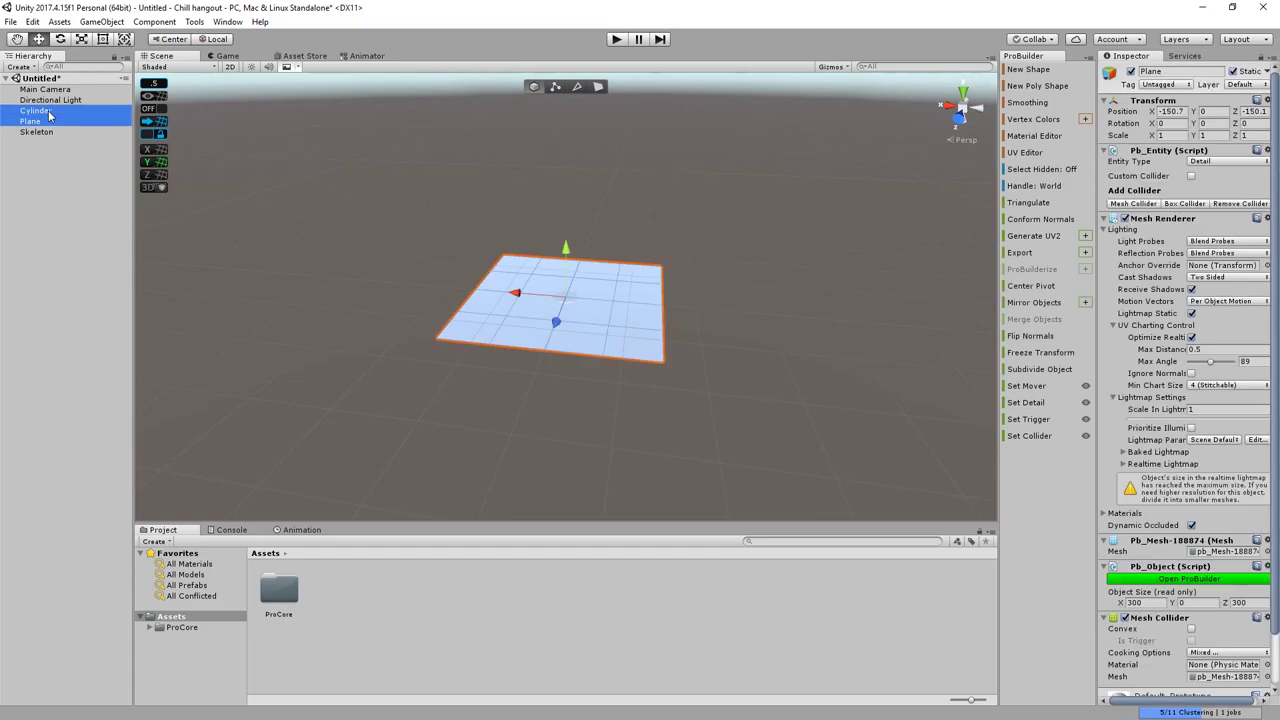
{"action": "left_click_drag", "start_coordinate": [46, 114], "coordinate": [48, 133]}
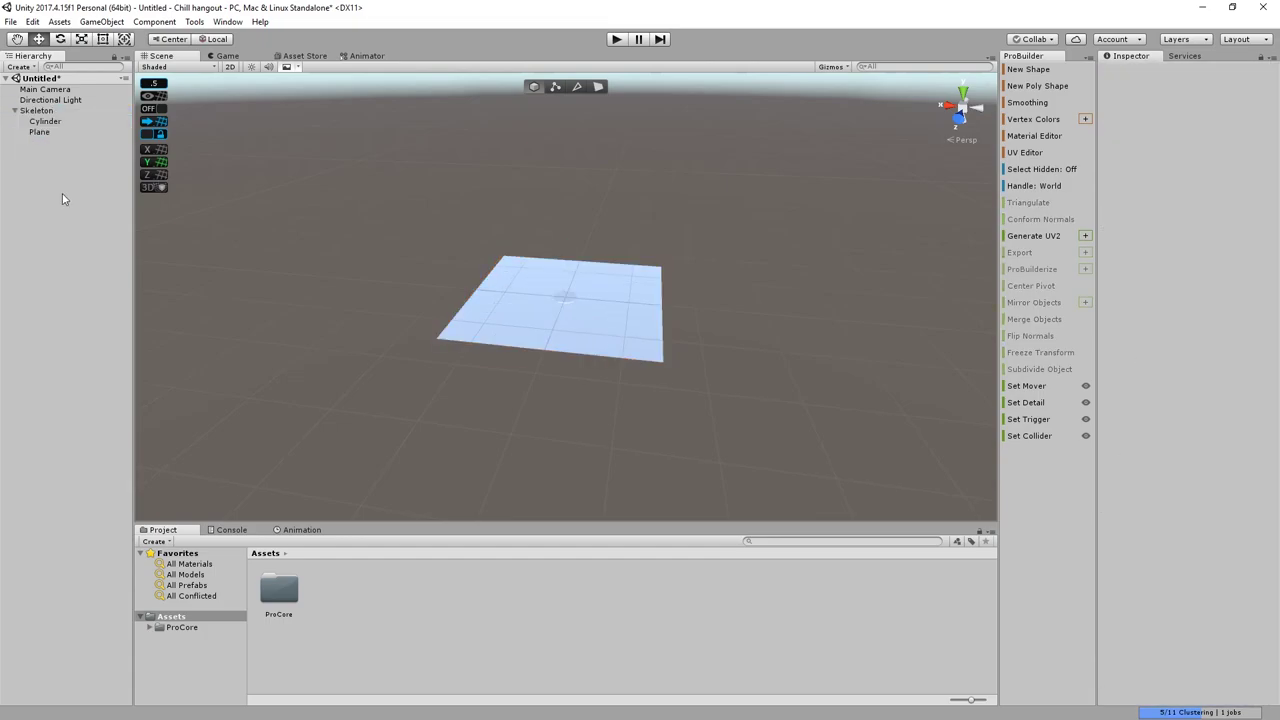
Step: Select the Skeleton group and examine the platform and ground plane it contains, from afar and closer
{"action": "left_click", "coordinate": [36, 110]}
{"action": "scroll", "coordinate": [582, 262], "scroll_direction": "up", "scroll_amount": 1}
{"action": "scroll", "coordinate": [582, 262], "scroll_direction": "up", "scroll_amount": 4}
{"action": "right_click_drag", "start_coordinate": [582, 262], "coordinate": [555, 297]}
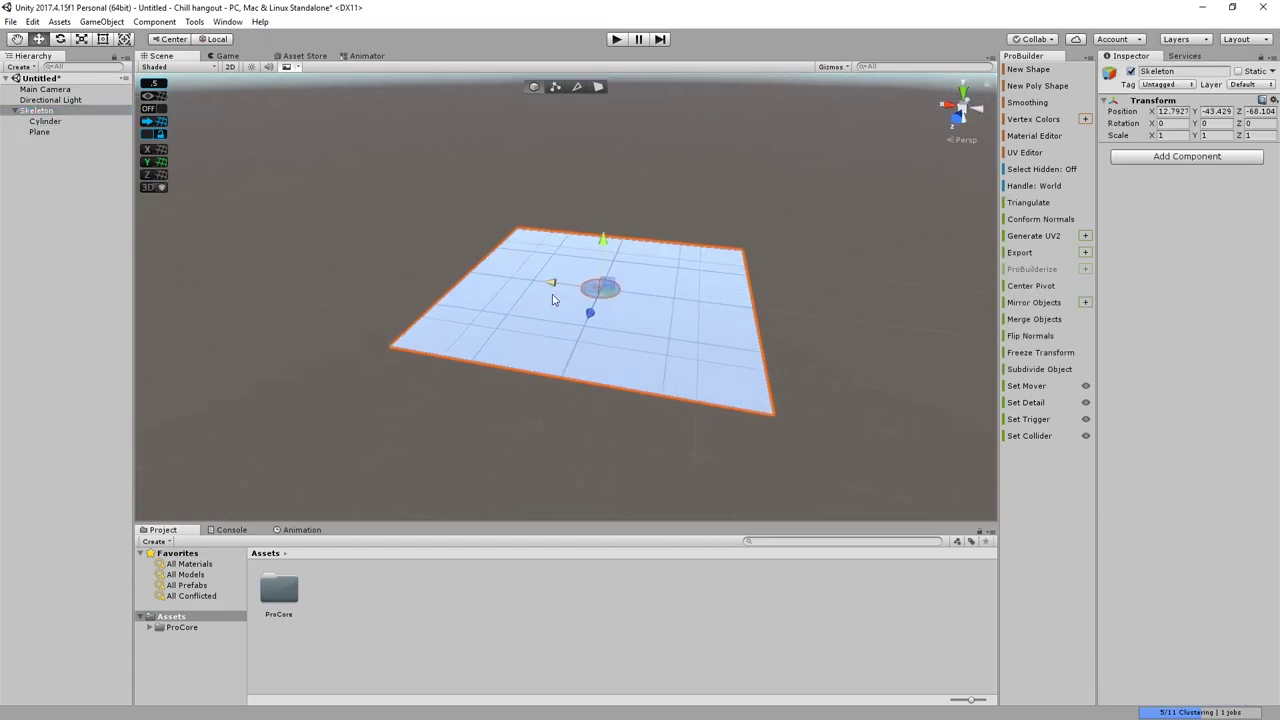
{"action": "scroll", "coordinate": [555, 297], "scroll_direction": "up", "scroll_amount": 5}
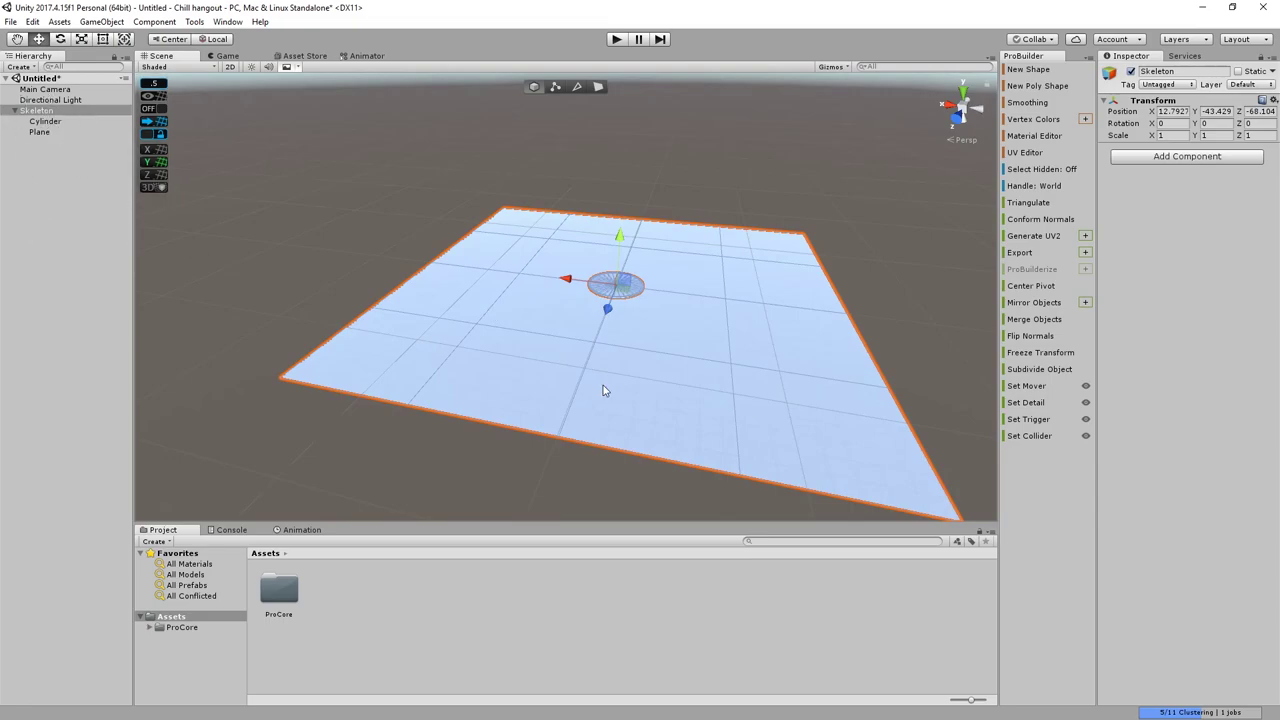
{"action": "left_click", "coordinate": [14, 112]}
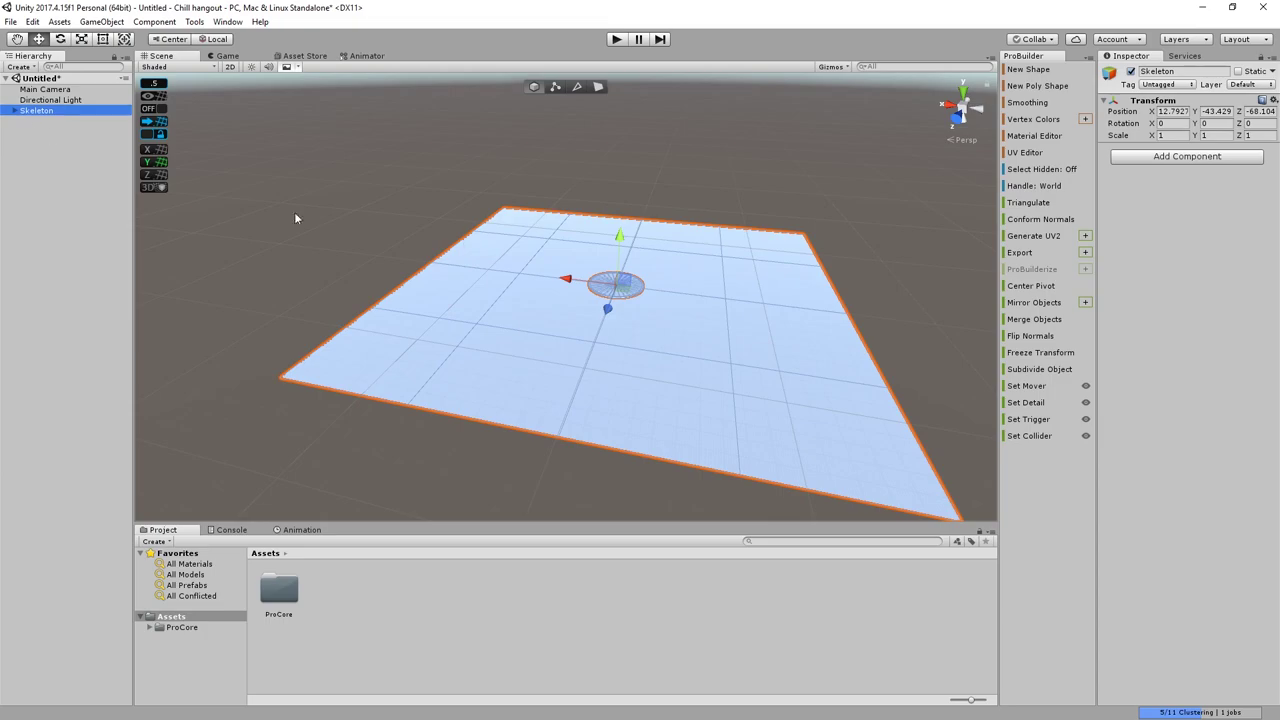
{"action": "right_click_drag", "start_coordinate": [561, 262], "coordinate": [600, 220]}
{"action": "scroll", "coordinate": [560, 268], "scroll_direction": "up", "scroll_amount": 3}
{"action": "middle_click_drag", "start_coordinate": [600, 220], "coordinate": [540, 308]}
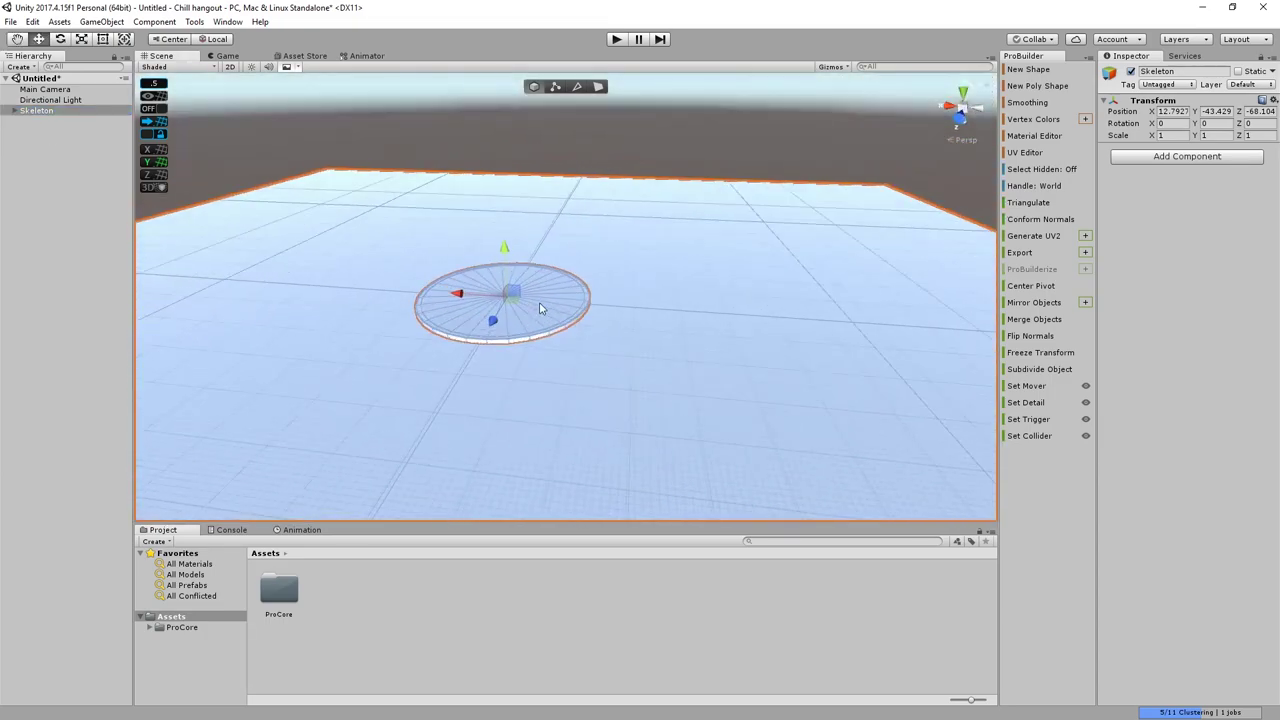
{"action": "scroll", "coordinate": [540, 308], "scroll_direction": "up", "scroll_amount": 2}
{"action": "left_click", "coordinate": [598, 88]}
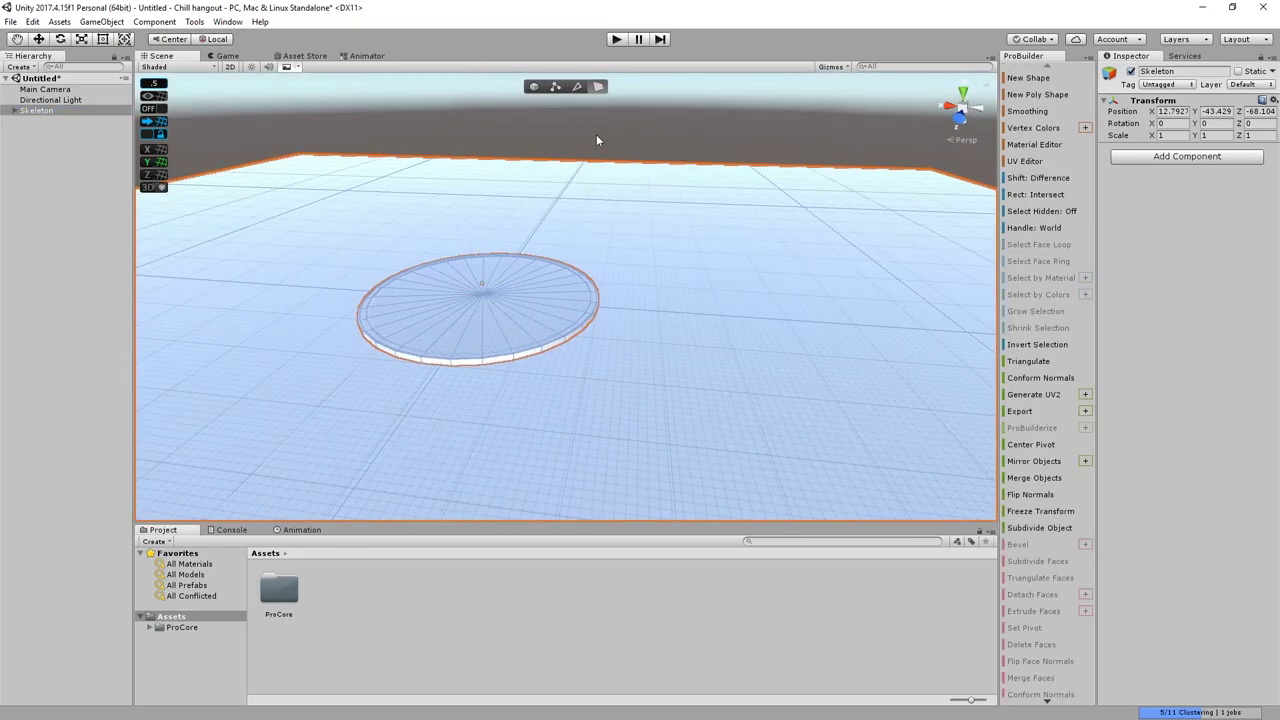
{"action": "left_click", "coordinate": [15, 112]}
{"action": "left_click", "coordinate": [452, 286]}
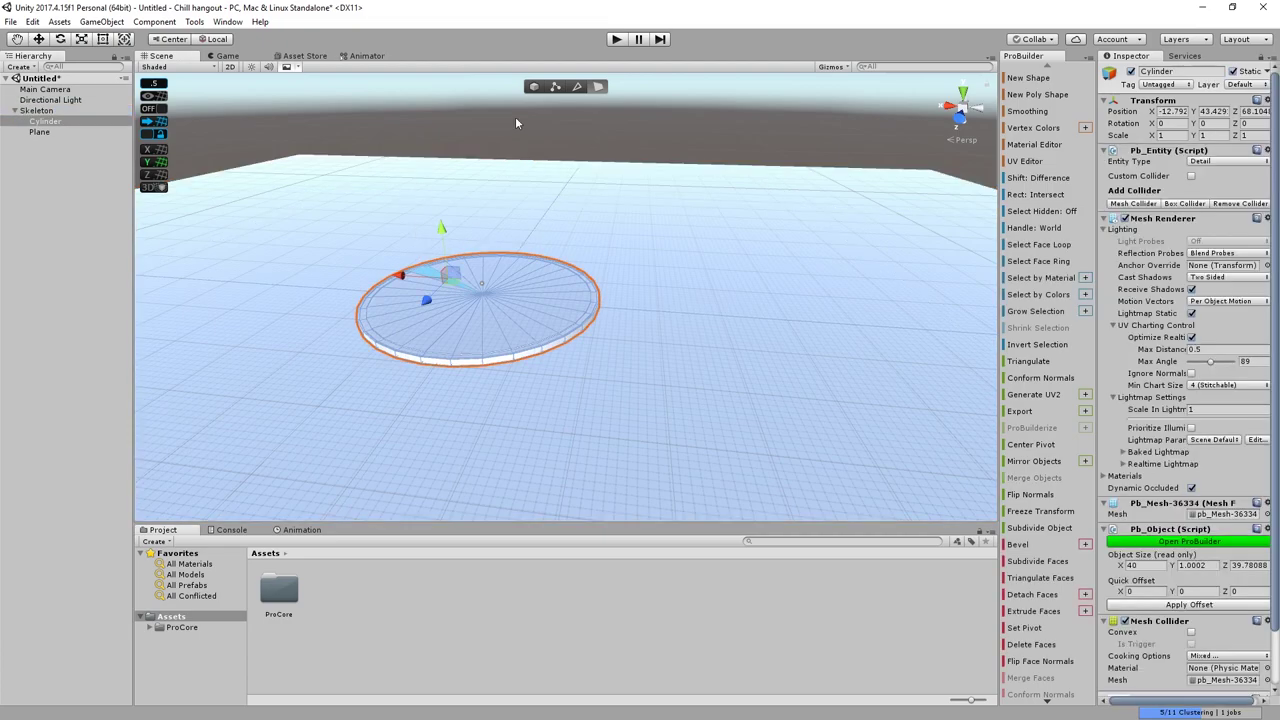
{"action": "left_click", "coordinate": [529, 80]}
{"action": "left_click", "coordinate": [534, 88]}
{"action": "left_click", "coordinate": [462, 299]}
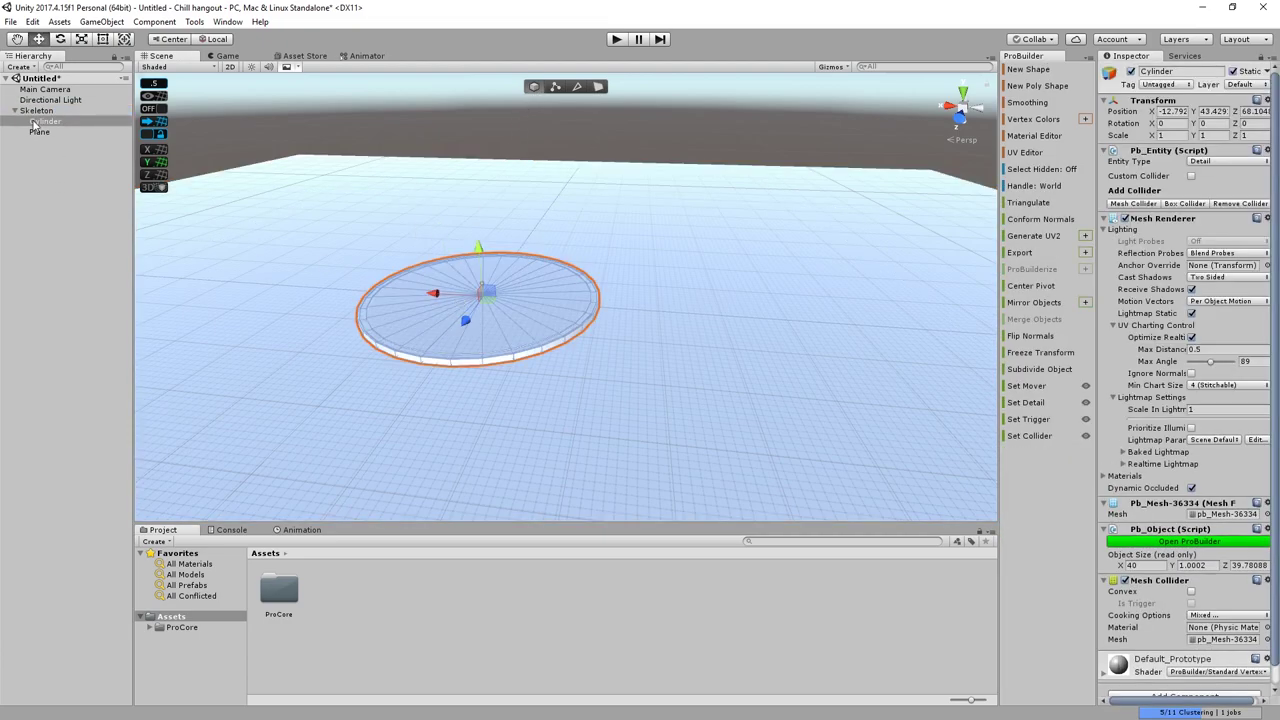
Step: Hide the ground plane by turning off its Mesh Renderer, and collapse its lighting settings
{"action": "scroll", "coordinate": [451, 220], "scroll_direction": "up", "scroll_amount": 5}
{"action": "middle_click_drag", "start_coordinate": [562, 212], "coordinate": [674, 203]}
{"action": "scroll", "coordinate": [674, 203], "scroll_direction": "up", "scroll_amount": 10}
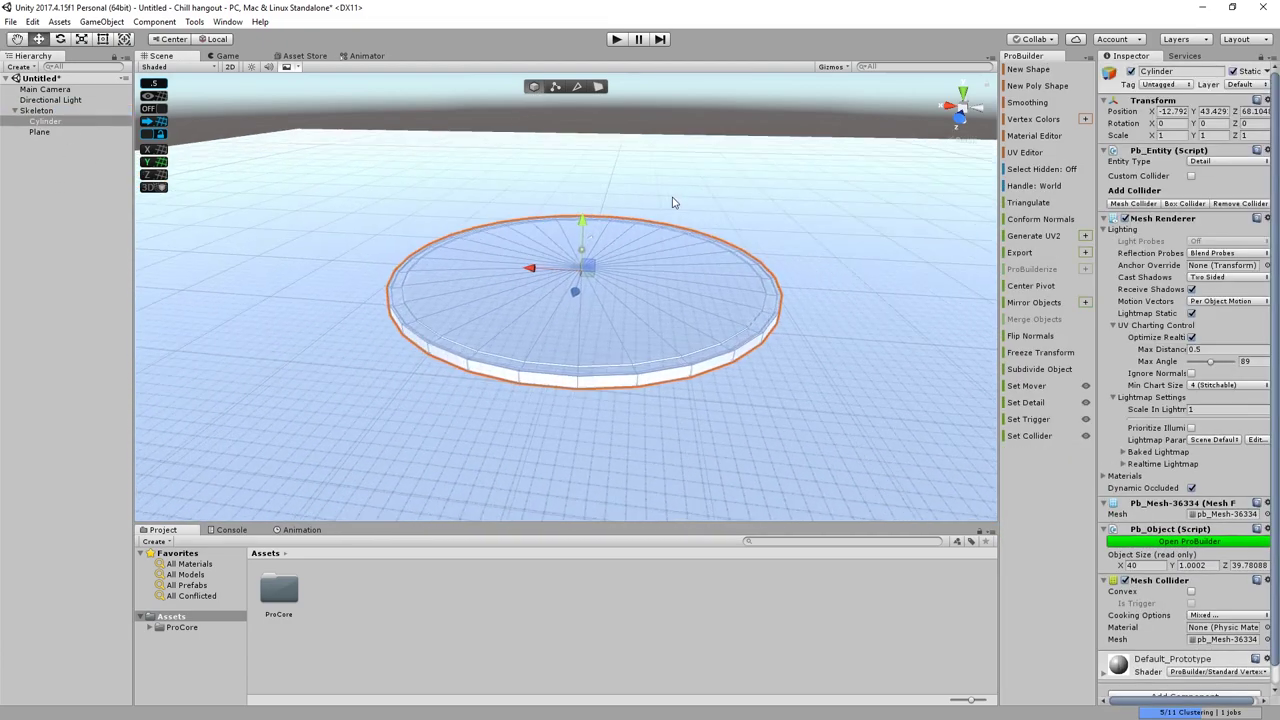
{"action": "left_click", "coordinate": [40, 114]}
{"action": "left_click", "coordinate": [620, 290]}
{"action": "left_click_drag", "start_coordinate": [620, 290], "coordinate": [690, 250], "text": "alt"}
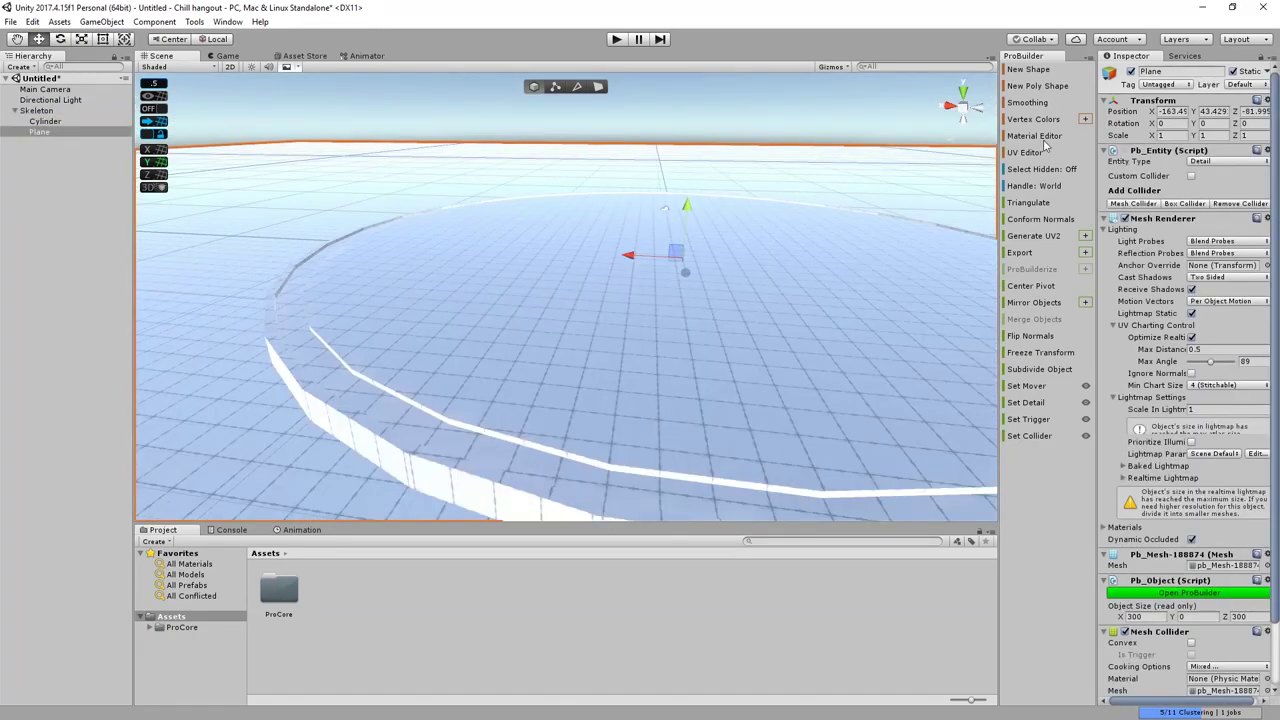
{"action": "left_click", "coordinate": [1124, 218]}
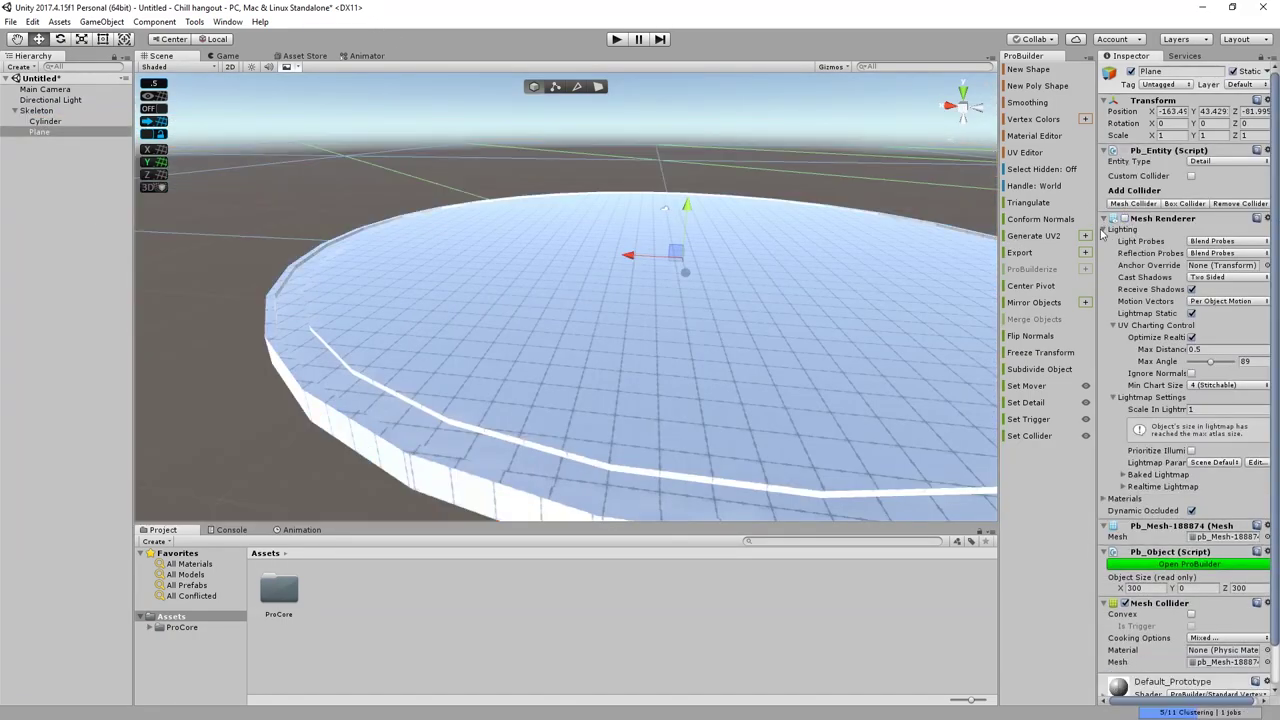
{"action": "left_click", "coordinate": [1104, 231]}
Step: Examine the round platform, its surface and its grooved rim from several sides and distances
{"action": "right_click_drag", "start_coordinate": [647, 285], "coordinate": [721, 294]}
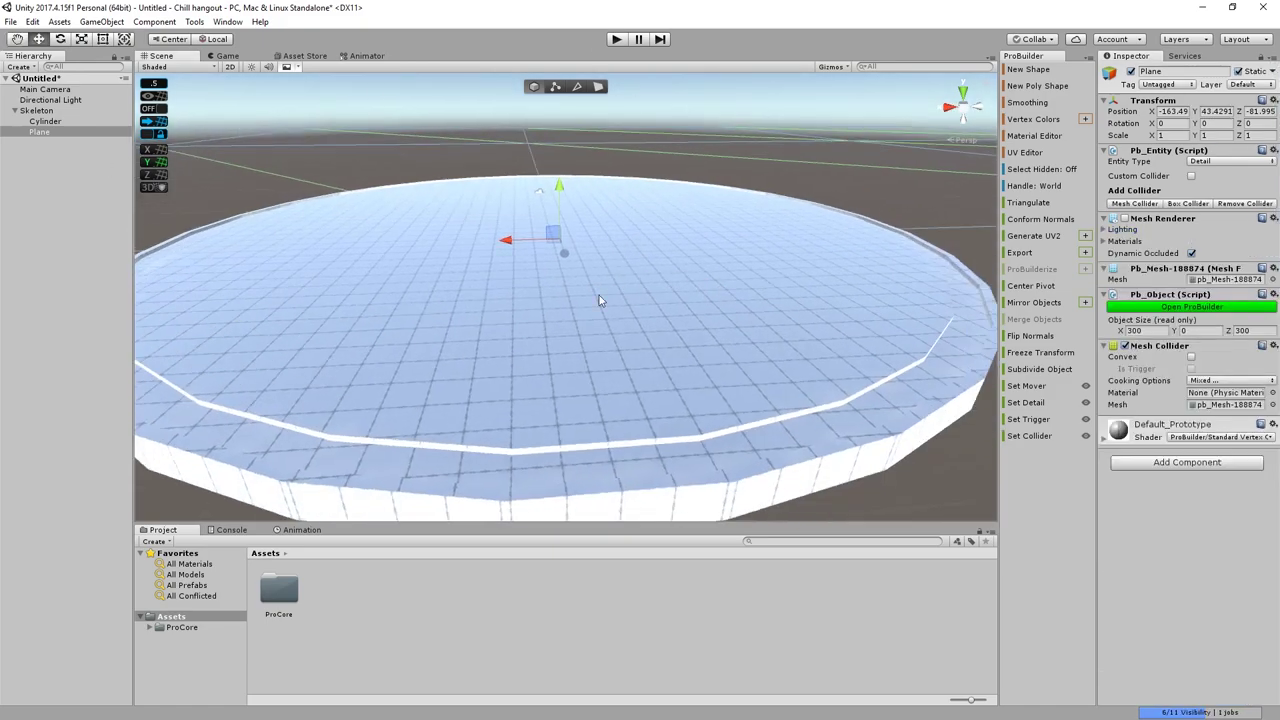
{"action": "right_click_drag", "start_coordinate": [646, 246], "coordinate": [500, 258]}
{"action": "scroll", "coordinate": [563, 303], "scroll_direction": "down", "scroll_amount": 3}
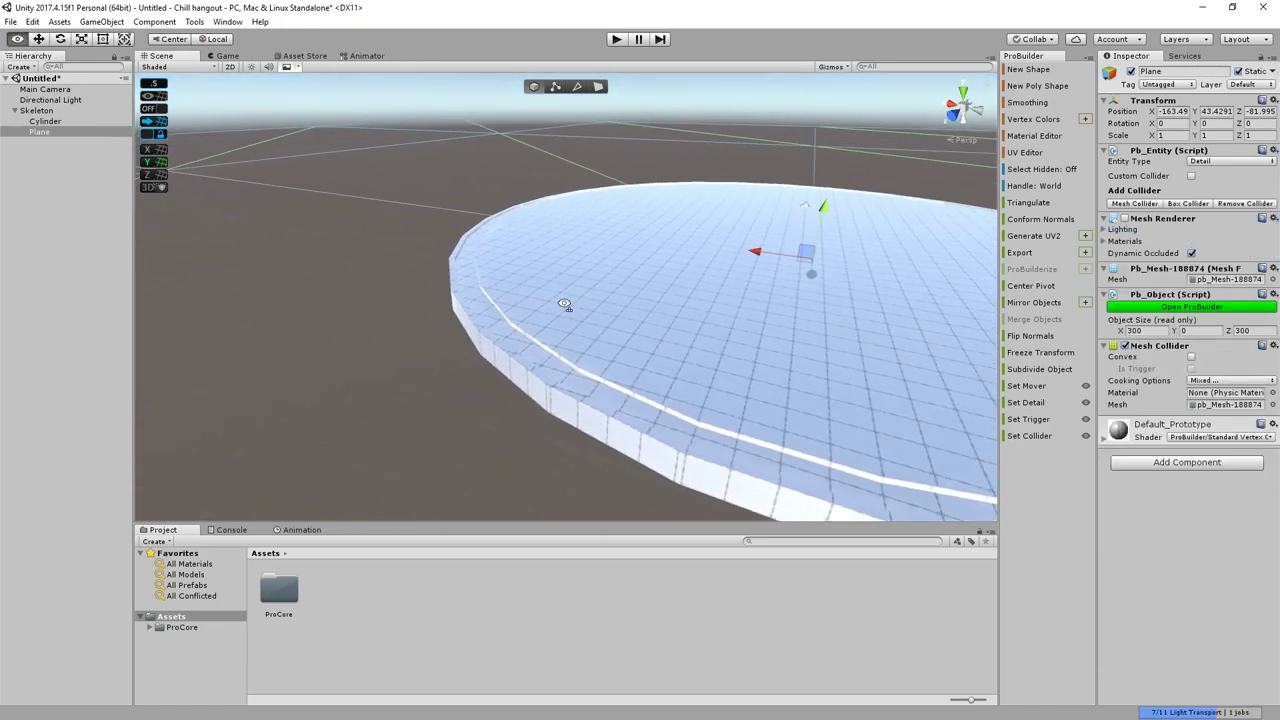
{"action": "right_click_drag", "start_coordinate": [563, 303], "coordinate": [757, 314]}
{"action": "scroll", "coordinate": [460, 331], "scroll_direction": "down", "scroll_amount": 3}
{"action": "right_click_drag", "start_coordinate": [568, 285], "coordinate": [340, 283]}
{"action": "middle_click_drag", "start_coordinate": [340, 283], "coordinate": [480, 594]}
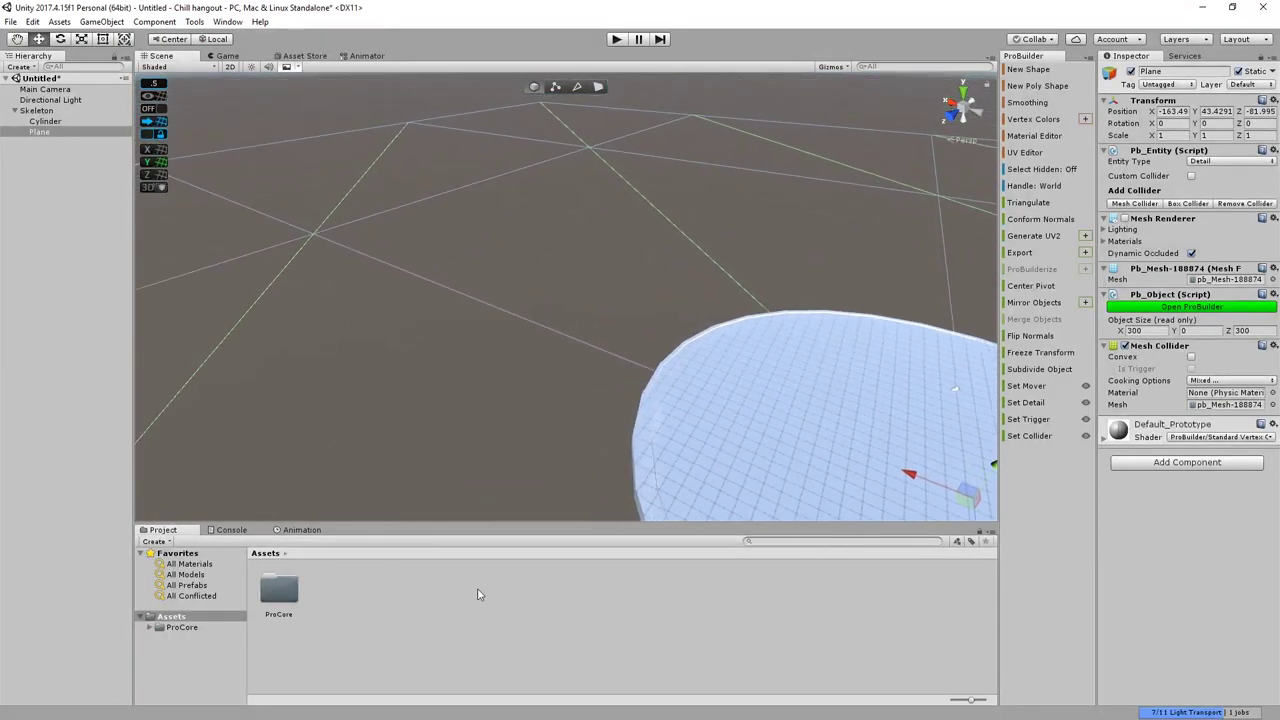
{"action": "scroll", "coordinate": [360, 337], "scroll_direction": "up", "scroll_amount": 2}
{"action": "scroll", "coordinate": [340, 345], "scroll_direction": "down", "scroll_amount": 2}
{"action": "right_click_drag", "start_coordinate": [320, 352], "coordinate": [566, 111]}
{"action": "right_click_drag", "start_coordinate": [722, 82], "coordinate": [930, 95]}
{"action": "right_click_drag", "start_coordinate": [780, 272], "coordinate": [895, 182]}
{"action": "middle_click_drag", "start_coordinate": [690, 218], "coordinate": [820, 208]}
{"action": "scroll", "coordinate": [620, 272], "scroll_direction": "up", "scroll_amount": 3}
{"action": "middle_click_drag", "start_coordinate": [585, 272], "coordinate": [514, 320]}
{"action": "scroll", "coordinate": [608, 250], "scroll_direction": "up", "scroll_amount": 5}
{"action": "scroll", "coordinate": [617, 397], "scroll_direction": "up", "scroll_amount": 4}
{"action": "scroll", "coordinate": [514, 320], "scroll_direction": "up", "scroll_amount": 2}
{"action": "right_click_drag", "start_coordinate": [475, 288], "coordinate": [434, 251]}
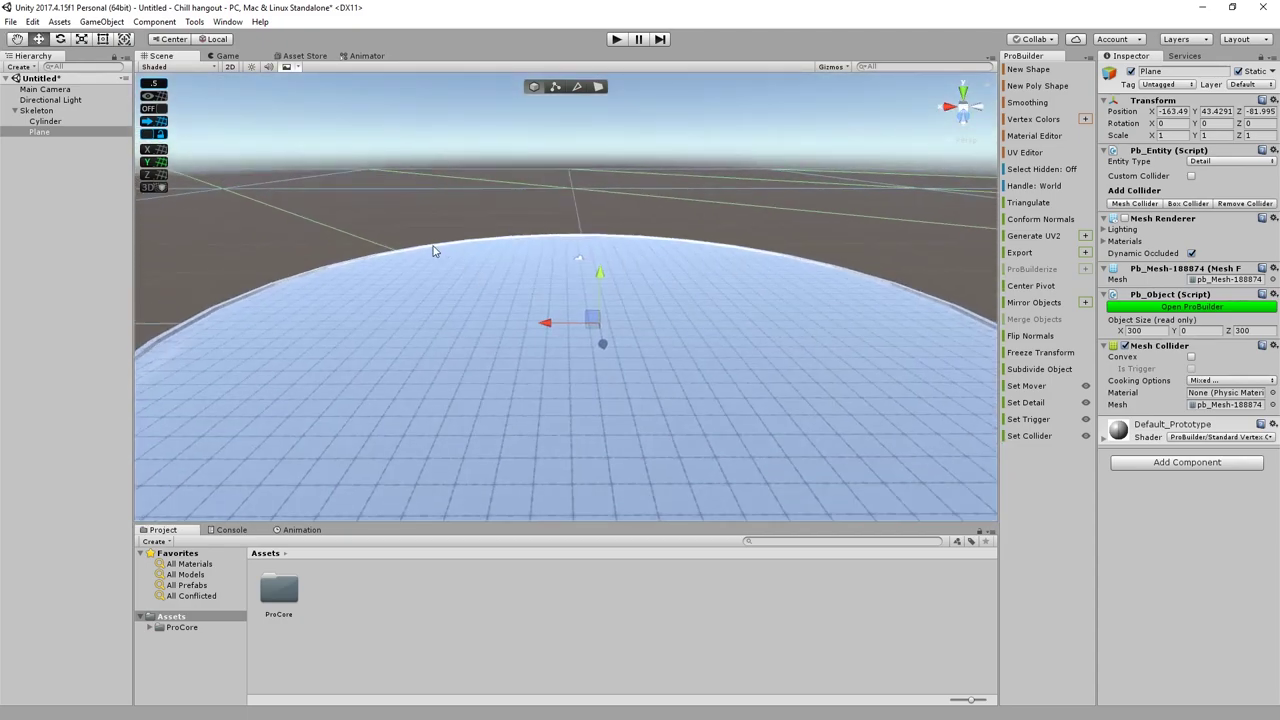
{"action": "right_click_drag", "start_coordinate": [535, 307], "coordinate": [472, 272]}
{"action": "right_click_drag", "start_coordinate": [560, 362], "coordinate": [433, 334]}
{"action": "scroll", "coordinate": [527, 325], "scroll_direction": "up", "scroll_amount": 3}
{"action": "middle_click_drag", "start_coordinate": [527, 325], "coordinate": [730, 260]}
{"action": "middle_click_drag", "start_coordinate": [640, 345], "coordinate": [686, 302]}
{"action": "scroll", "coordinate": [327, 374], "scroll_direction": "down", "scroll_amount": 3}
{"action": "right_click_drag", "start_coordinate": [686, 302], "coordinate": [755, 330]}
{"action": "middle_click_drag", "start_coordinate": [755, 330], "coordinate": [752, 314]}
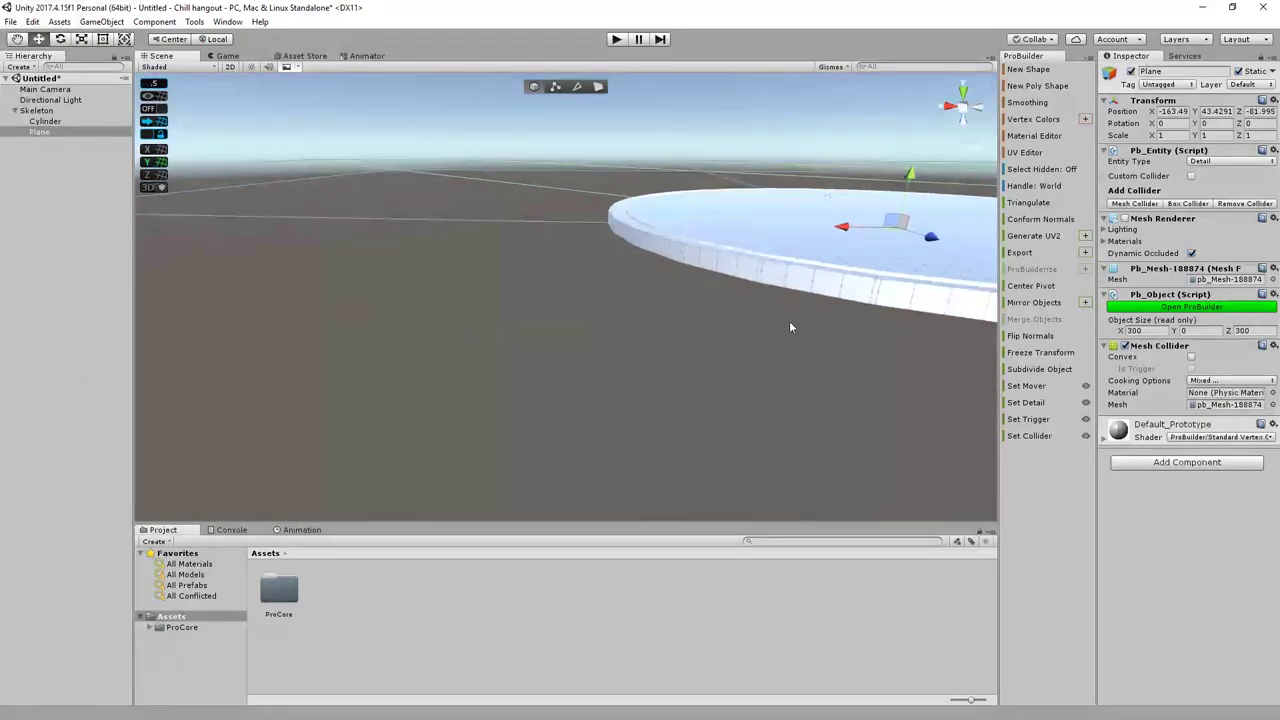
{"action": "key", "text": "f"}
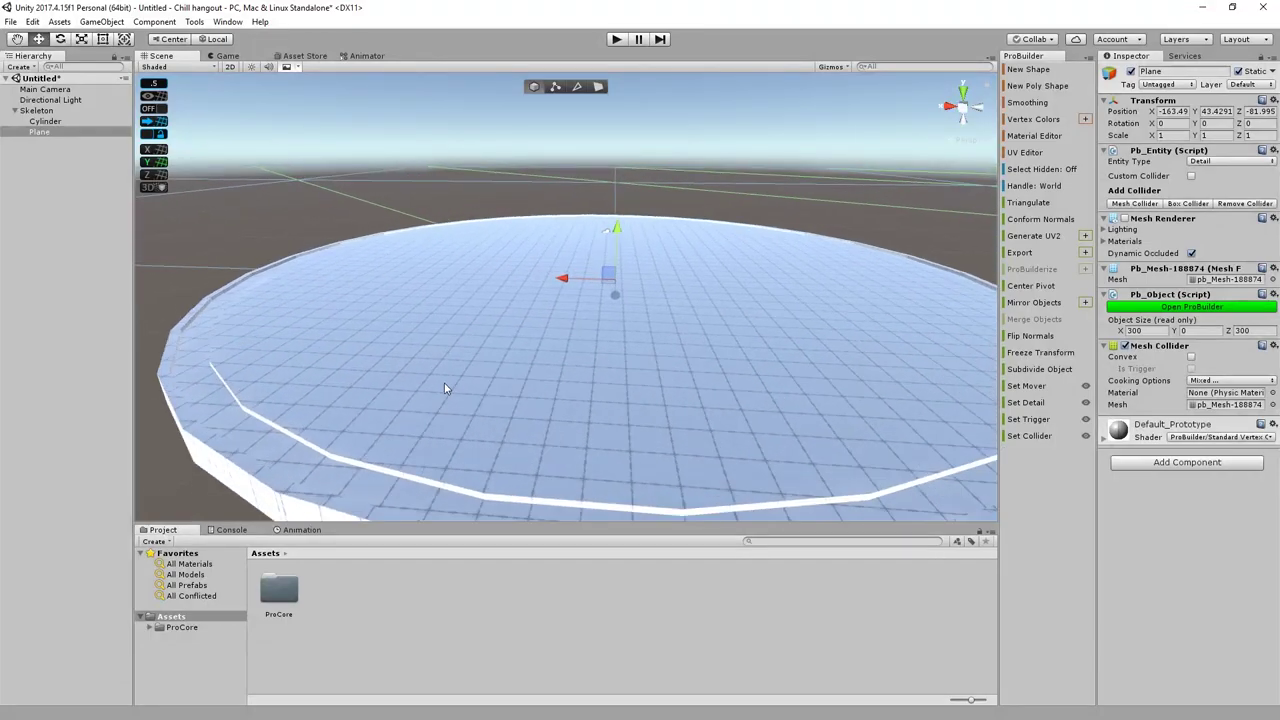
{"action": "right_click_drag", "start_coordinate": [507, 391], "coordinate": [812, 340]}
{"action": "scroll", "coordinate": [737, 328], "scroll_direction": "down", "scroll_amount": 3}
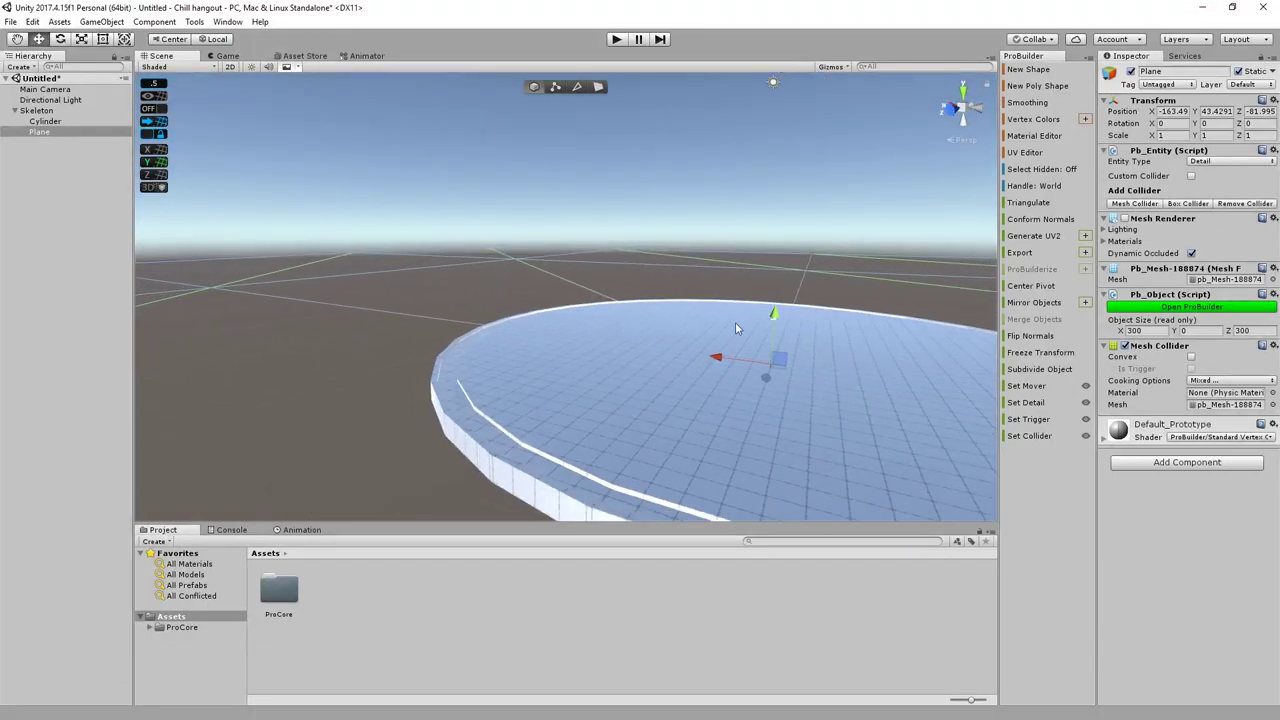
{"action": "right_click_drag", "start_coordinate": [737, 328], "coordinate": [744, 328]}
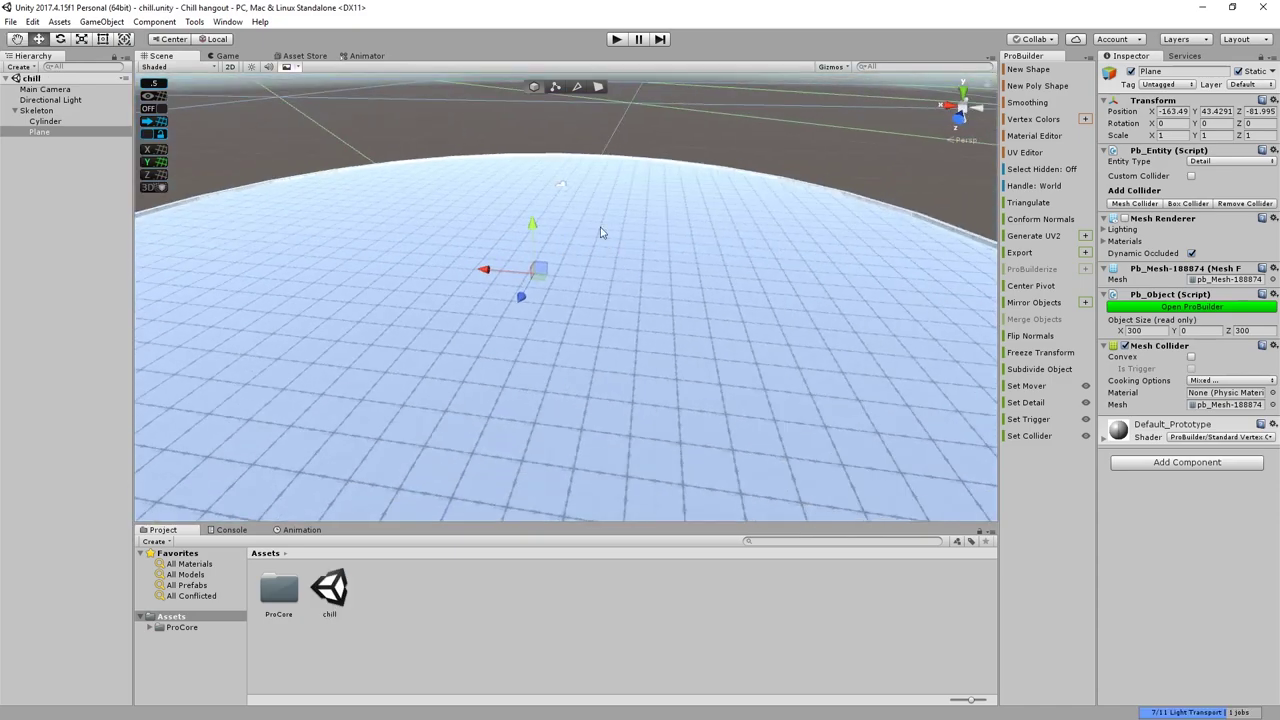
Step: Deselect the plane and add a ProBuilder cube to the scene over the platform
{"action": "left_click", "coordinate": [665, 157]}
{"action": "scroll", "coordinate": [640, 189], "scroll_direction": "up", "scroll_amount": 3}
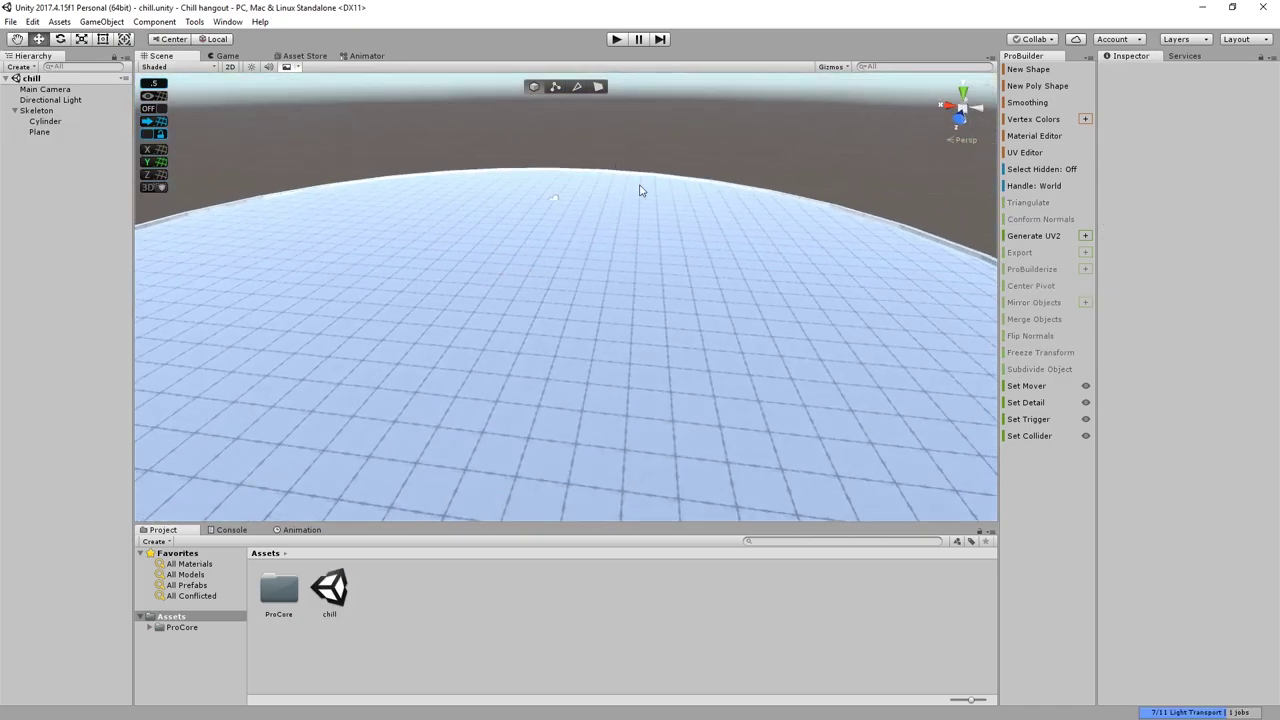
{"action": "key", "text": "e"}
{"action": "mouse_move", "coordinate": [606, 215]}
{"action": "right_mouse_down"}
{"action": "mouse_move", "coordinate": [543, 226]}
{"action": "mouse_move", "coordinate": [586, 218]}
{"action": "right_mouse_up"}
{"action": "key", "text": "ctrl+k"}
{"action": "key", "text": "w"}
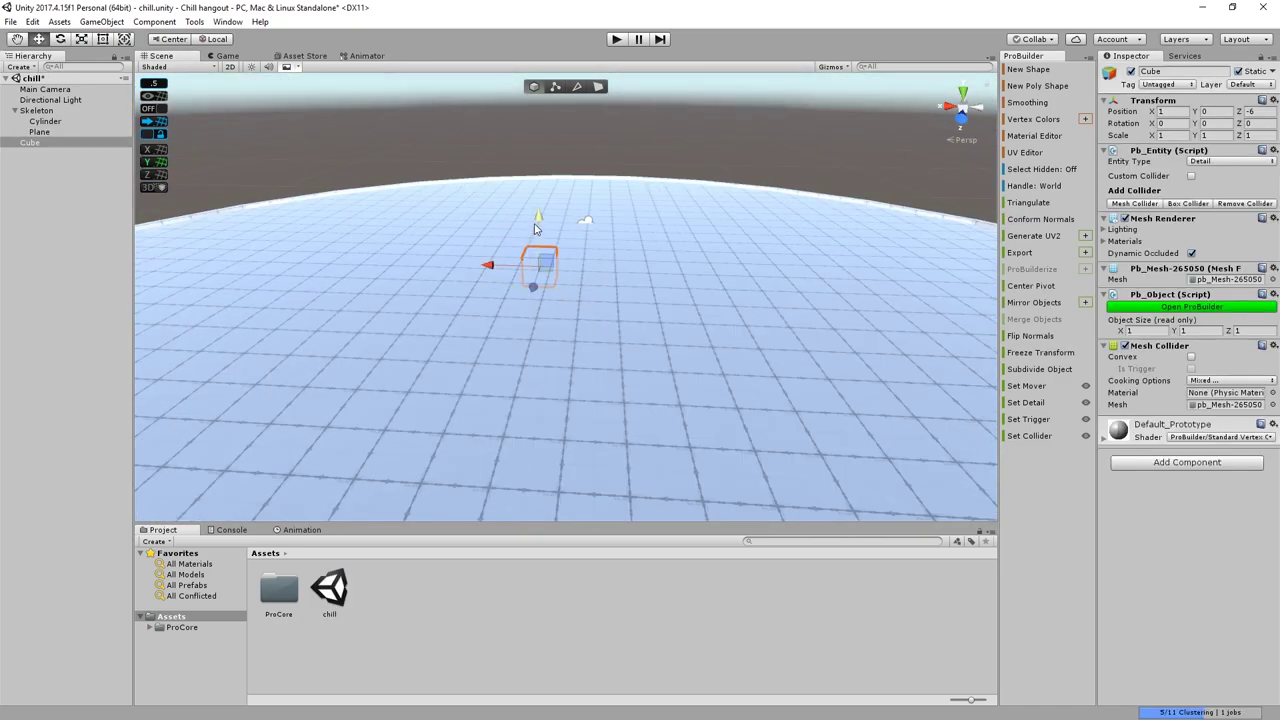
Step: Move the cube up onto the platform's surface and snap it to the grid at X 9, Y 1.5, Z 8
{"action": "left_click_drag", "start_coordinate": [541, 225], "coordinate": [540, 178]}
{"action": "left_click_drag", "start_coordinate": [490, 224], "coordinate": [272, 382]}
{"action": "right_click_drag", "start_coordinate": [514, 311], "coordinate": [402, 356]}
{"action": "scroll", "coordinate": [445, 317], "scroll_direction": "down", "scroll_amount": 3}
{"action": "left_click", "coordinate": [380, 364]}
{"action": "left_click", "coordinate": [440, 341]}
{"action": "left_click_drag", "start_coordinate": [558, 310], "coordinate": [334, 334]}
{"action": "left_click", "coordinate": [154, 121]}
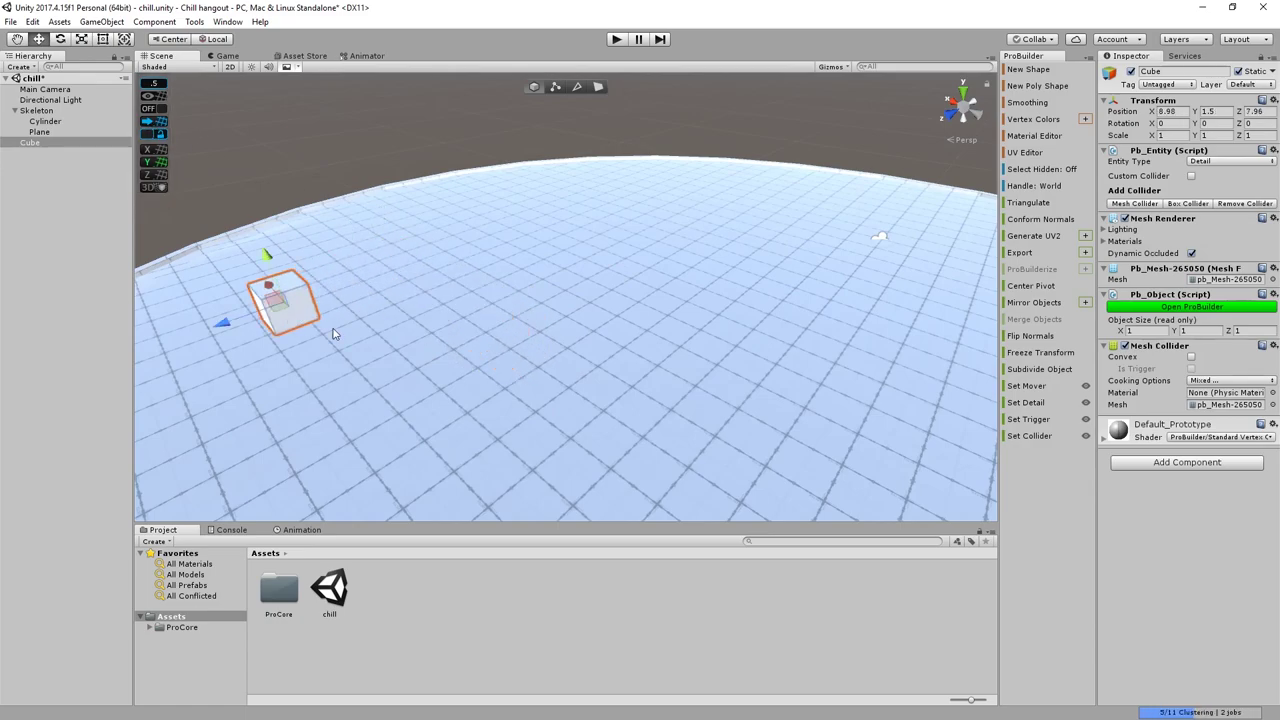
{"action": "left_click", "coordinate": [154, 121]}
{"action": "middle_click_drag", "start_coordinate": [425, 242], "coordinate": [472, 197]}
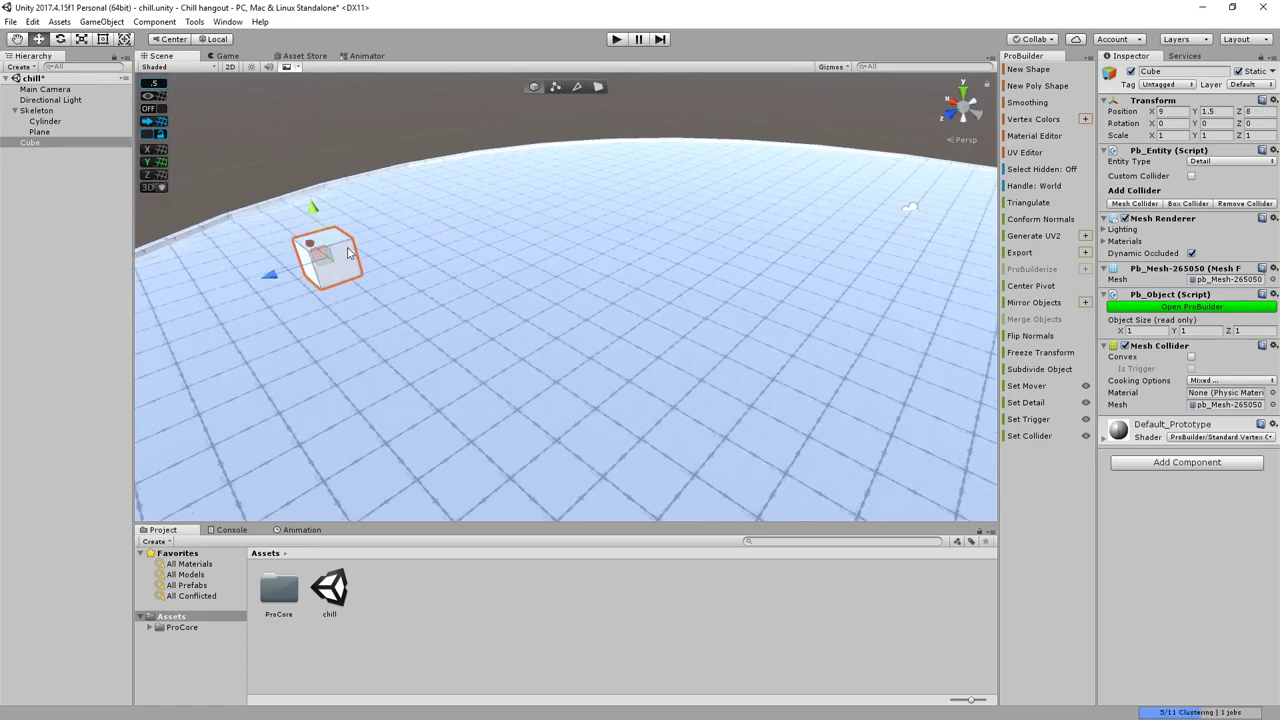
Step: Make the cube a child of Skeleton, and move a duplicate of it away along X to position -6.74
{"action": "left_click_drag", "start_coordinate": [58, 141], "coordinate": [60, 113]}
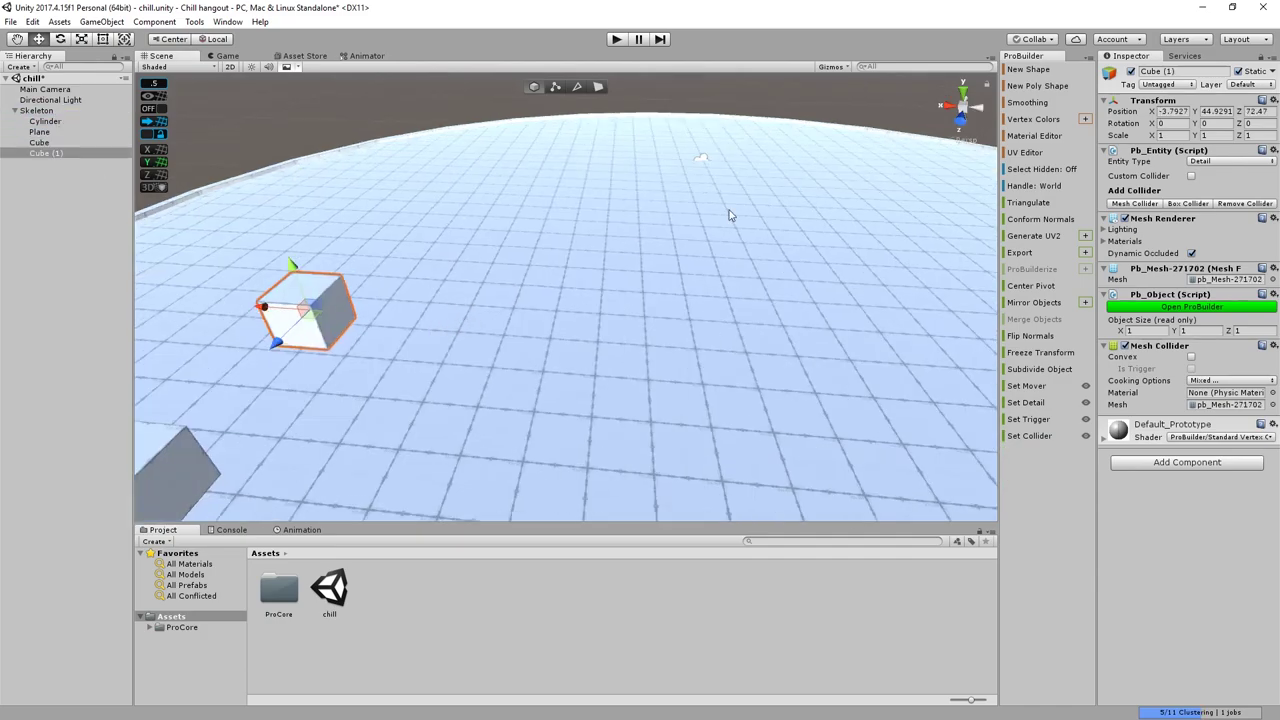
{"action": "right_click_drag", "start_coordinate": [465, 264], "coordinate": [412, 286]}
{"action": "left_click_drag", "start_coordinate": [358, 283], "coordinate": [500, 292]}
Step: Examine the two cubes on the platform and the spacing between them from several angles and distances
{"action": "right_click_drag", "start_coordinate": [500, 292], "coordinate": [437, 217]}
{"action": "scroll", "coordinate": [428, 272], "scroll_direction": "up", "scroll_amount": 3}
{"action": "middle_click_drag", "start_coordinate": [437, 217], "coordinate": [334, 214]}
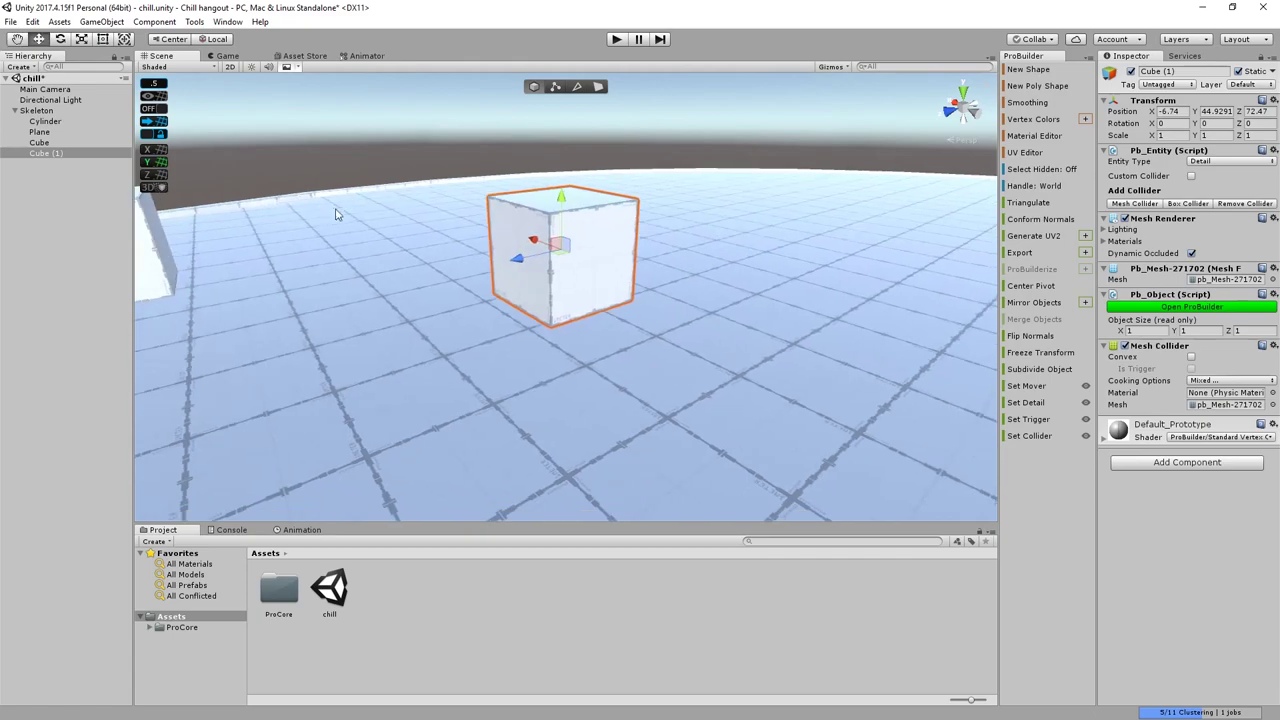
{"action": "right_click_drag", "start_coordinate": [490, 325], "coordinate": [466, 297]}
{"action": "scroll", "coordinate": [447, 302], "scroll_direction": "down", "scroll_amount": 5}
{"action": "right_click_drag", "start_coordinate": [427, 209], "coordinate": [426, 266]}
{"action": "scroll", "coordinate": [426, 266], "scroll_direction": "up", "scroll_amount": 3}
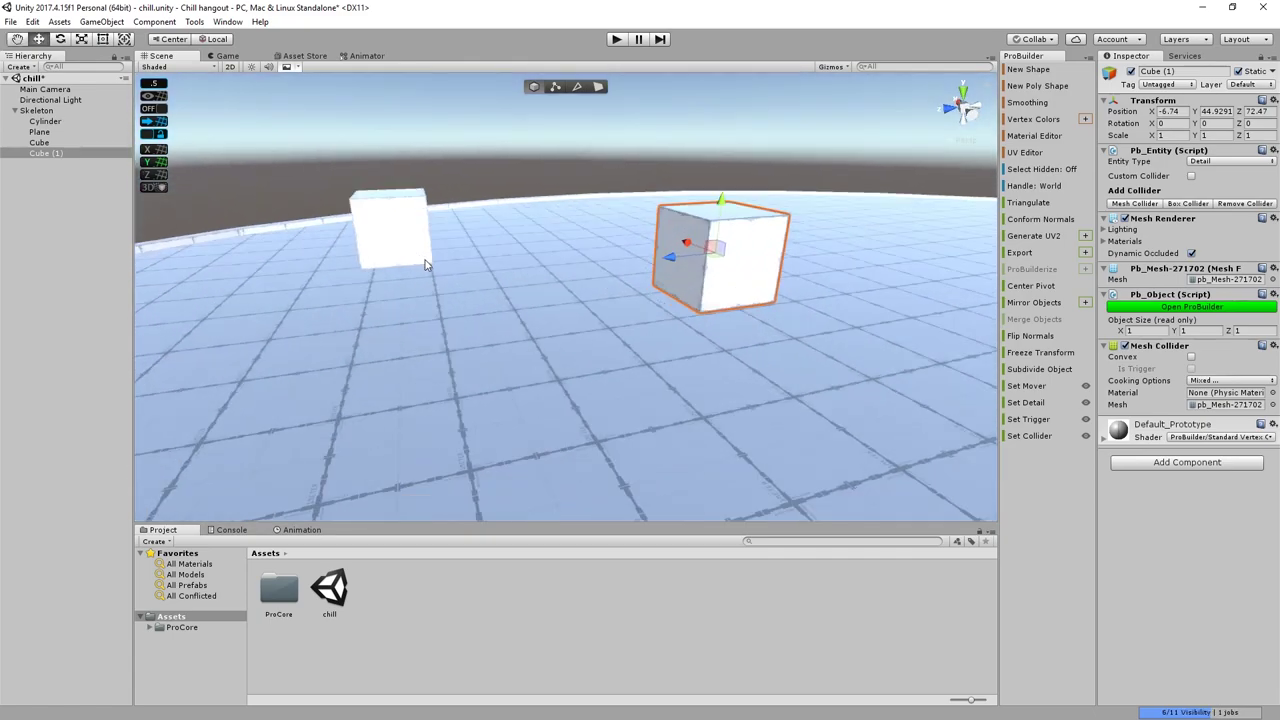
{"action": "middle_click_drag", "start_coordinate": [426, 266], "coordinate": [473, 329]}
{"action": "middle_click_drag", "start_coordinate": [430, 378], "coordinate": [491, 367]}
{"action": "scroll", "coordinate": [513, 344], "scroll_direction": "up", "scroll_amount": 3}
{"action": "right_click_drag", "start_coordinate": [491, 367], "coordinate": [517, 329]}
{"action": "scroll", "coordinate": [517, 329], "scroll_direction": "up", "scroll_amount": 2}
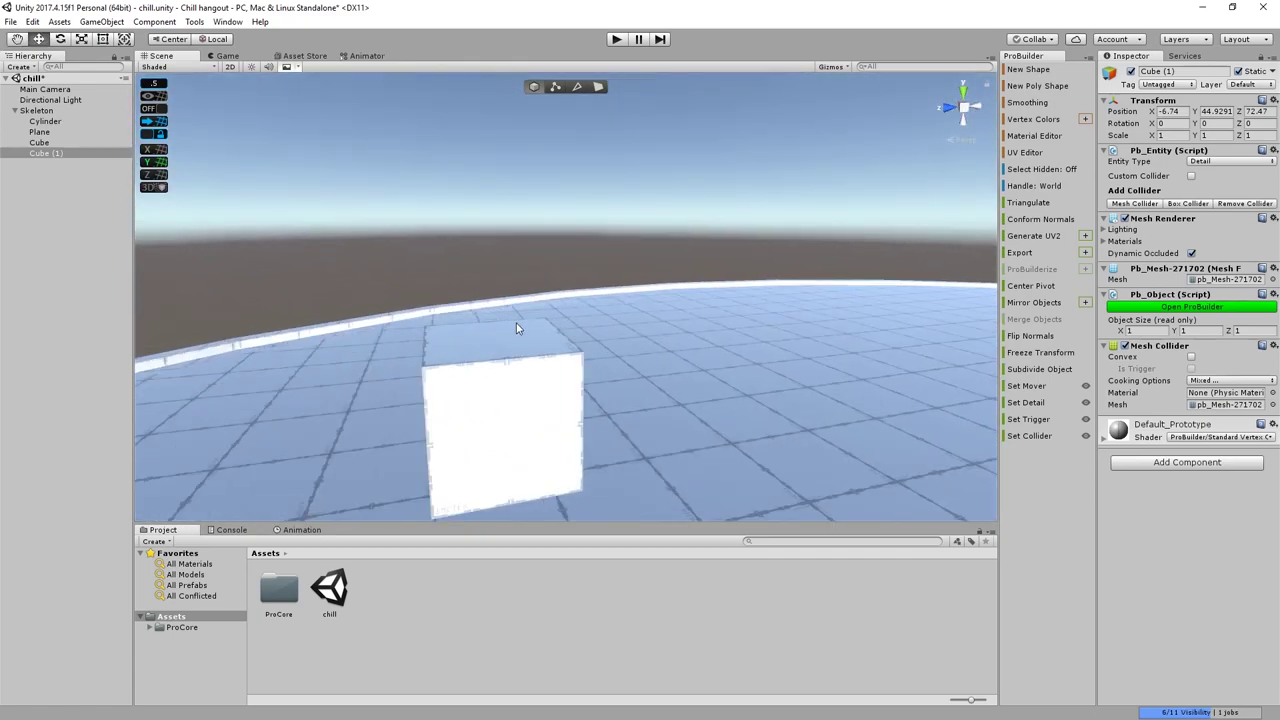
{"action": "middle_click_drag", "start_coordinate": [517, 329], "coordinate": [531, 303]}
{"action": "scroll", "coordinate": [531, 303], "scroll_direction": "up", "scroll_amount": 3}
{"action": "scroll", "coordinate": [528, 388], "scroll_direction": "down", "scroll_amount": 4}
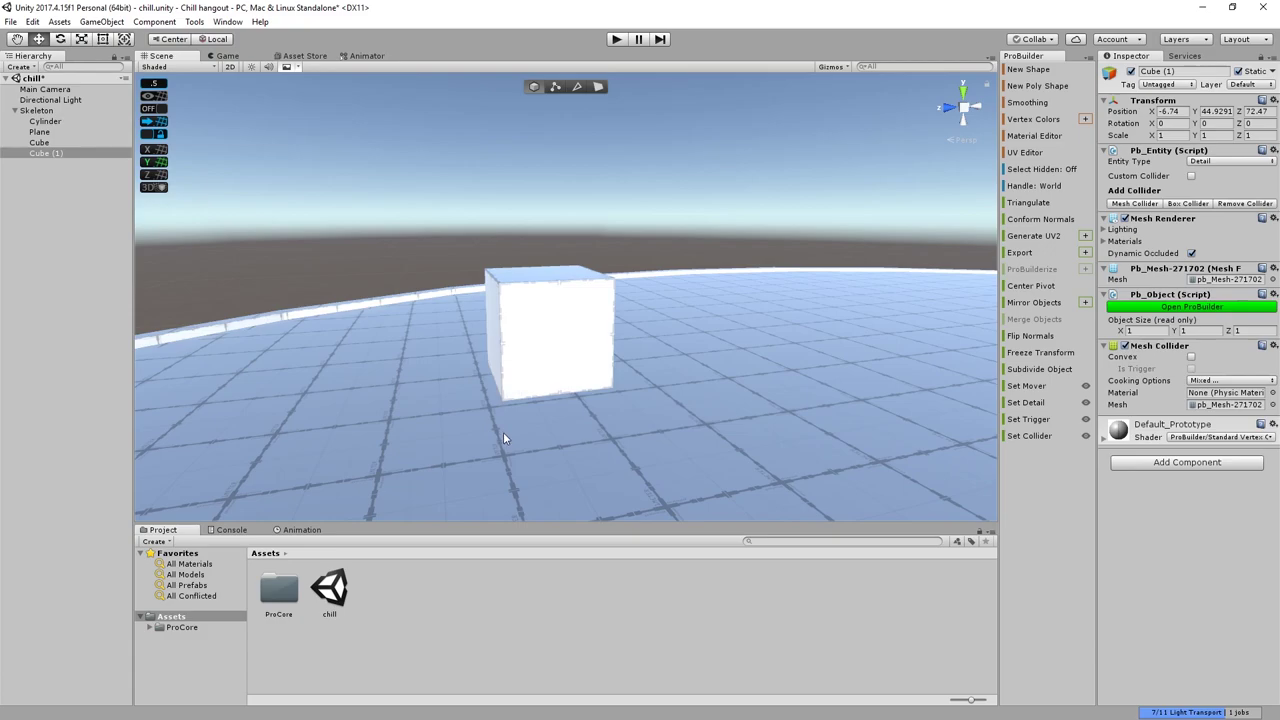
{"action": "left_click_drag", "start_coordinate": [560, 437], "coordinate": [587, 372], "text": "alt"}
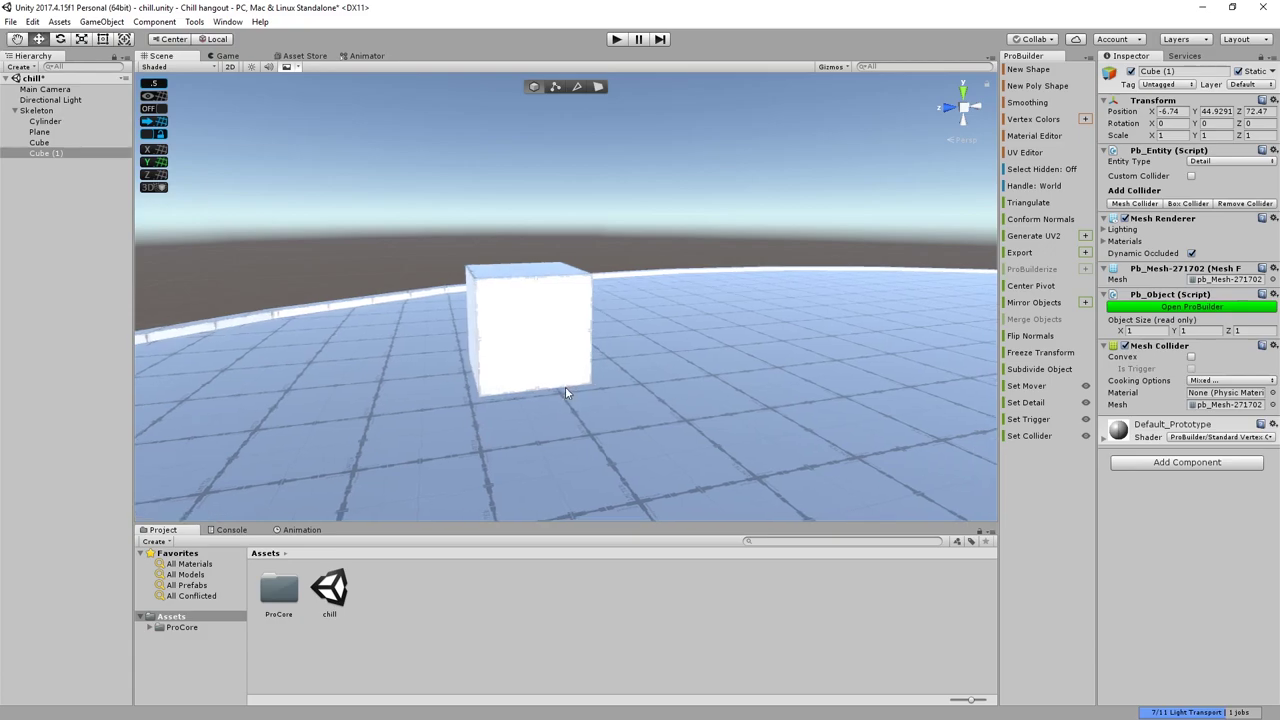
{"action": "scroll", "coordinate": [559, 410], "scroll_direction": "up", "scroll_amount": 1}
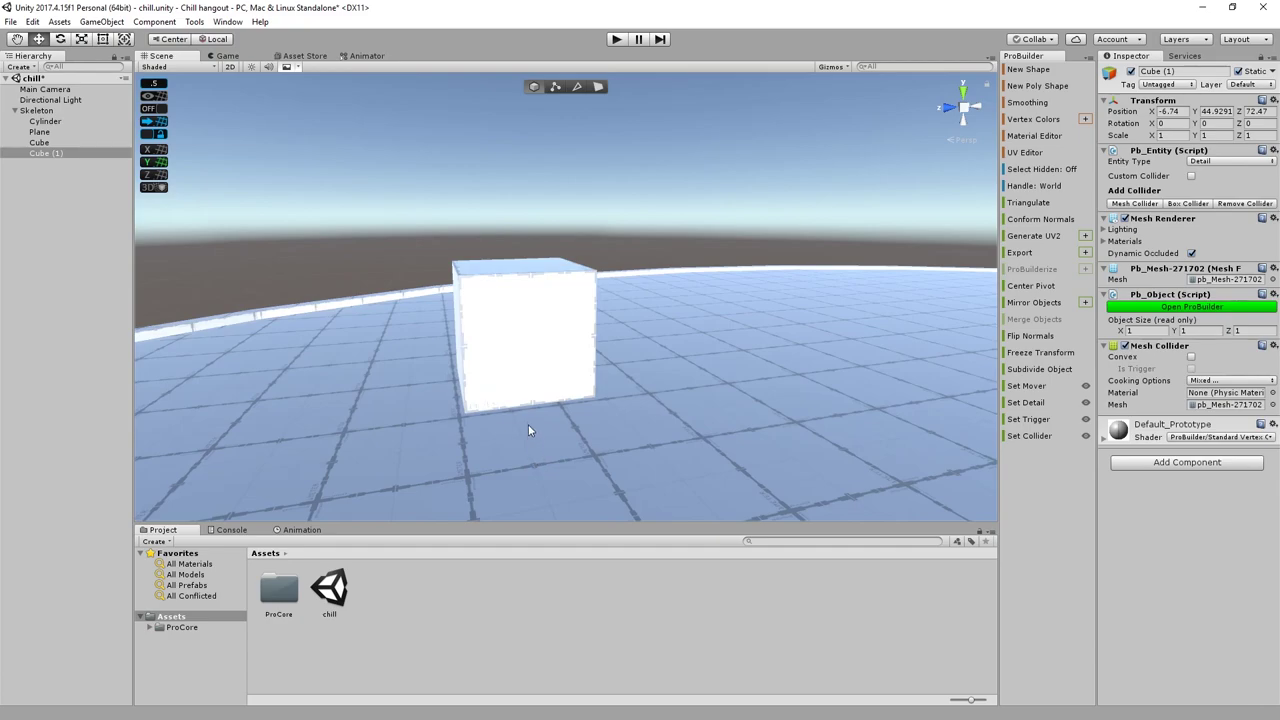
Step: Duplicate the cube nearest the view and raise the copy along Y so it stacks directly on top of the original
{"action": "left_click", "coordinate": [525, 320]}
{"action": "key", "text": "ctrl+d"}
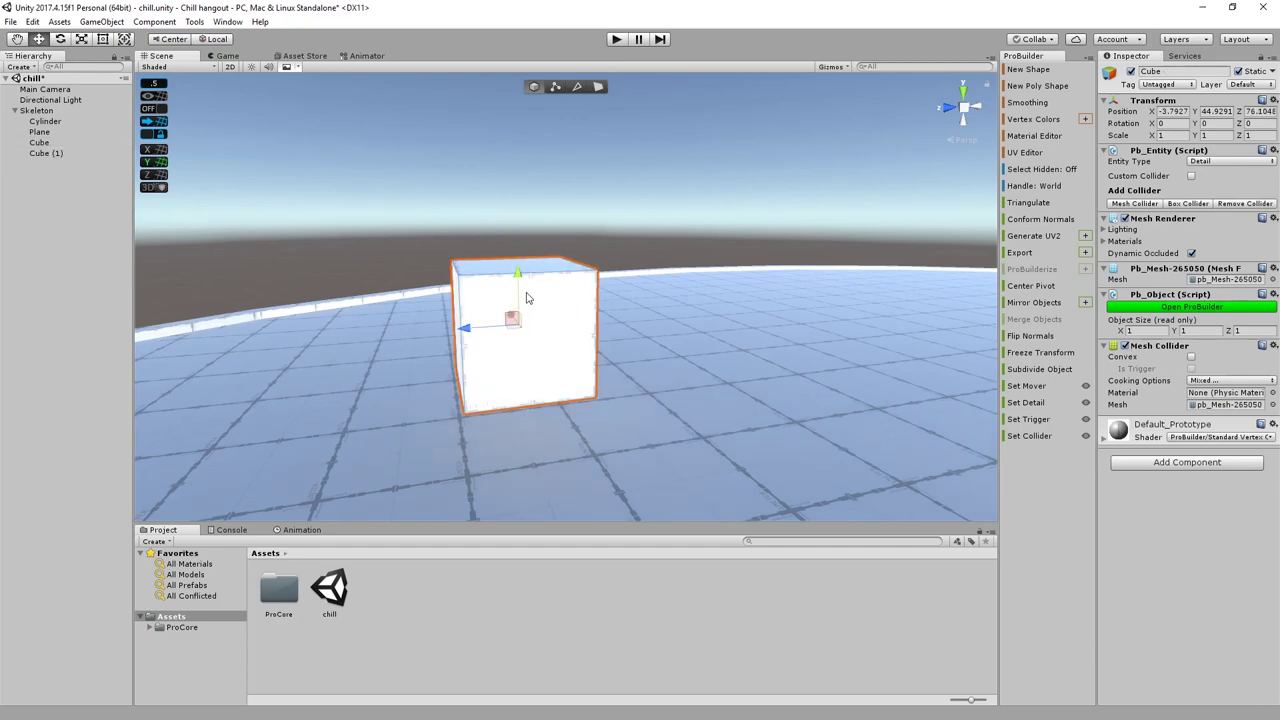
{"action": "left_click_drag", "start_coordinate": [520, 278], "coordinate": [527, 152]}
{"action": "left_click", "coordinate": [619, 215]}
Step: Examine the two stacked cubes and the seam between them from several angles and distances, comparing them with the single cube
{"action": "right_click_drag", "start_coordinate": [650, 295], "coordinate": [561, 329]}
{"action": "key", "text": "a"}
{"action": "key", "text": "w"}
{"action": "key", "text": "d"}
{"action": "right_click_drag", "start_coordinate": [432, 268], "coordinate": [465, 328]}
{"action": "key", "text": "d"}
{"action": "key", "text": "a"}
{"action": "key", "text": "d"}
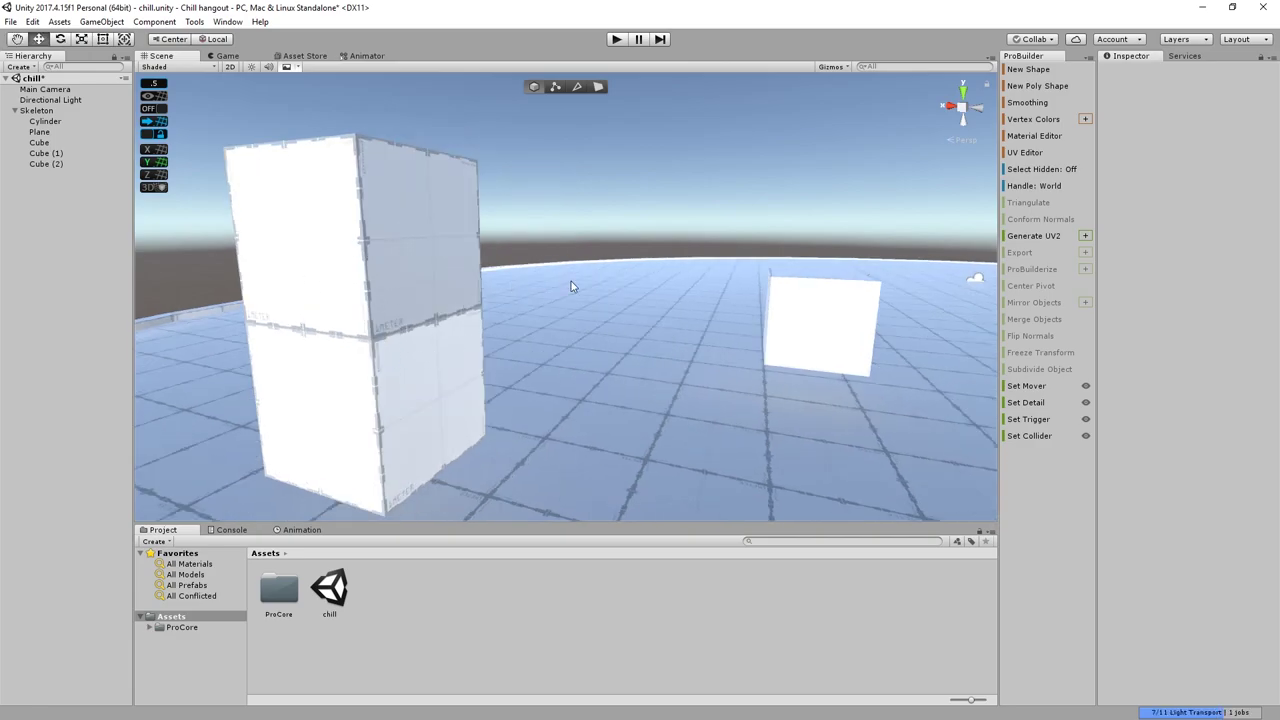
{"action": "scroll", "coordinate": [384, 282], "scroll_direction": "up", "scroll_amount": 3}
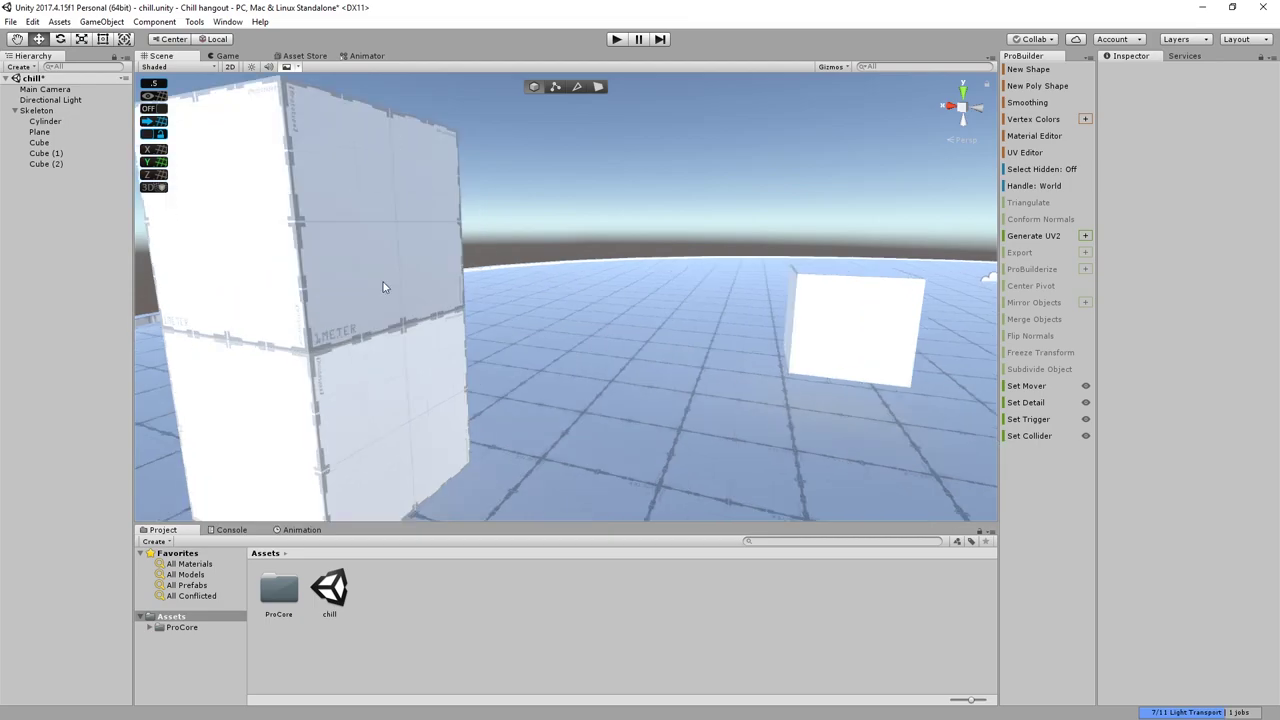
{"action": "scroll", "coordinate": [384, 282], "scroll_direction": "down", "scroll_amount": 7}
{"action": "right_click_drag", "start_coordinate": [386, 284], "coordinate": [322, 280]}
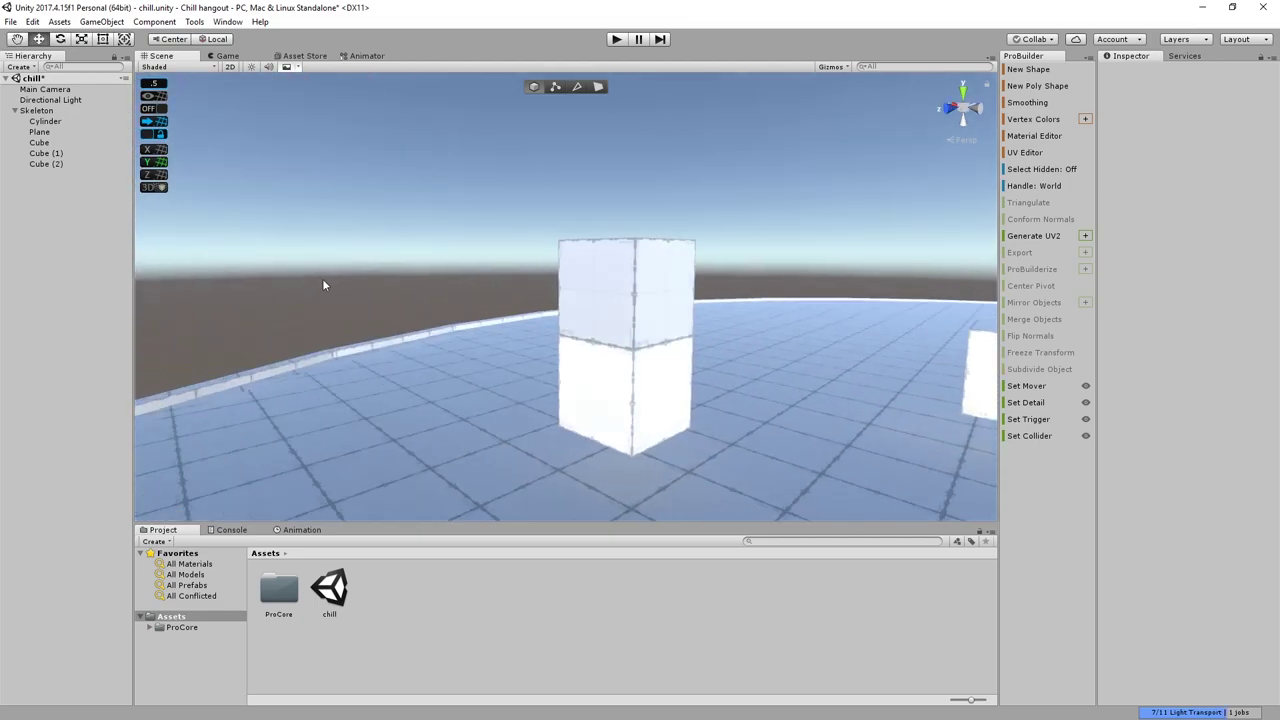
{"action": "middle_click_drag", "start_coordinate": [648, 266], "coordinate": [543, 263]}
{"action": "scroll", "coordinate": [543, 263], "scroll_direction": "up", "scroll_amount": 4}
{"action": "right_click_drag", "start_coordinate": [543, 263], "coordinate": [514, 268]}
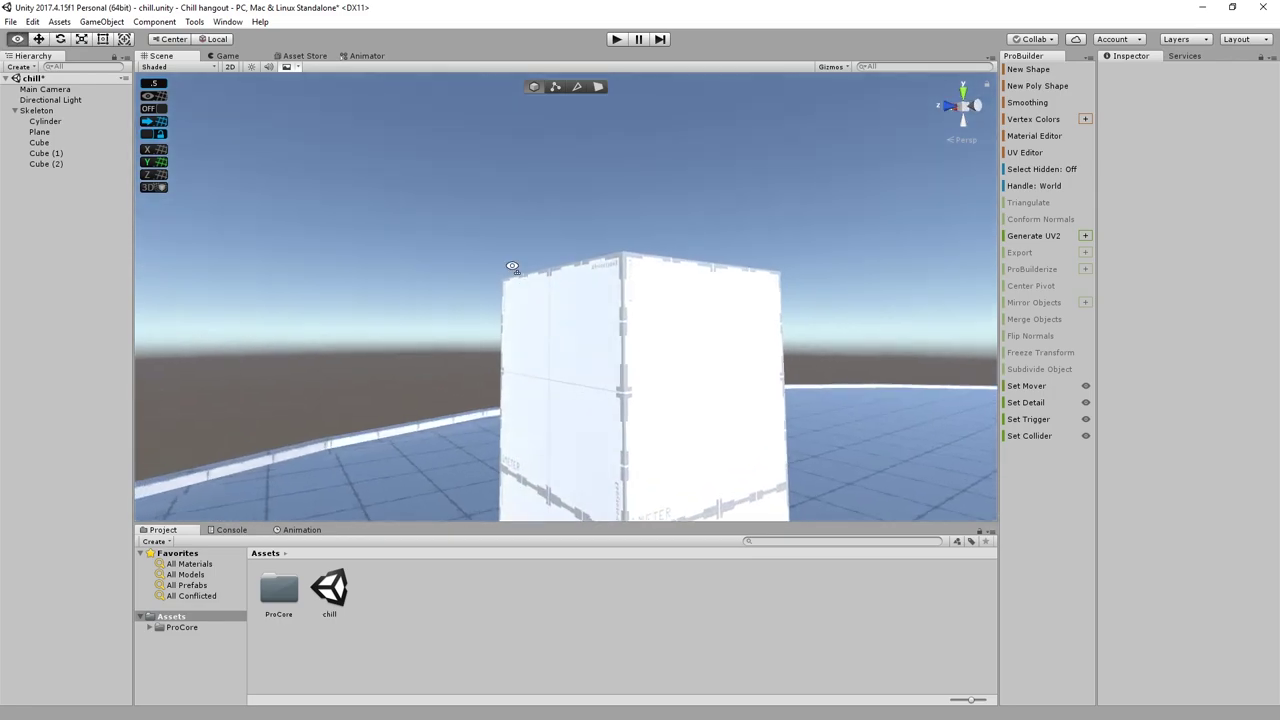
{"action": "middle_click_drag", "start_coordinate": [662, 420], "coordinate": [549, 301]}
{"action": "scroll", "coordinate": [549, 301], "scroll_direction": "down", "scroll_amount": 5}
{"action": "right_click_drag", "start_coordinate": [549, 301], "coordinate": [514, 374]}
{"action": "middle_click_drag", "start_coordinate": [514, 374], "coordinate": [588, 334]}
{"action": "scroll", "coordinate": [557, 360], "scroll_direction": "up", "scroll_amount": 3}
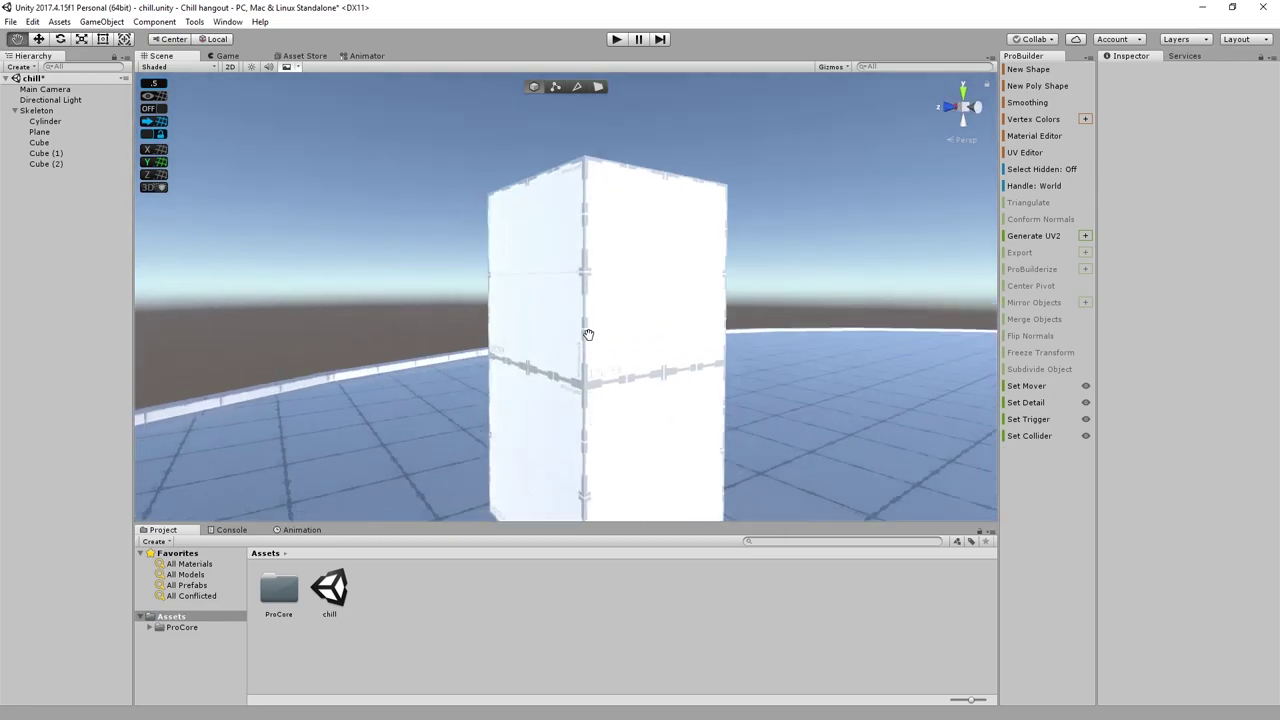
{"action": "right_click_drag", "start_coordinate": [530, 334], "coordinate": [587, 339]}
{"action": "left_click_drag", "start_coordinate": [587, 343], "coordinate": [673, 245], "text": "alt"}
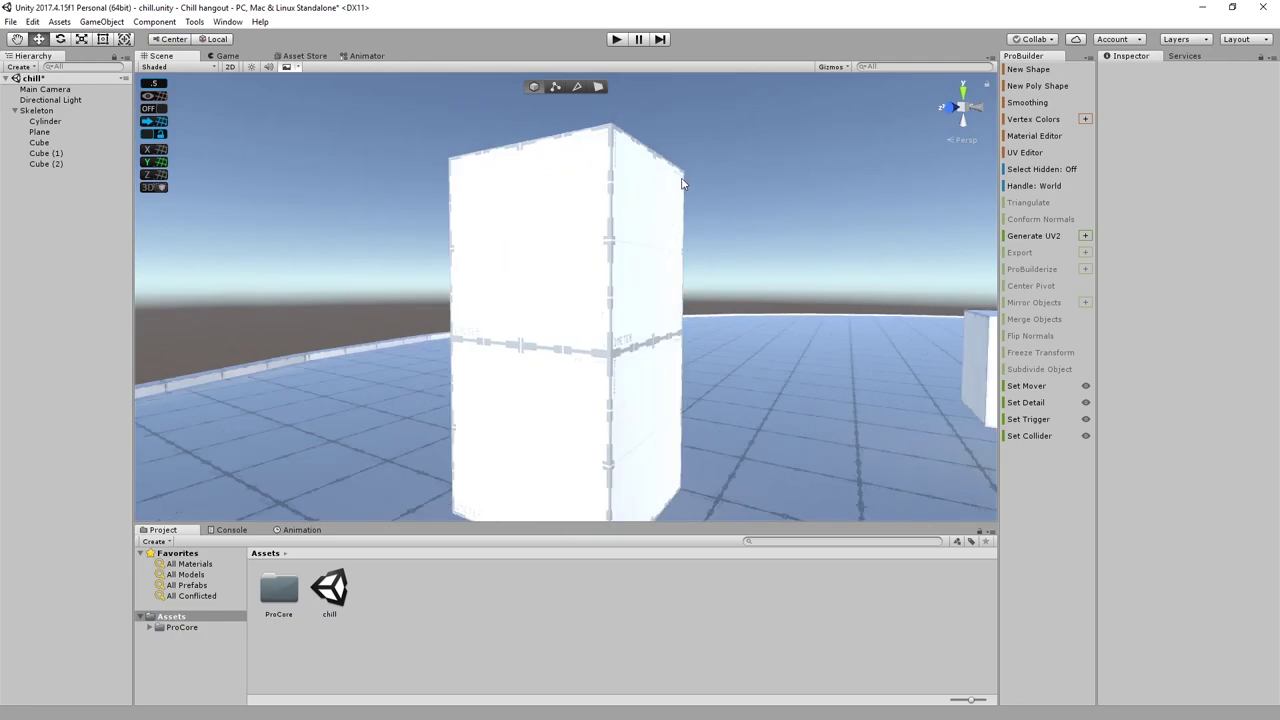
{"action": "right_click_drag", "start_coordinate": [641, 212], "coordinate": [580, 265]}
{"action": "scroll", "coordinate": [580, 265], "scroll_direction": "down", "scroll_amount": 5}
{"action": "middle_click_drag", "start_coordinate": [580, 265], "coordinate": [538, 286]}
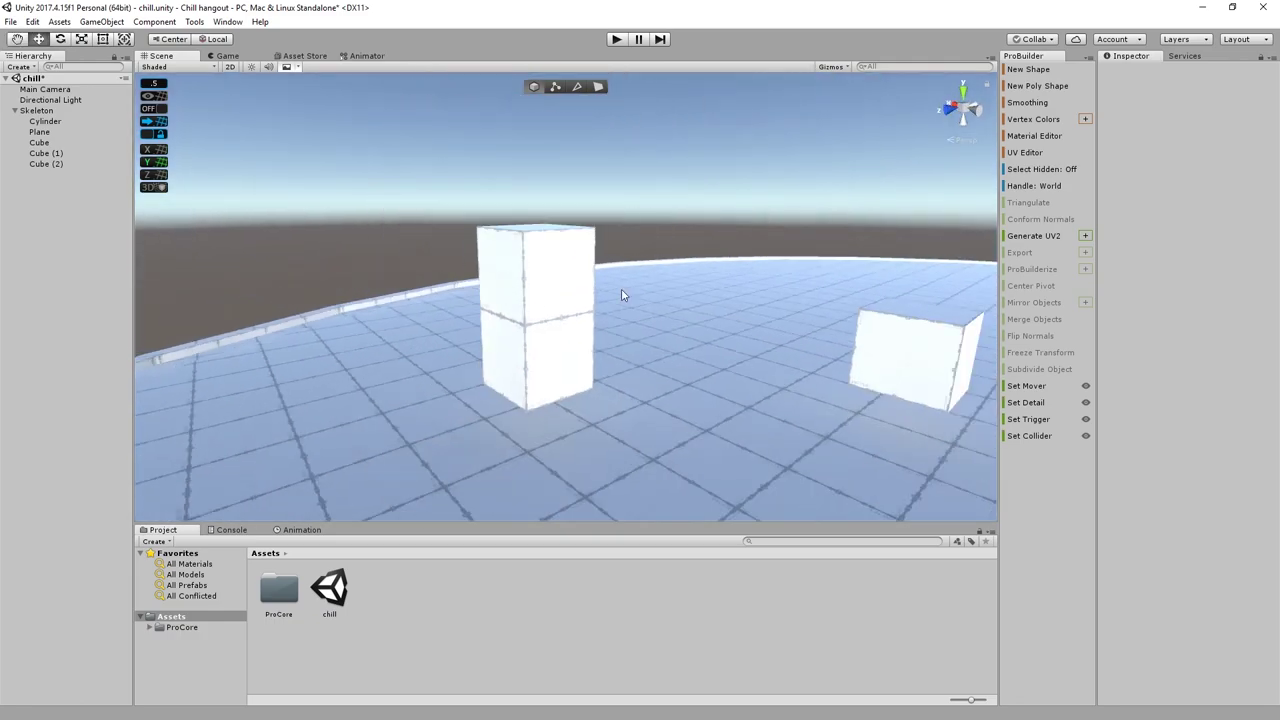
Step: Delete the upper cube of the stack and select the cube beneath it
{"action": "left_click", "coordinate": [521, 268]}
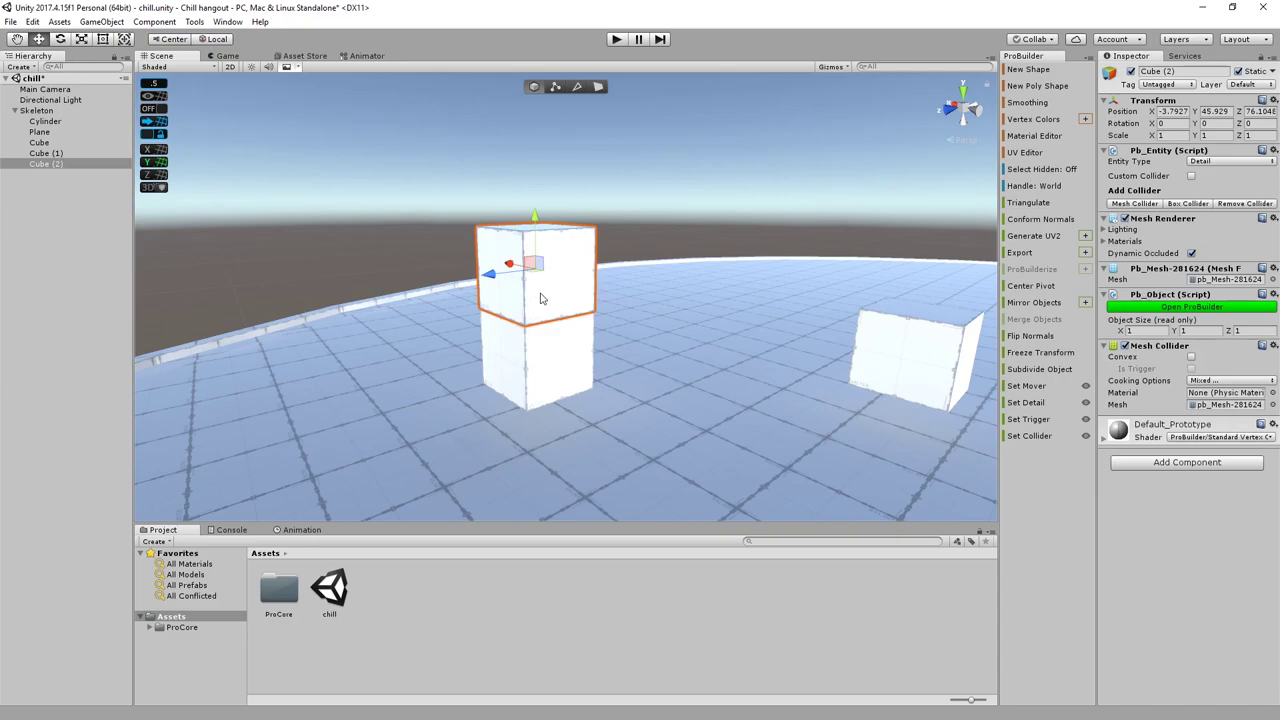
{"action": "key", "text": "Delete"}
{"action": "left_click_drag", "start_coordinate": [531, 302], "coordinate": [506, 325], "text": "alt"}
{"action": "left_click", "coordinate": [523, 357]}
{"action": "right_click_drag", "start_coordinate": [523, 357], "coordinate": [635, 355]}
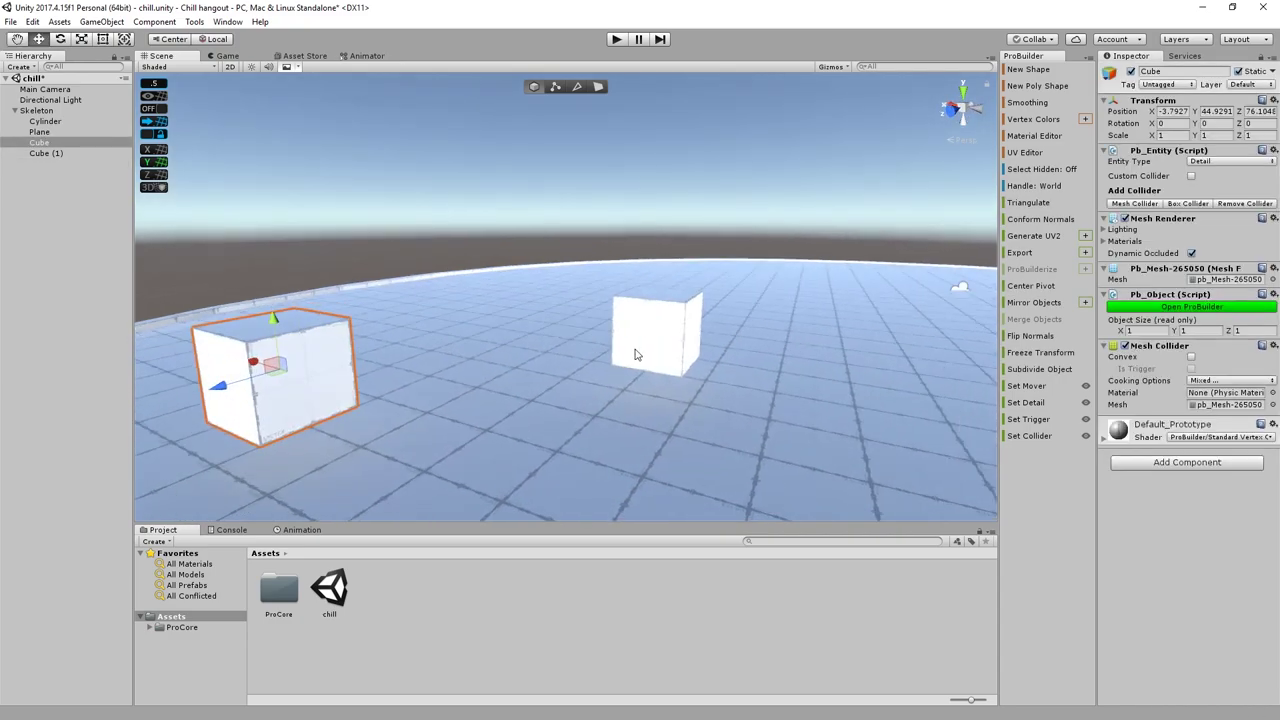
Step: Select the other cube and move it across the platform to X -10.39, Y 44.5, Z 69.5
{"action": "scroll", "coordinate": [637, 355], "scroll_direction": "up", "scroll_amount": 2}
{"action": "middle_click_drag", "start_coordinate": [637, 355], "coordinate": [611, 351]}
{"action": "left_click", "coordinate": [611, 351]}
{"action": "left_click_drag", "start_coordinate": [611, 351], "coordinate": [667, 368], "text": "alt"}
{"action": "middle_click_drag", "start_coordinate": [667, 368], "coordinate": [503, 325]}
{"action": "left_click_drag", "start_coordinate": [503, 325], "coordinate": [547, 332], "text": "alt"}
{"action": "scroll", "coordinate": [547, 332], "scroll_direction": "down", "scroll_amount": 5}
{"action": "left_click", "coordinate": [547, 332]}
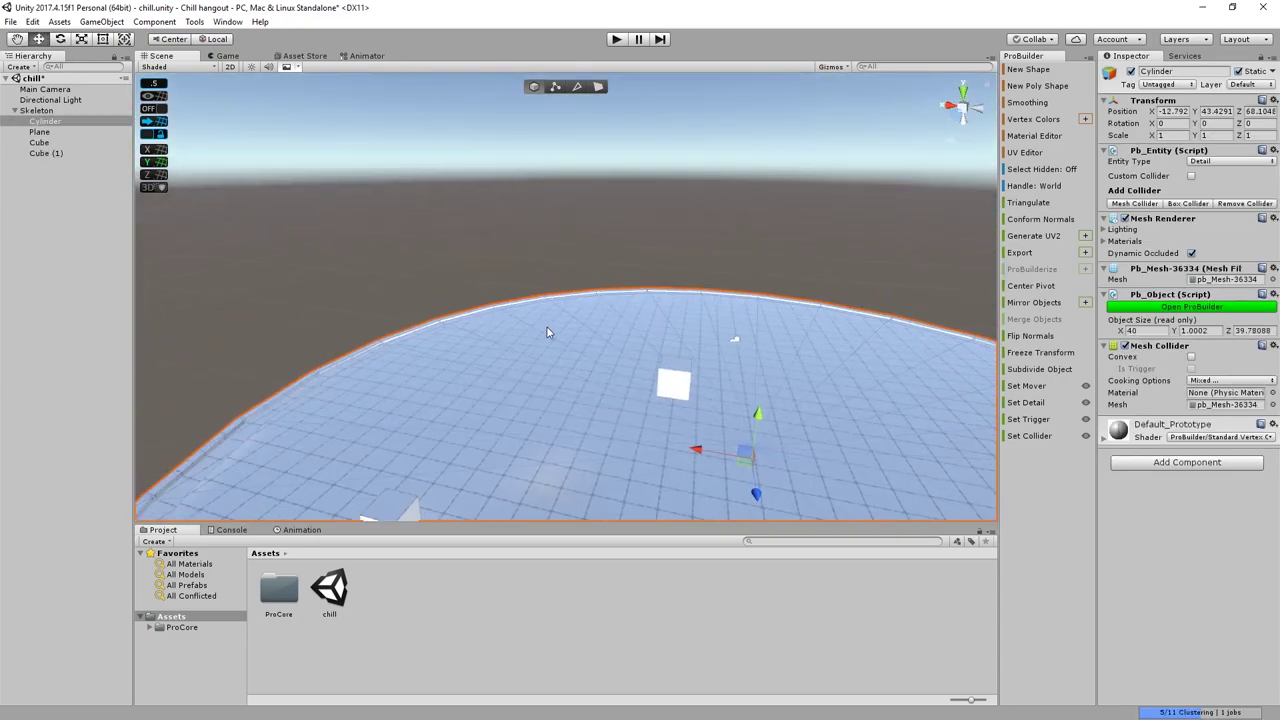
{"action": "left_click", "coordinate": [668, 378]}
{"action": "left_click_drag", "start_coordinate": [675, 339], "coordinate": [656, 416]}
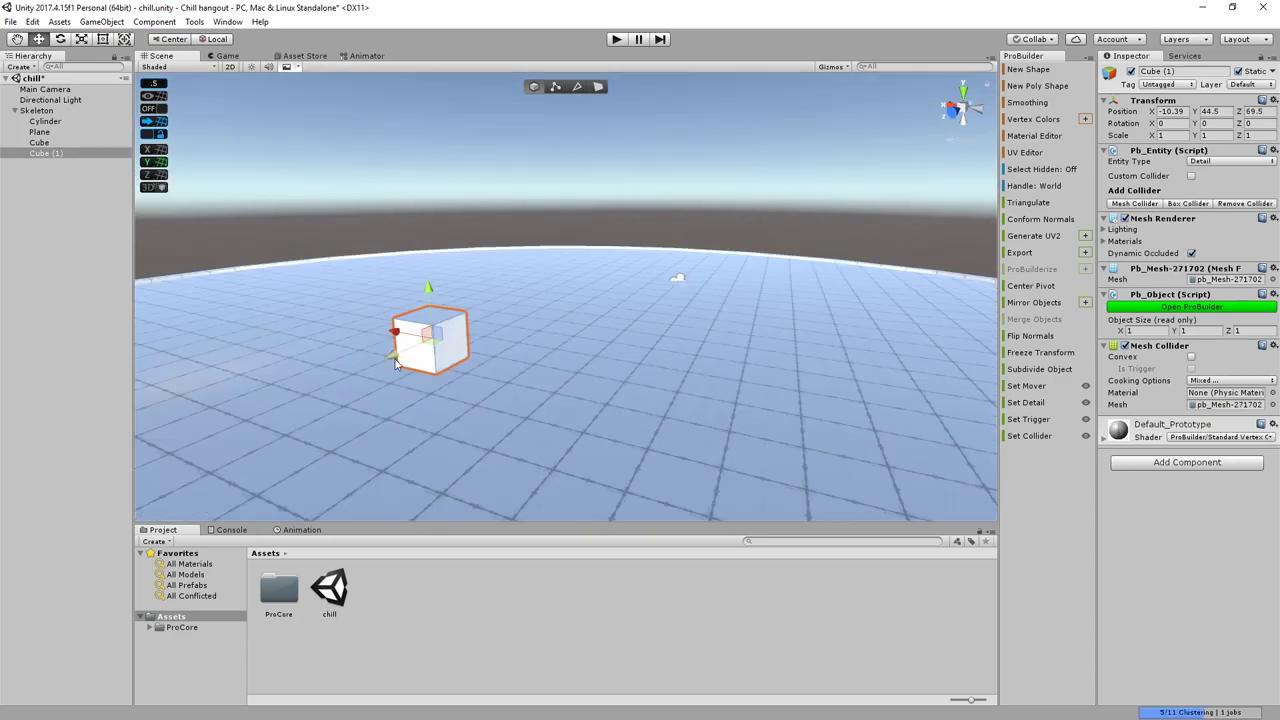
Step: Move the cube along Z to 72, and push it to the grid at about X -10.29, Y 44.43, Z 72.10
{"action": "left_click_drag", "start_coordinate": [395, 359], "coordinate": [309, 419]}
{"action": "right_click_drag", "start_coordinate": [309, 419], "coordinate": [440, 475]}
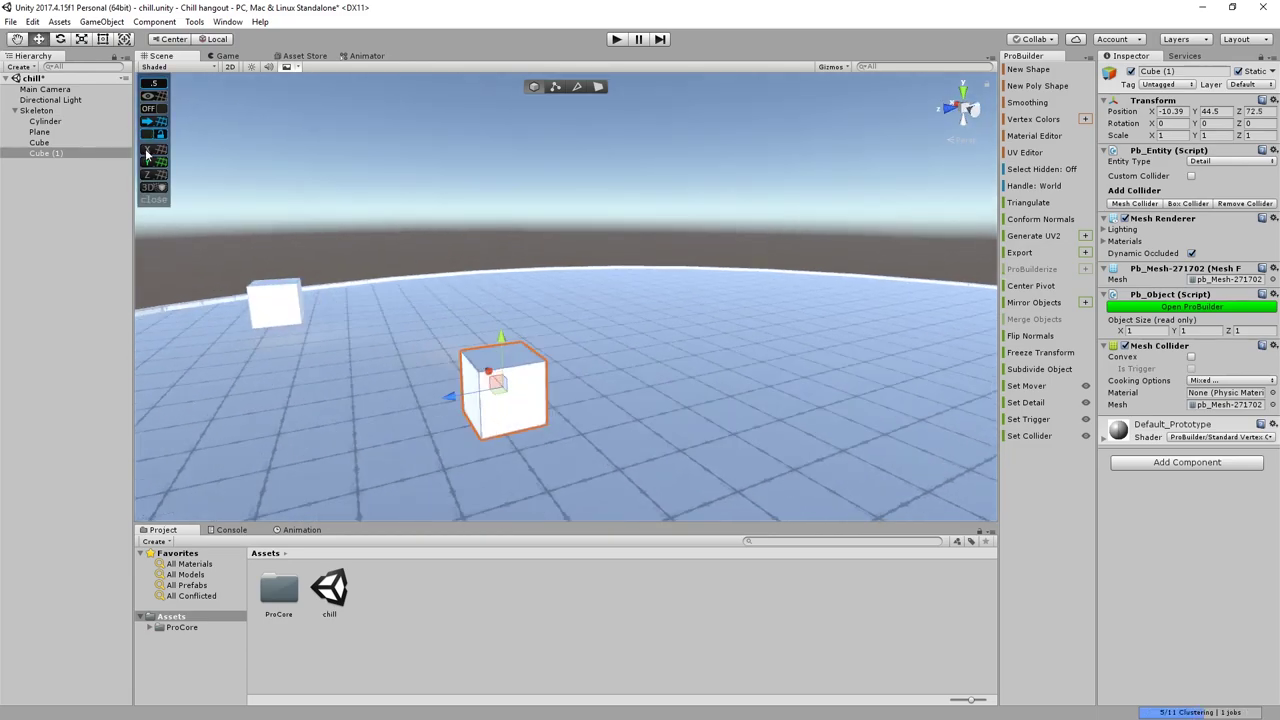
{"action": "left_click_drag", "start_coordinate": [466, 396], "coordinate": [492, 397]}
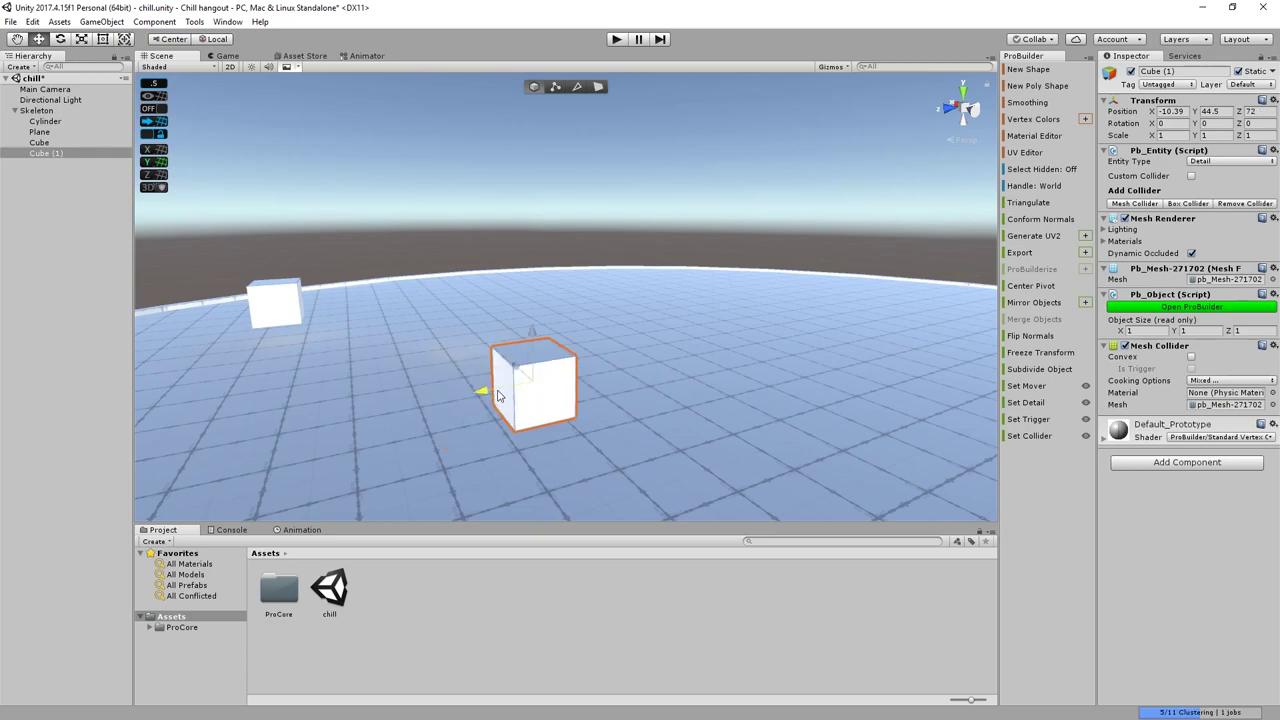
{"action": "left_click", "coordinate": [152, 124]}
Step: Move the grid-aligned cube along Z to position 68.1
{"action": "right_click_drag", "start_coordinate": [395, 268], "coordinate": [638, 470]}
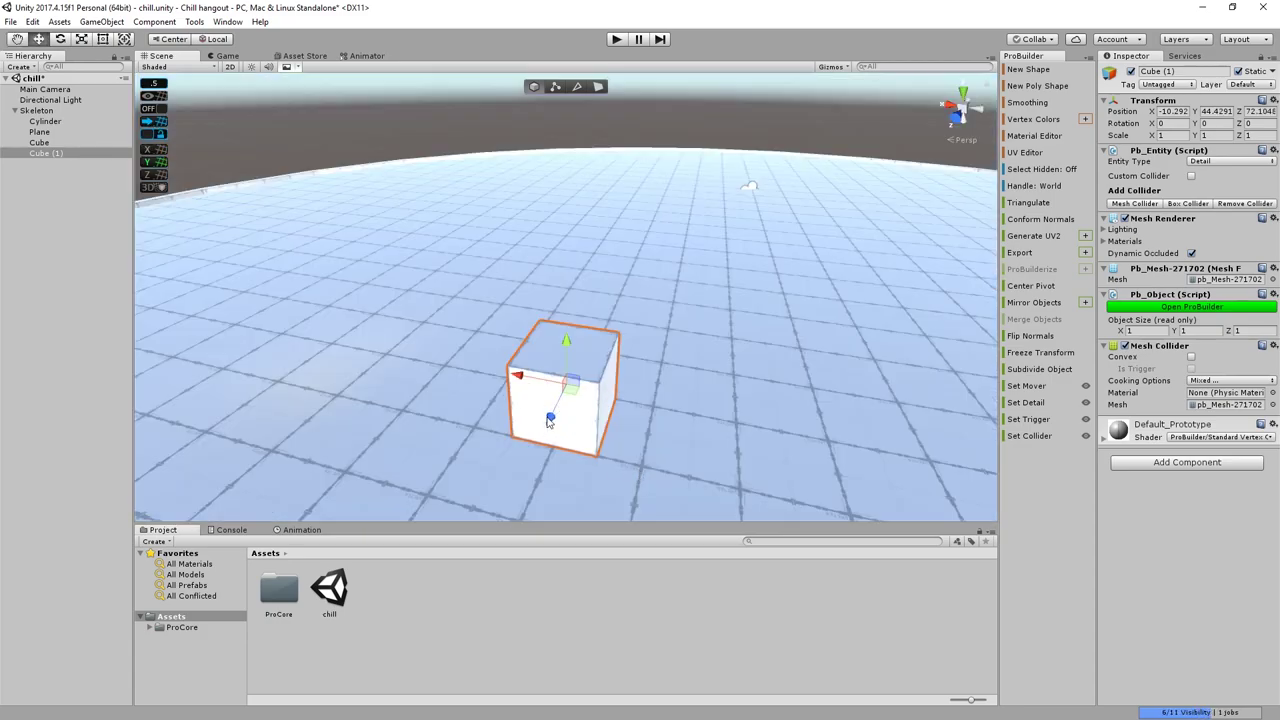
{"action": "right_click_drag", "start_coordinate": [548, 418], "coordinate": [461, 396]}
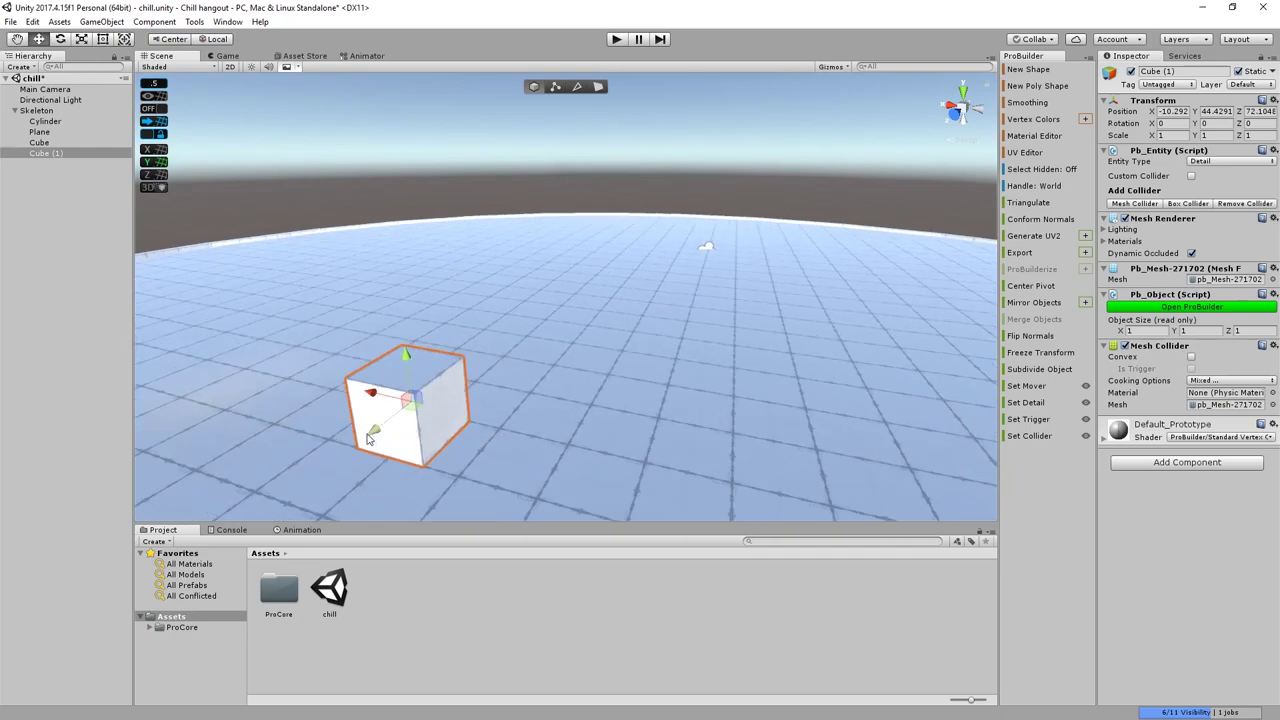
{"action": "left_click_drag", "start_coordinate": [368, 436], "coordinate": [499, 338]}
{"action": "left_click", "coordinate": [663, 402]}
{"action": "right_click_drag", "start_coordinate": [518, 339], "coordinate": [481, 406]}
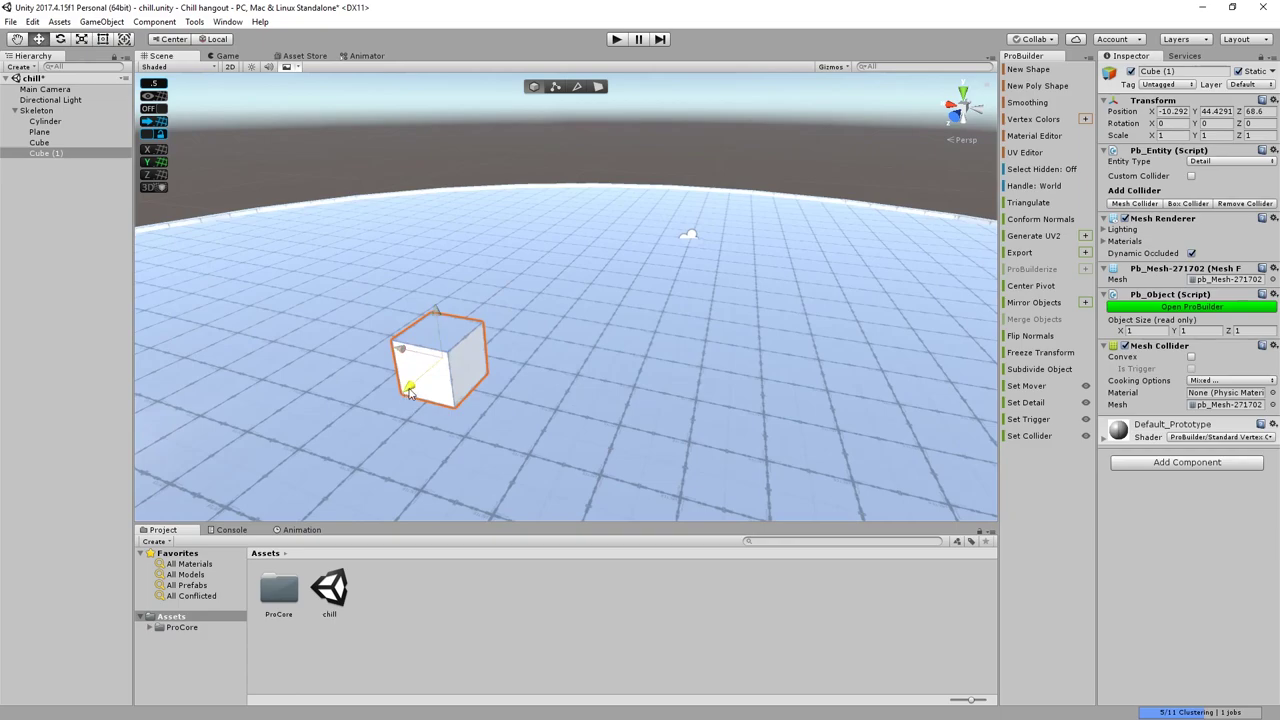
{"action": "left_click_drag", "start_coordinate": [408, 386], "coordinate": [546, 420]}
Step: Duplicate the cube and move the copy away along X to position -16.29
{"action": "scroll", "coordinate": [540, 420], "scroll_direction": "down", "scroll_amount": 3}
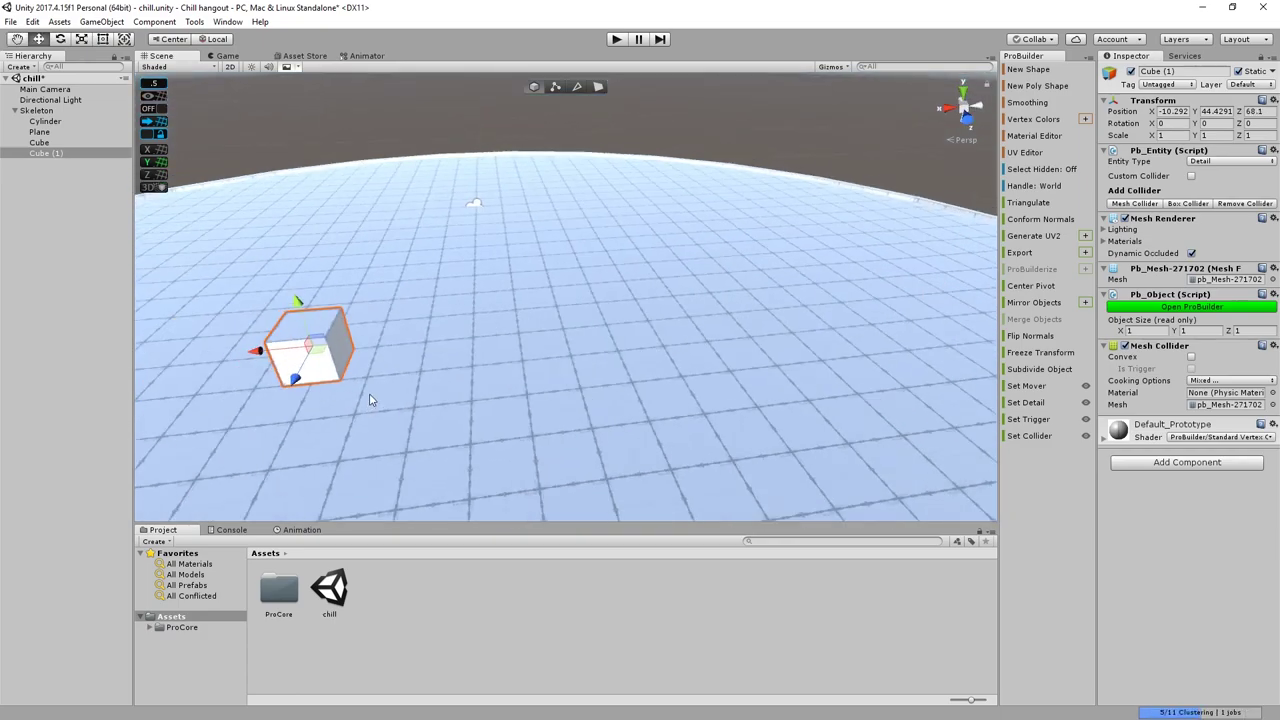
{"action": "key", "text": "ctrl+d"}
{"action": "left_click_drag", "start_coordinate": [258, 352], "coordinate": [484, 371]}
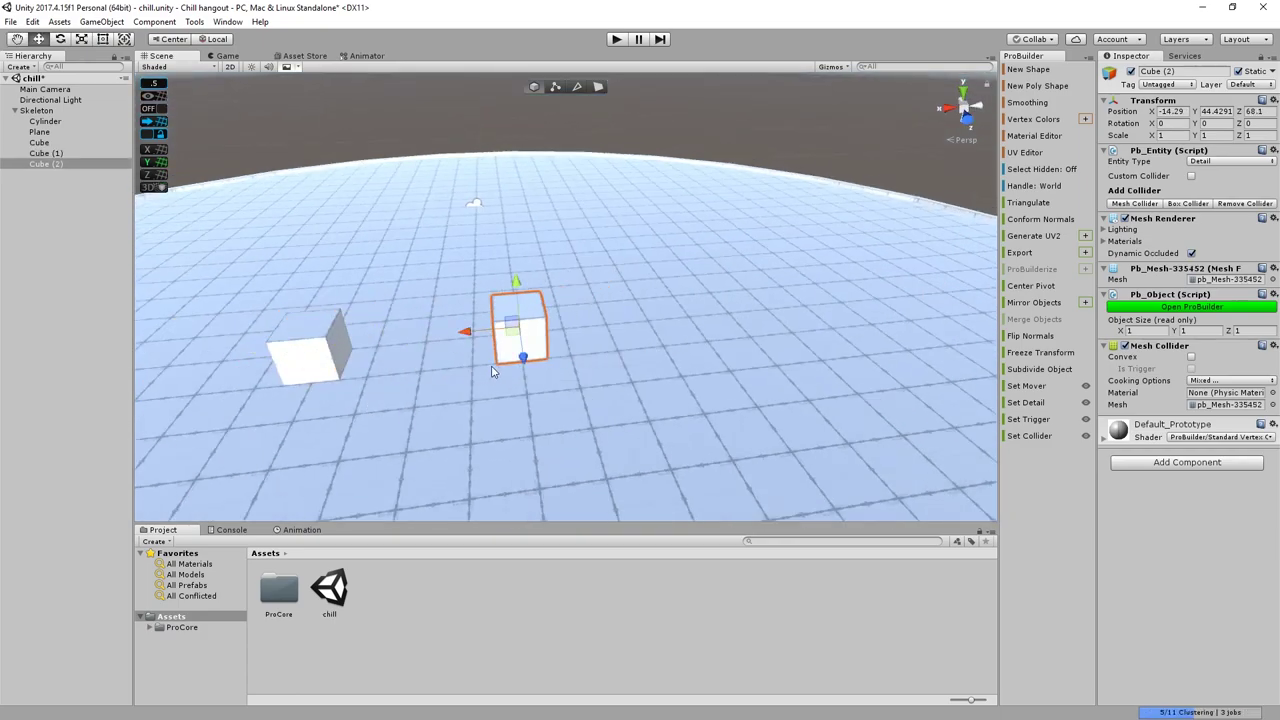
{"action": "left_click", "coordinate": [497, 393]}
{"action": "left_click", "coordinate": [515, 325]}
{"action": "left_click_drag", "start_coordinate": [412, 369], "coordinate": [563, 469], "text": "alt"}
{"action": "scroll", "coordinate": [521, 426], "scroll_direction": "up", "scroll_amount": 3}
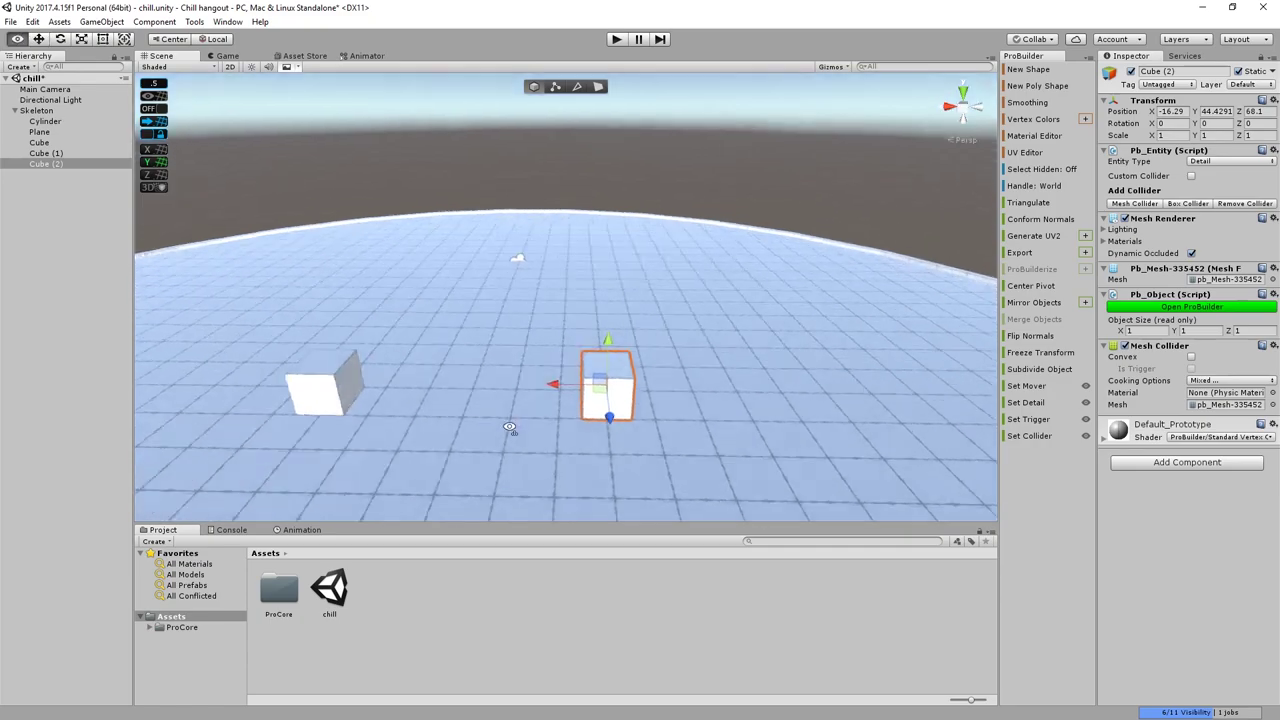